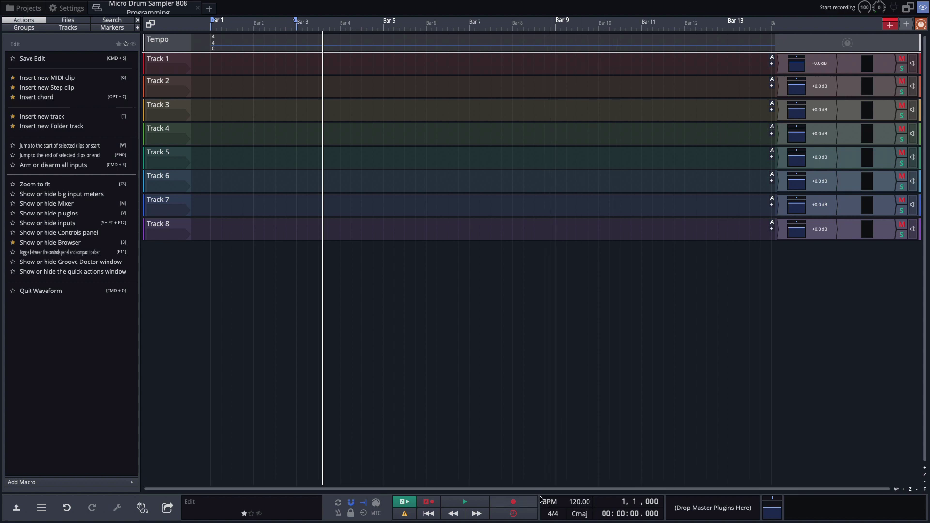
Set the edit tempo to 66 BPM.
click(583, 507)
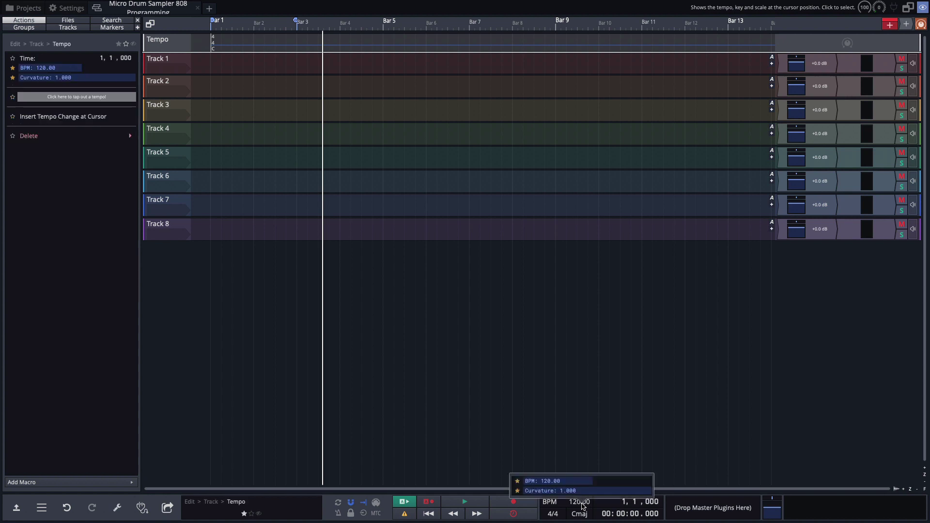
click(569, 482)
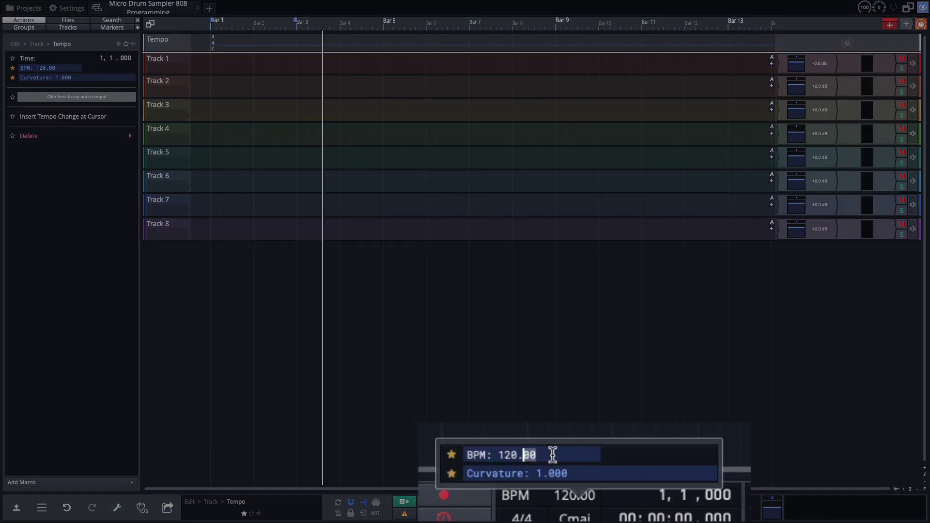
text(66)
key(Return)
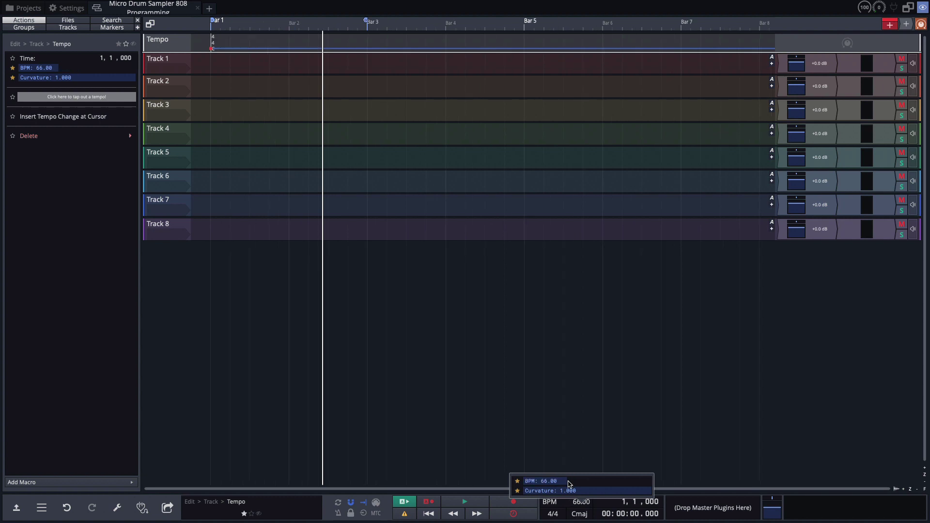
click(518, 404)
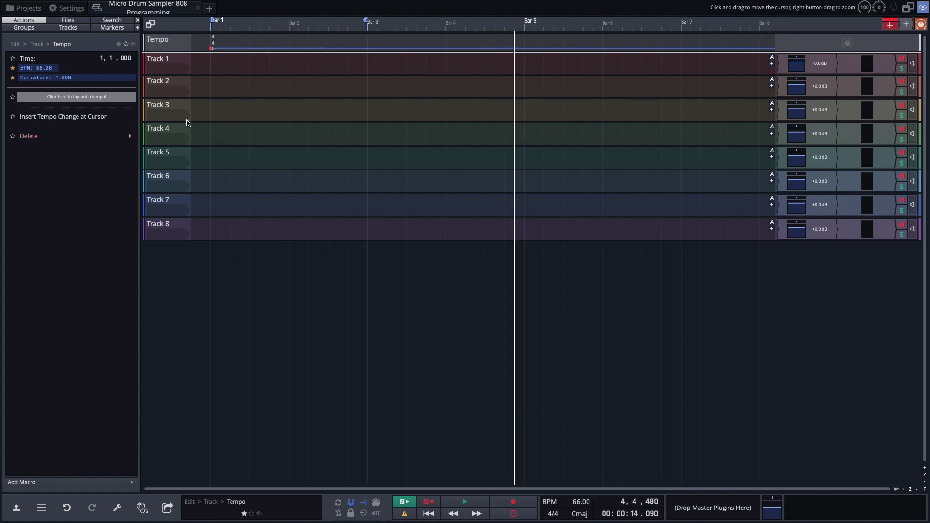
Delete Tracks 3 to 8 and make Tracks 1 and 2 much taller.
click(172, 111)
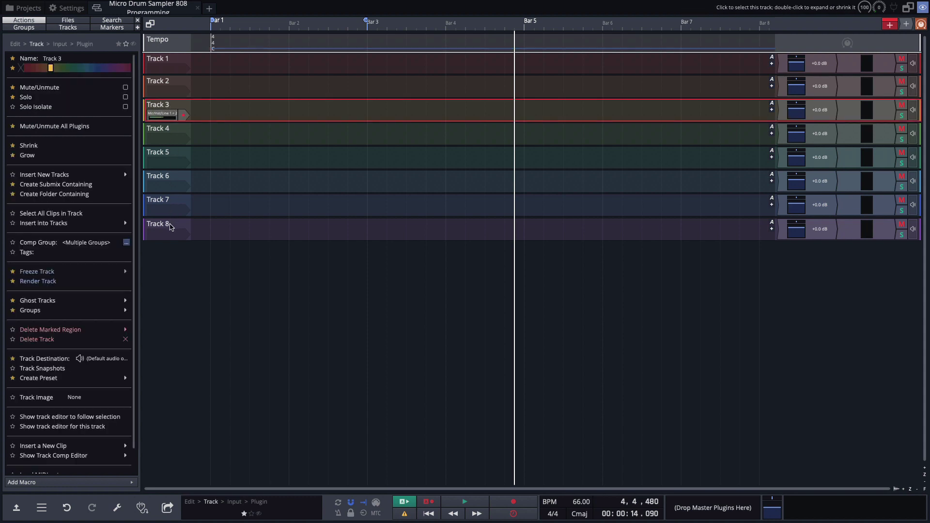
shift+click(171, 227)
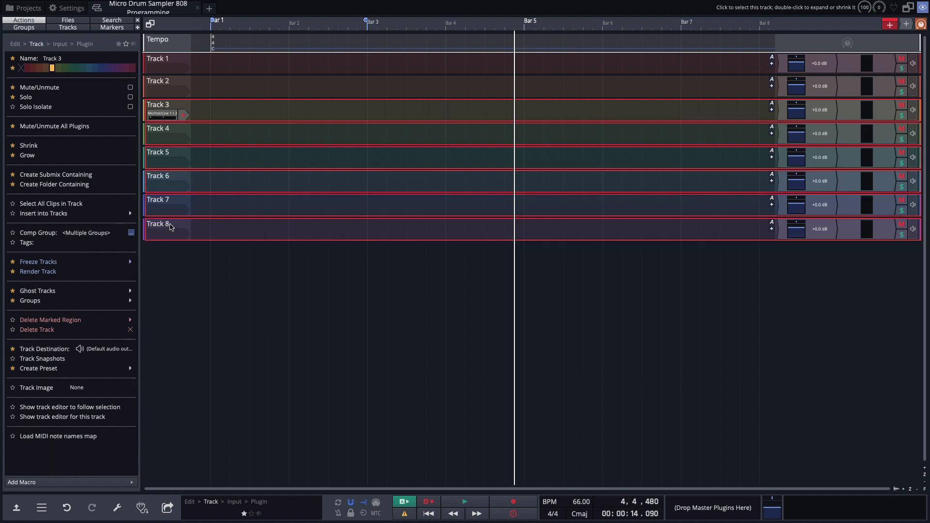
key(Delete)
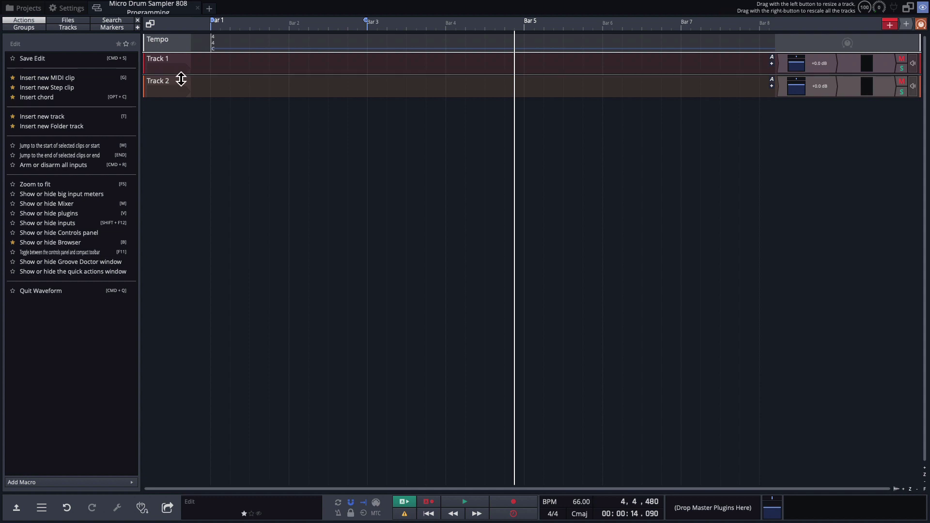
drag(180, 79, 189, 194)
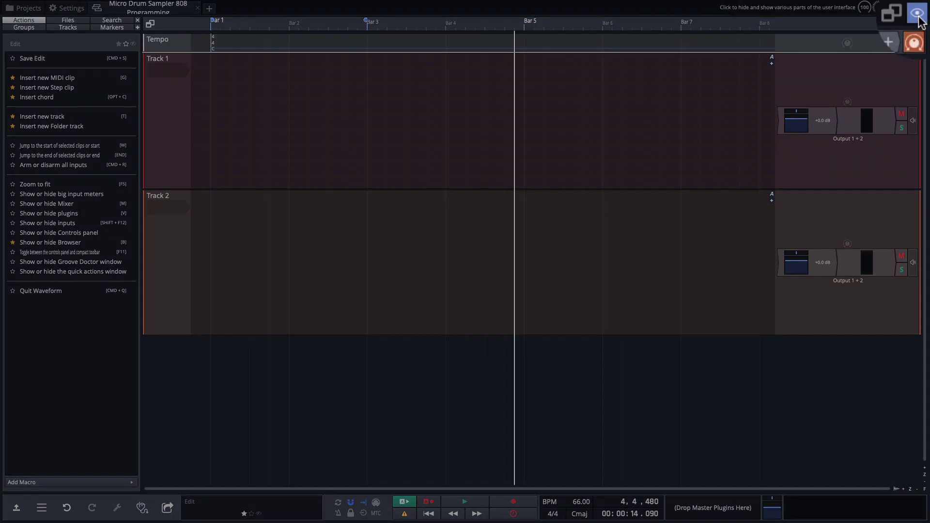
click(919, 19)
click(767, 60)
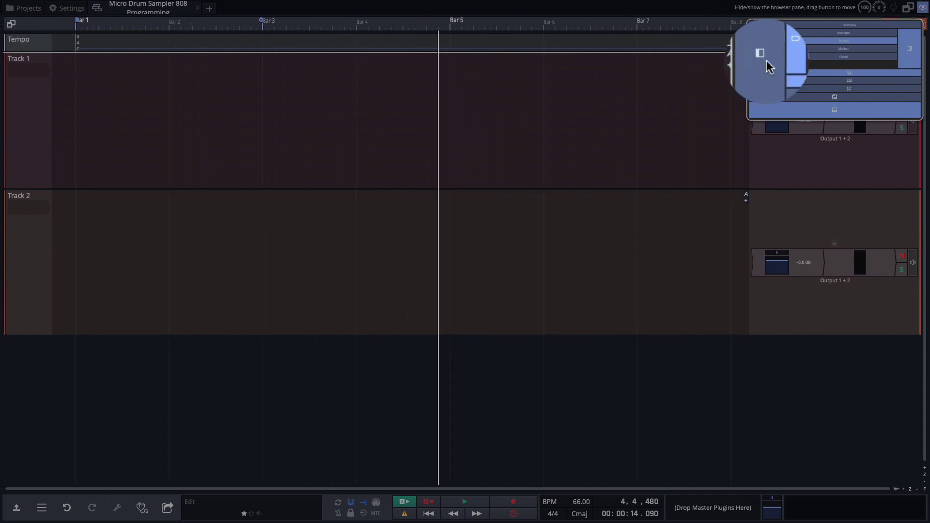
click(763, 56)
click(763, 56)
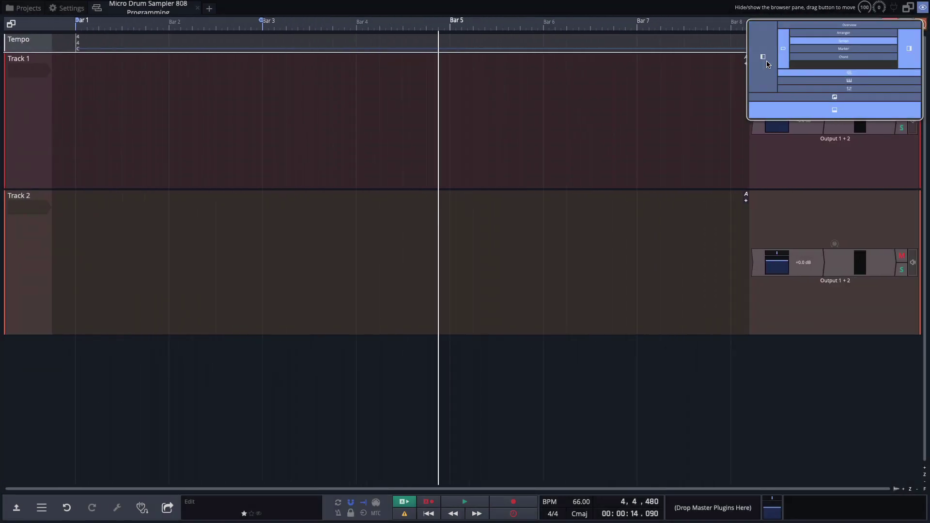
click(766, 60)
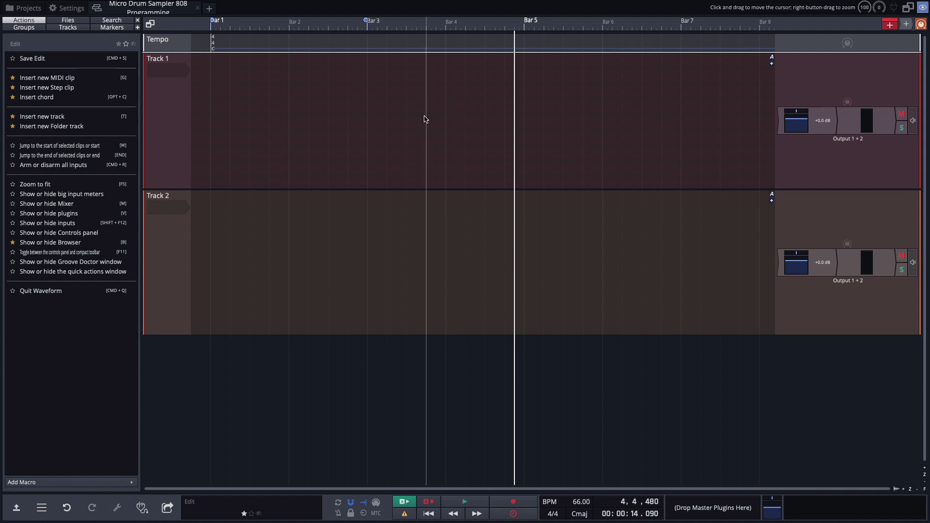
key(b)
key(b)
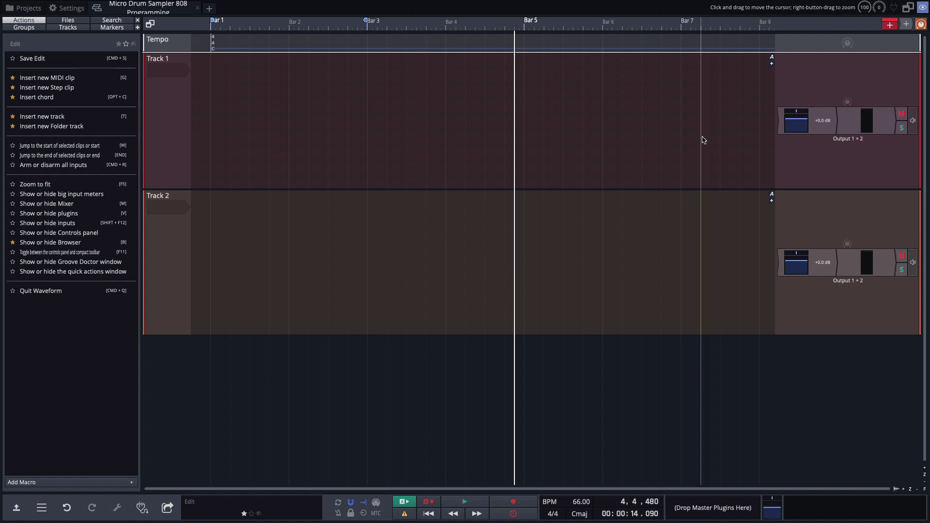
Add a Micro Drum Sampler instrument plugin to Track 1.
right_click(817, 127)
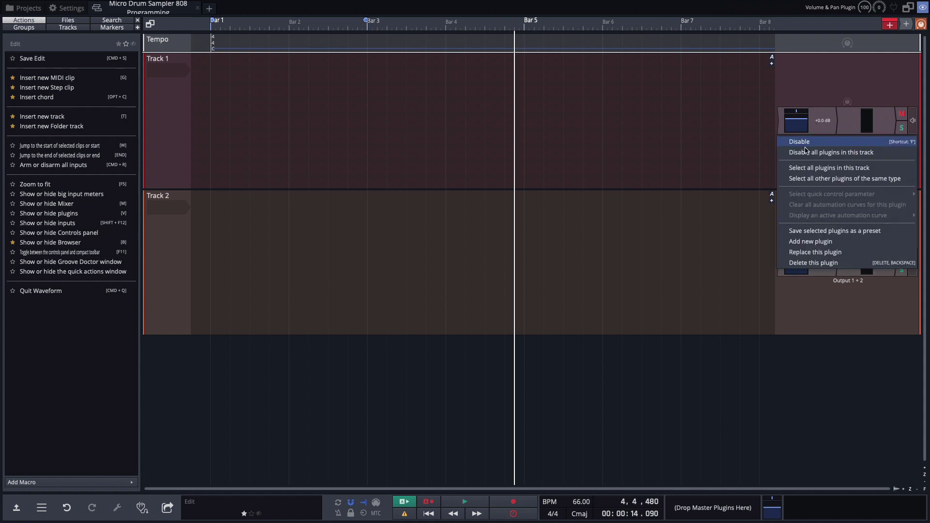
click(812, 242)
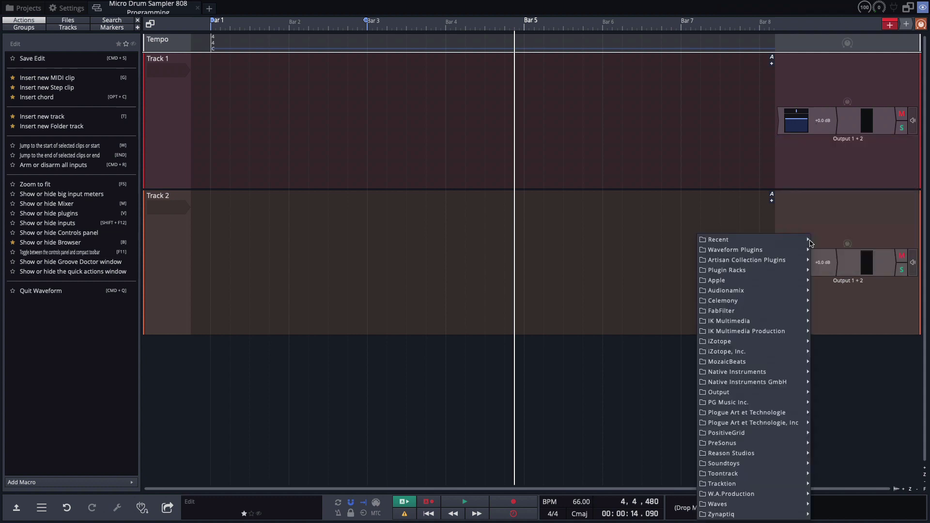
mouse_move(781, 251)
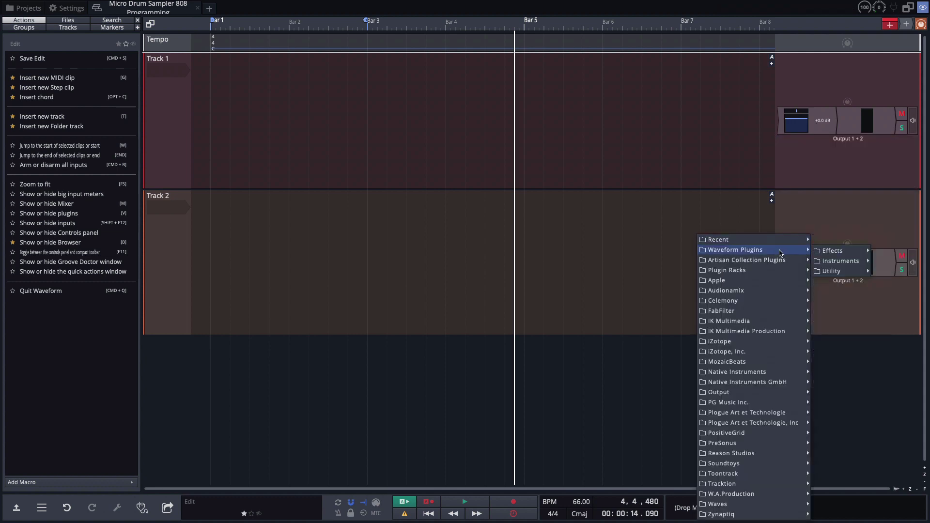
mouse_move(829, 266)
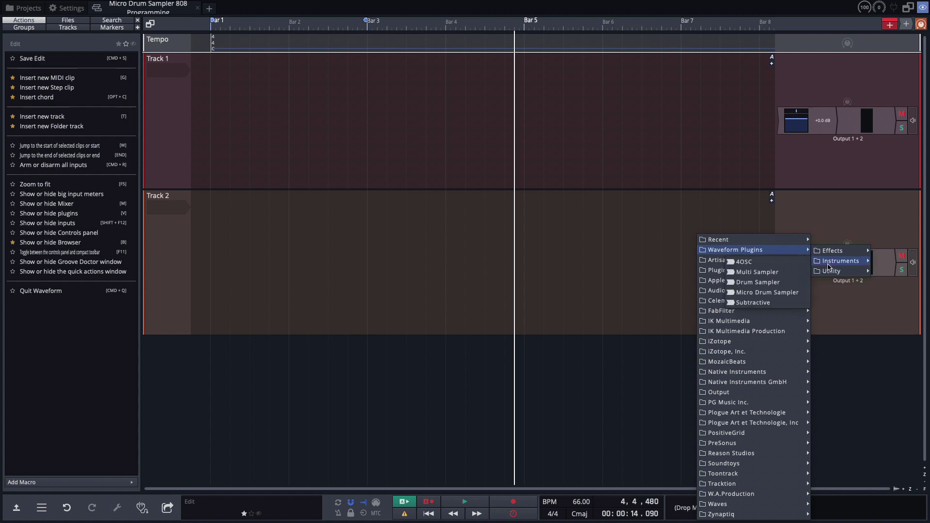
click(768, 292)
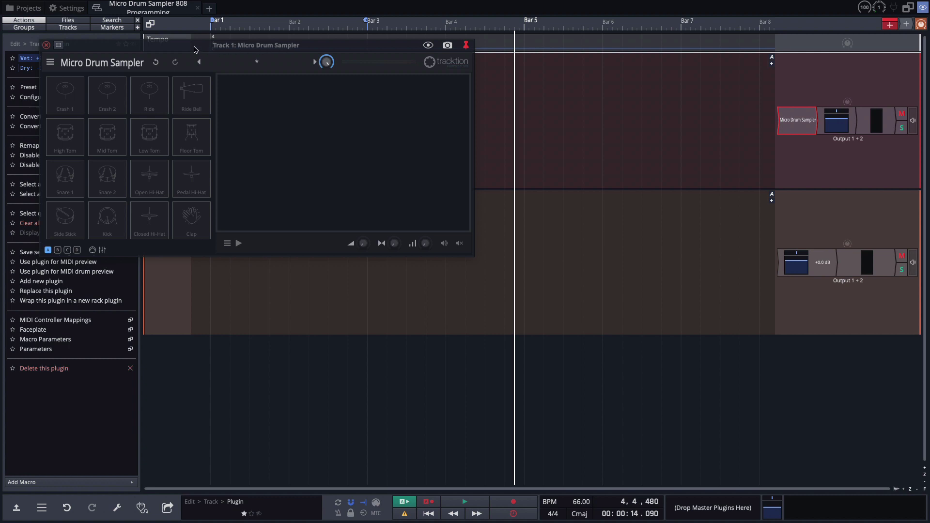
Load the Micro 808 kit preset into the sampler.
drag(195, 48, 477, 124)
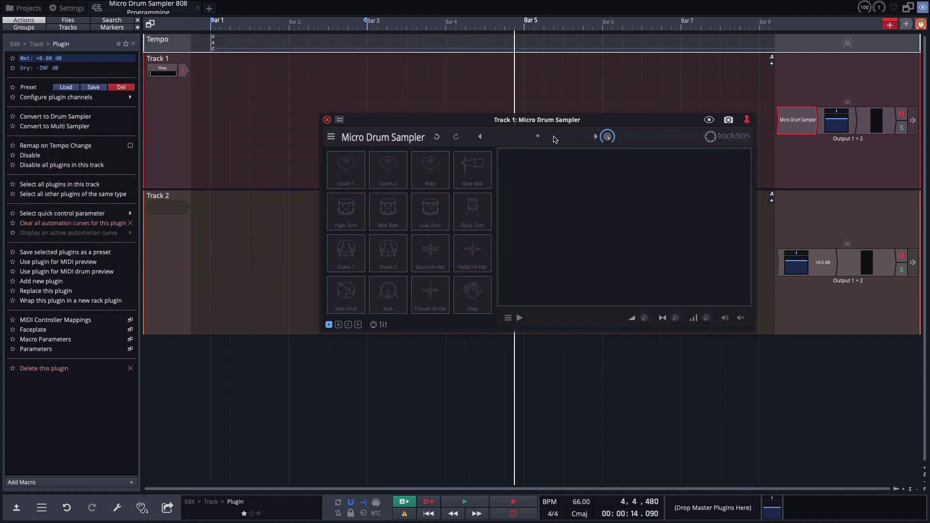
click(554, 140)
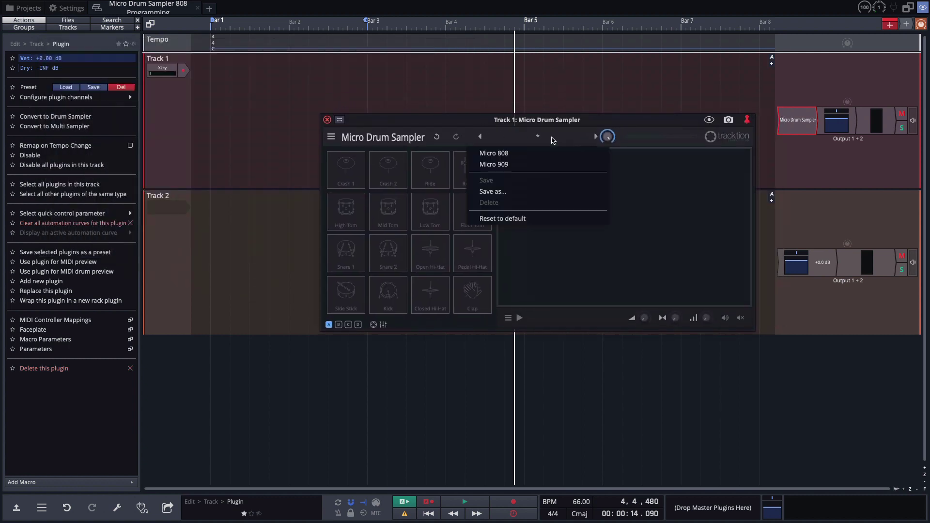
click(528, 155)
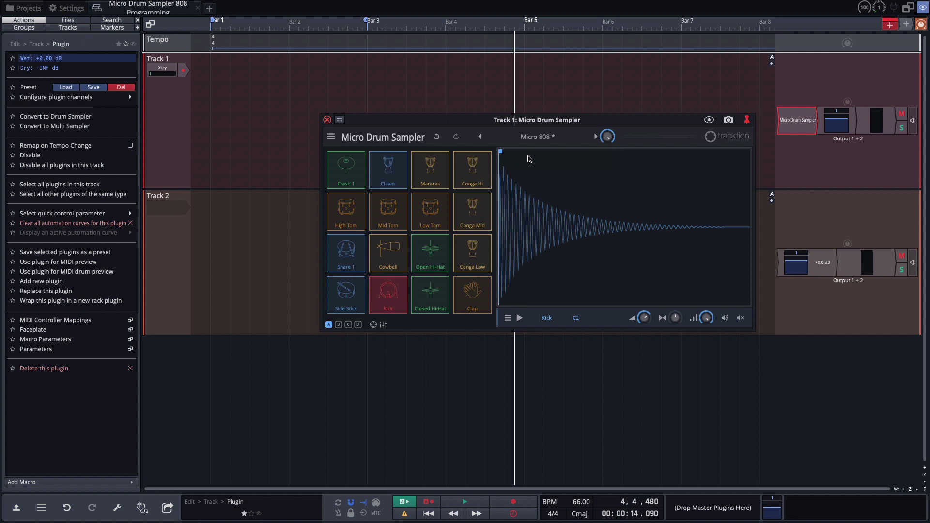
Audition the Kick, Closed Hi-Hat and Clap pads of the 808 kit.
click(393, 303)
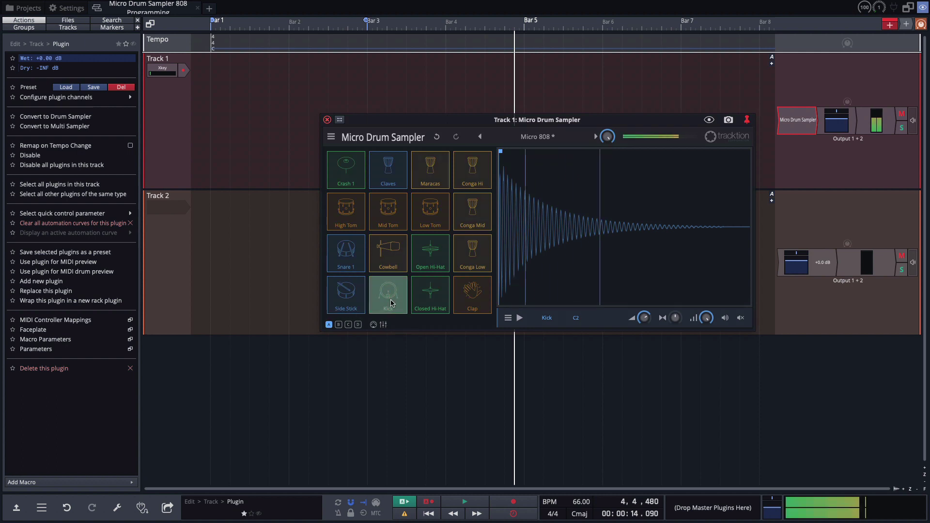
click(428, 304)
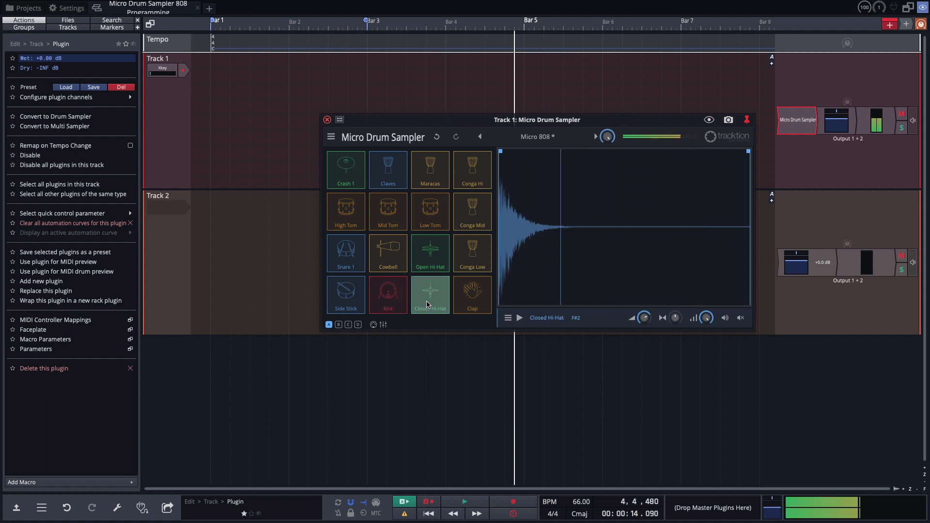
click(428, 304)
click(394, 300)
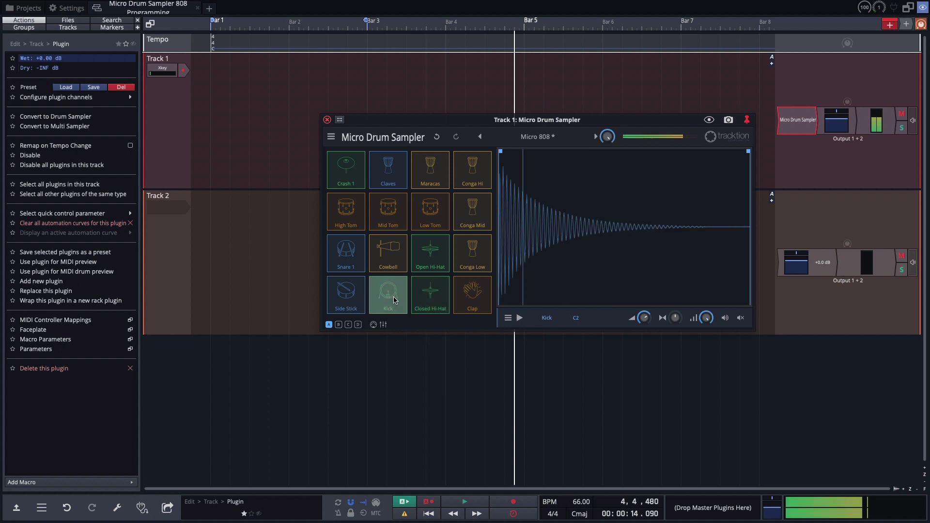
click(429, 302)
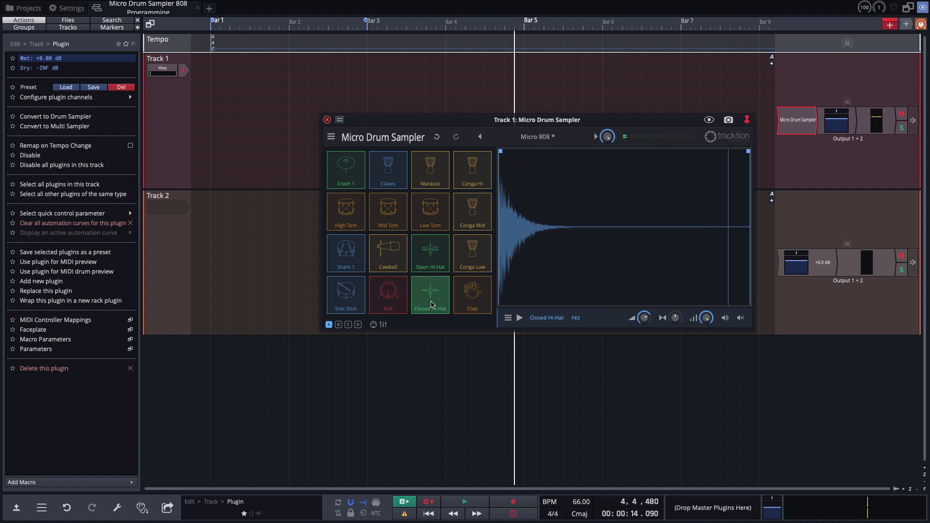
click(469, 304)
click(469, 304)
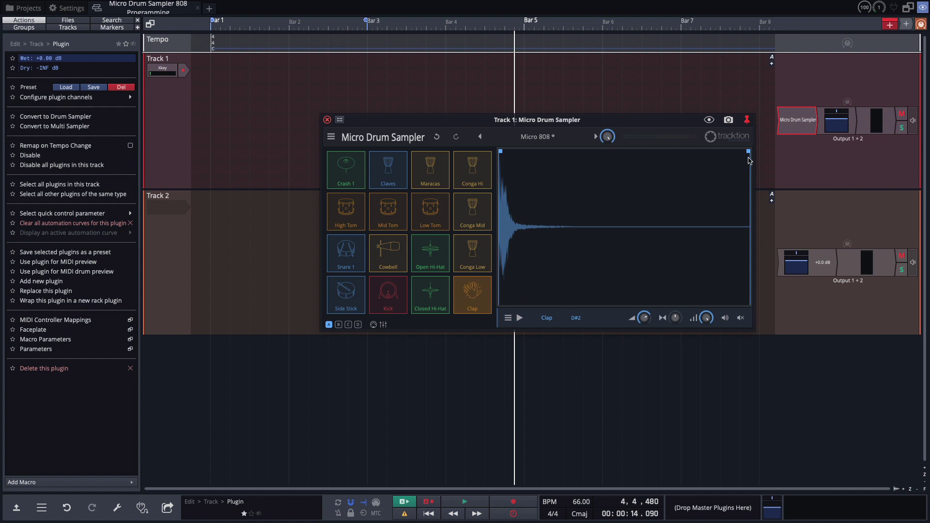
Trim the Clap and Closed Hi-Hat samples to short tails and audition the hi-hat.
drag(750, 154, 508, 180)
click(433, 297)
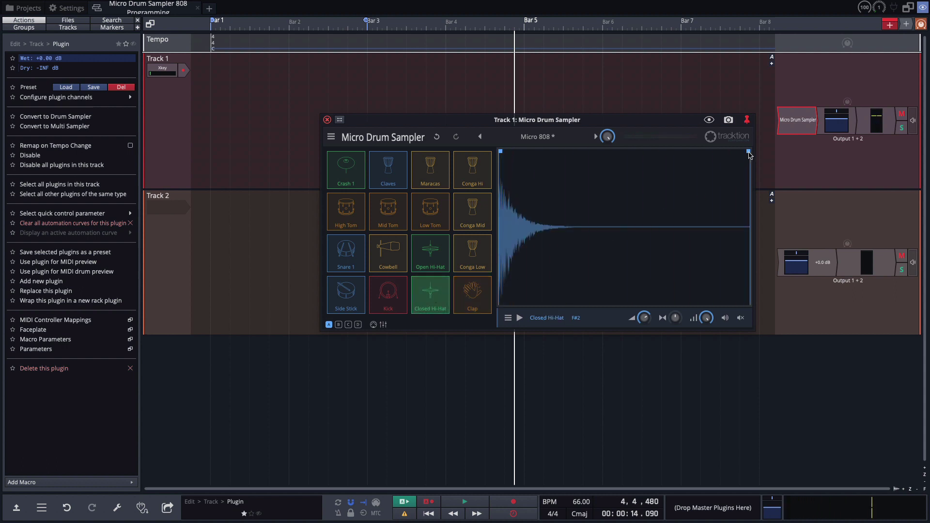
drag(749, 153, 507, 180)
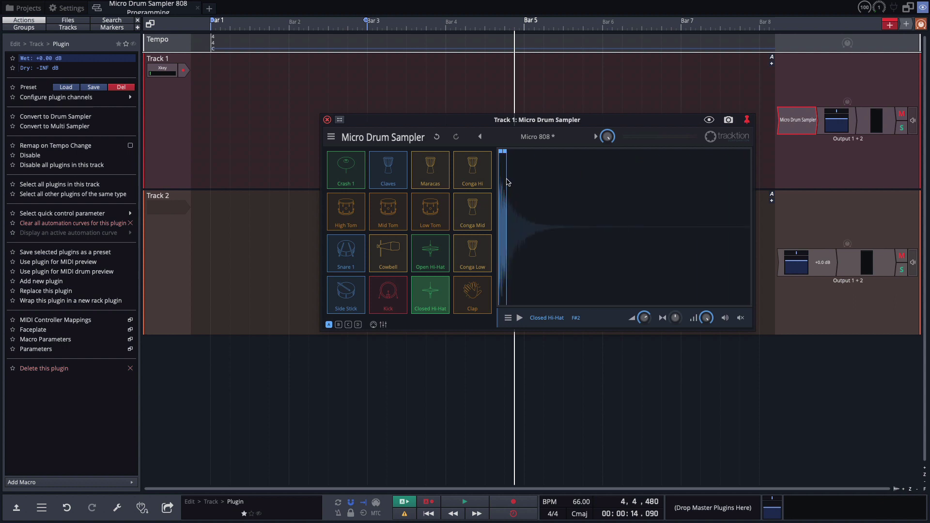
click(434, 291)
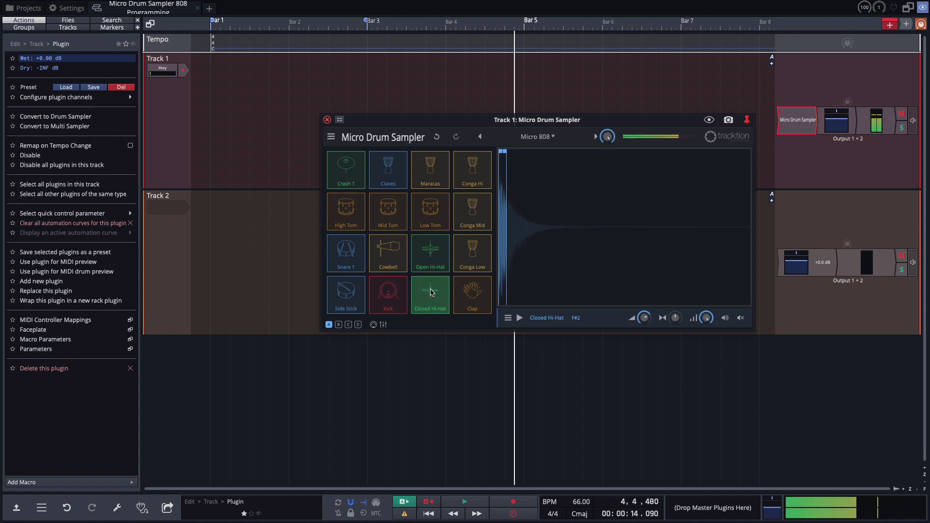
drag(505, 159, 524, 155)
click(438, 282)
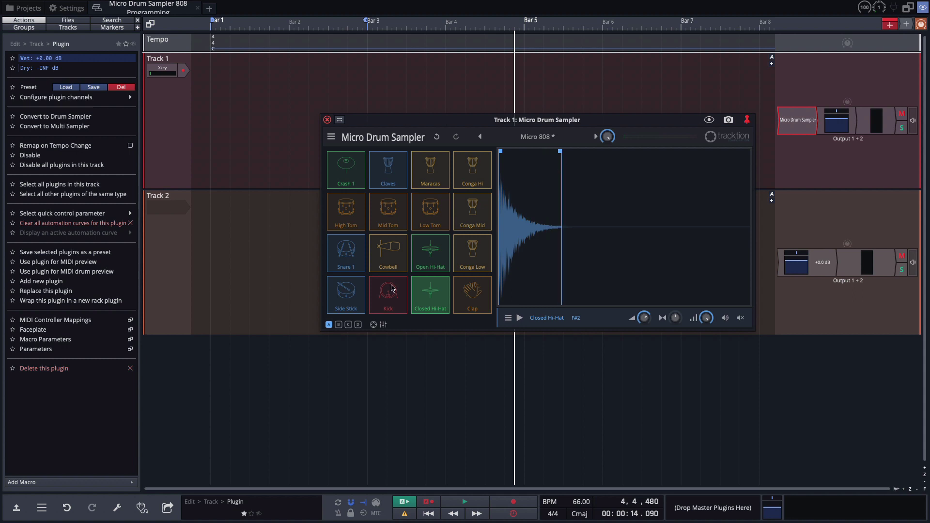
click(427, 305)
click(427, 305)
click(427, 305)
Shorten the Kick sample's end point and audition the result.
click(393, 296)
click(394, 298)
click(395, 299)
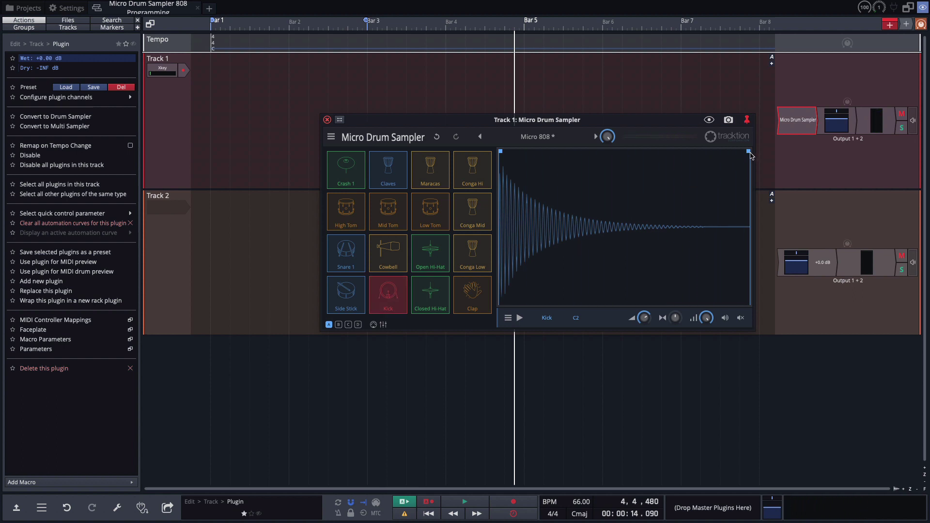
drag(750, 154, 610, 179)
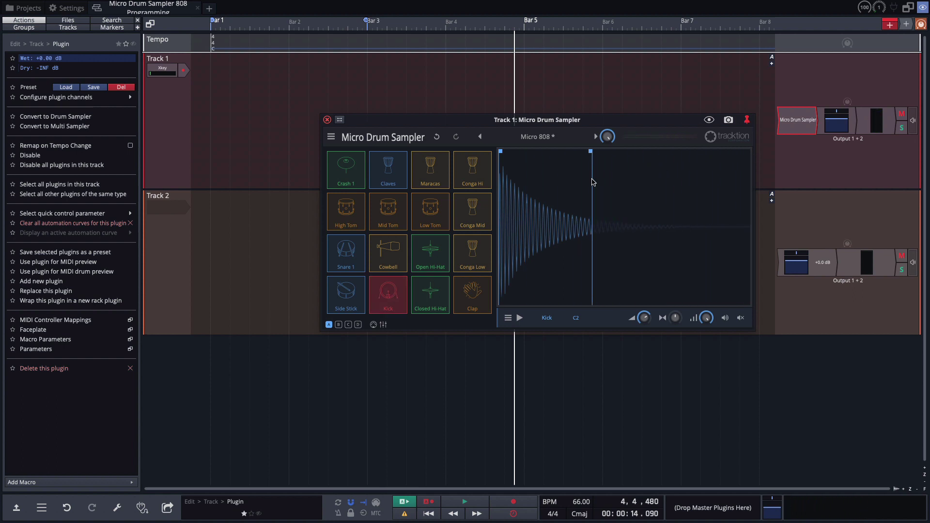
click(396, 303)
click(396, 303)
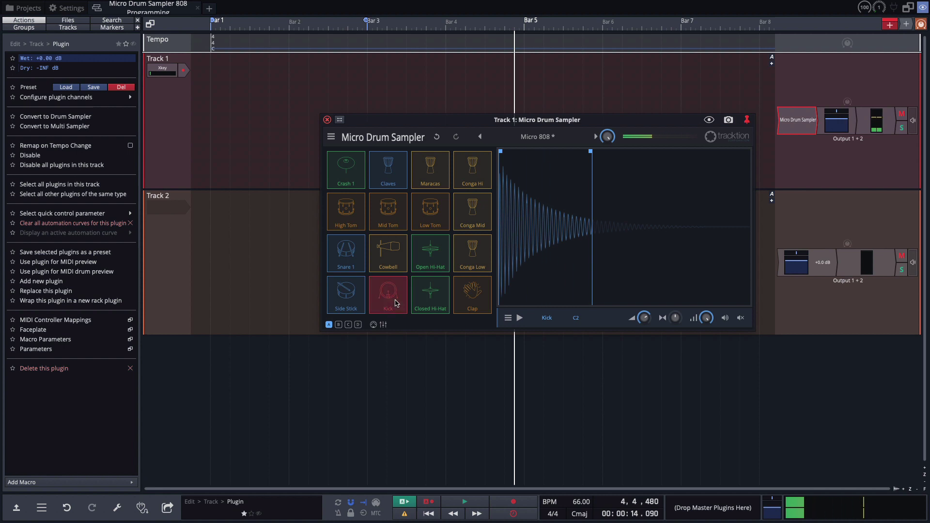
Audition the Clap once more and close the drum sampler window.
click(475, 304)
click(474, 304)
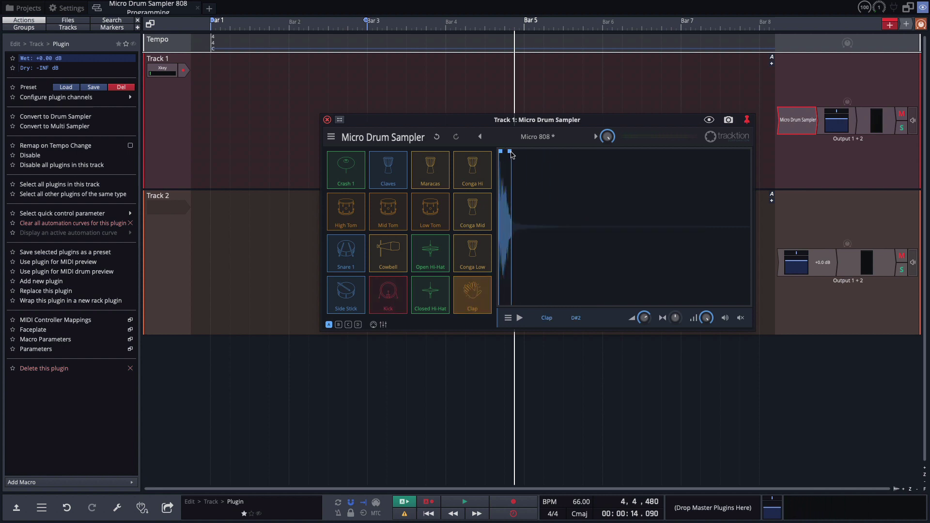
click(476, 291)
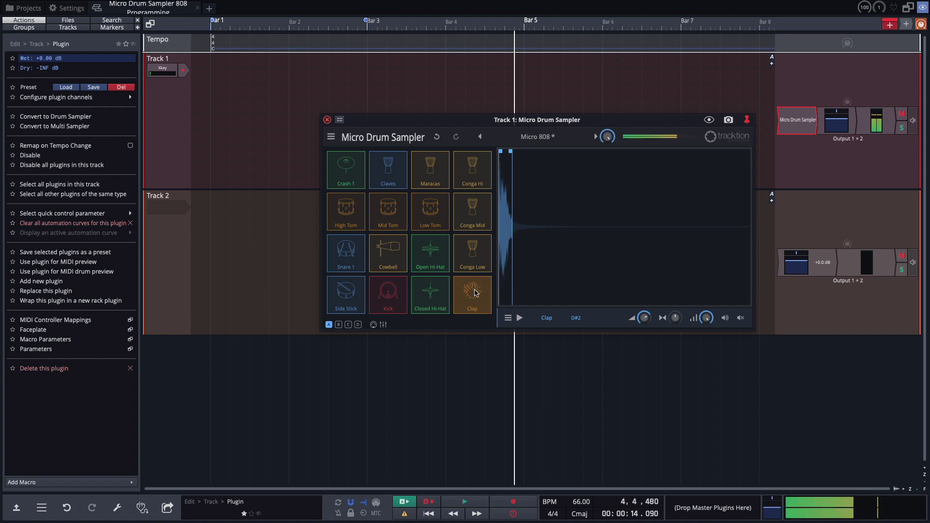
click(328, 120)
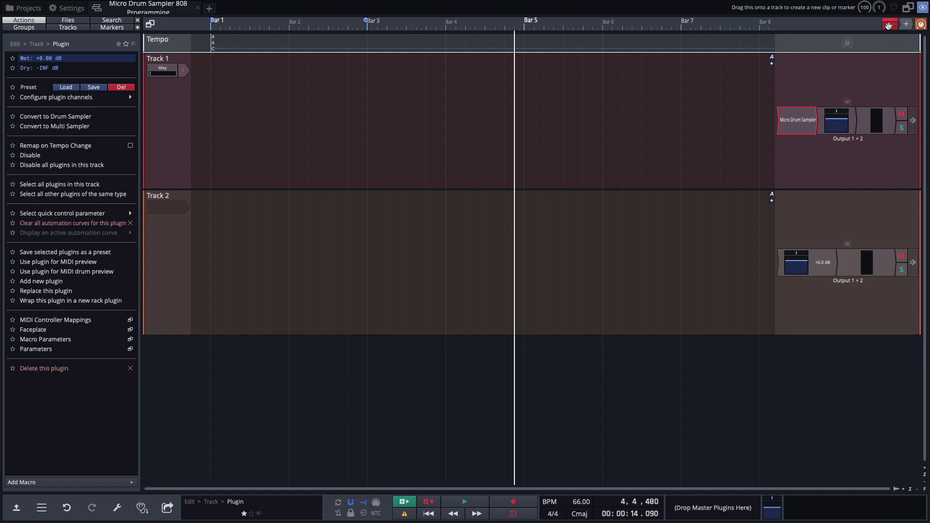
Insert a New Step Clip on Track 1 at bar 1, trimmed to end at bar 2.
drag(875, 38, 209, 126)
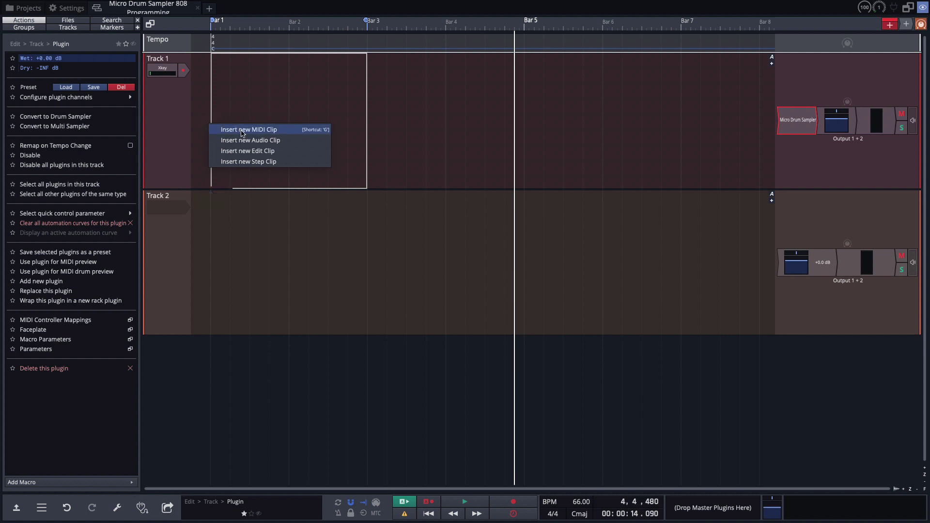
click(247, 162)
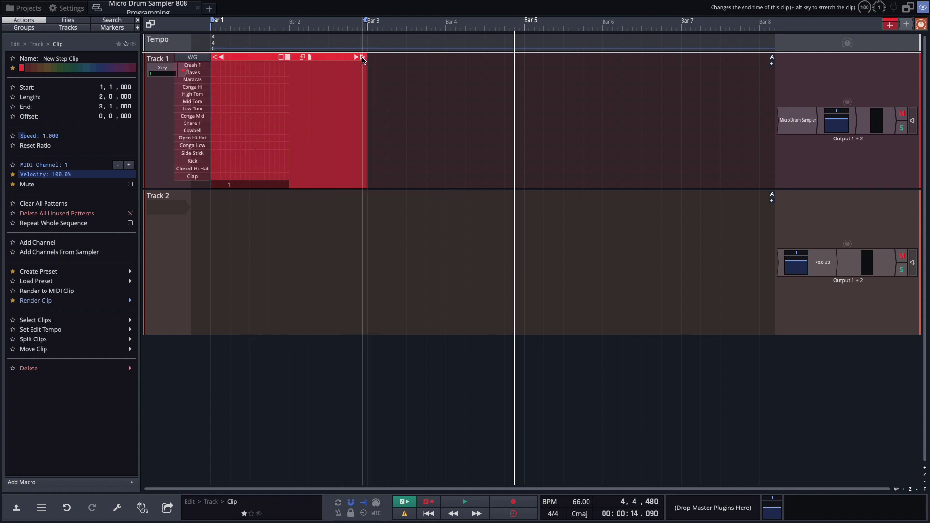
drag(363, 59, 286, 71)
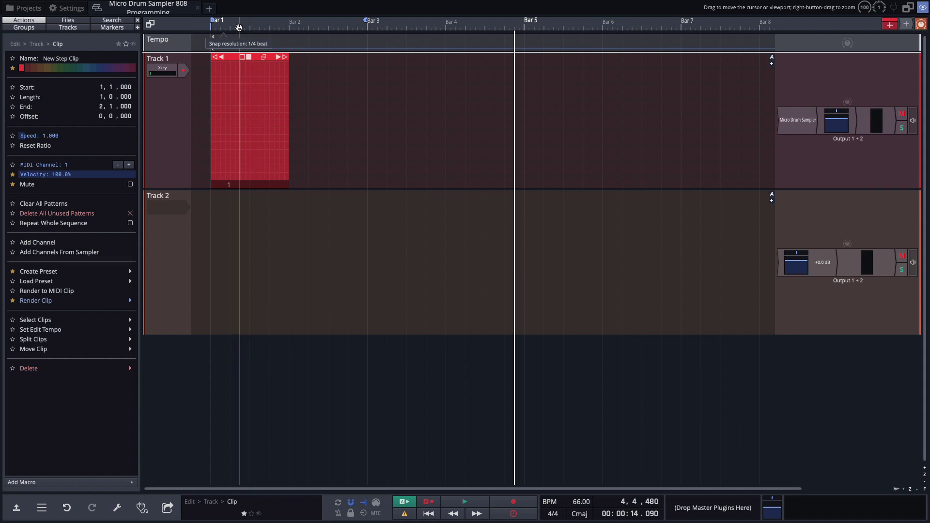
Zoom into bar 1 and add a Kick hit on step 1 of the grid.
drag(238, 26, 316, 26)
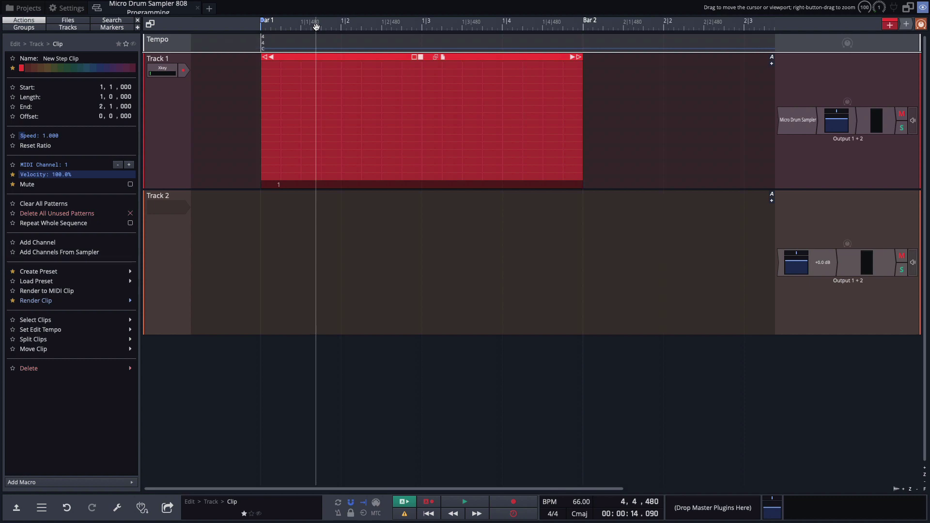
mouse_move(309, 73)
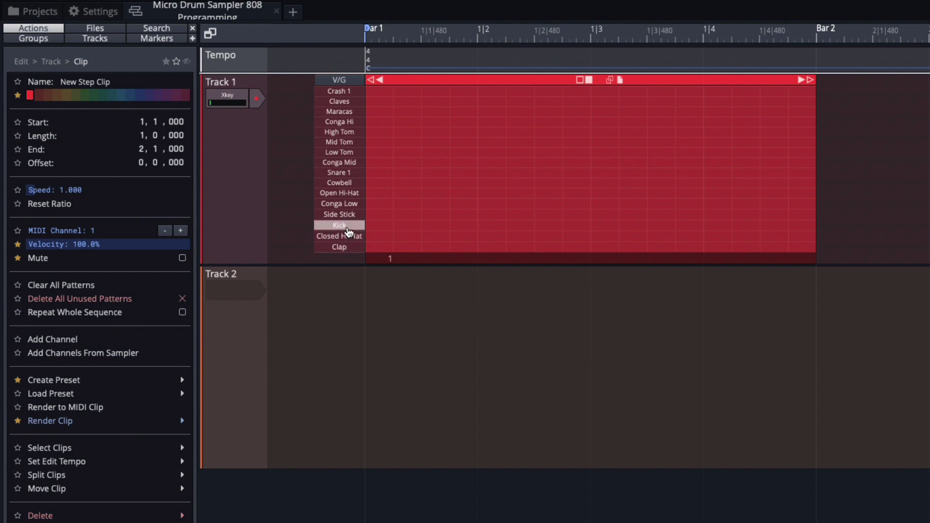
click(347, 226)
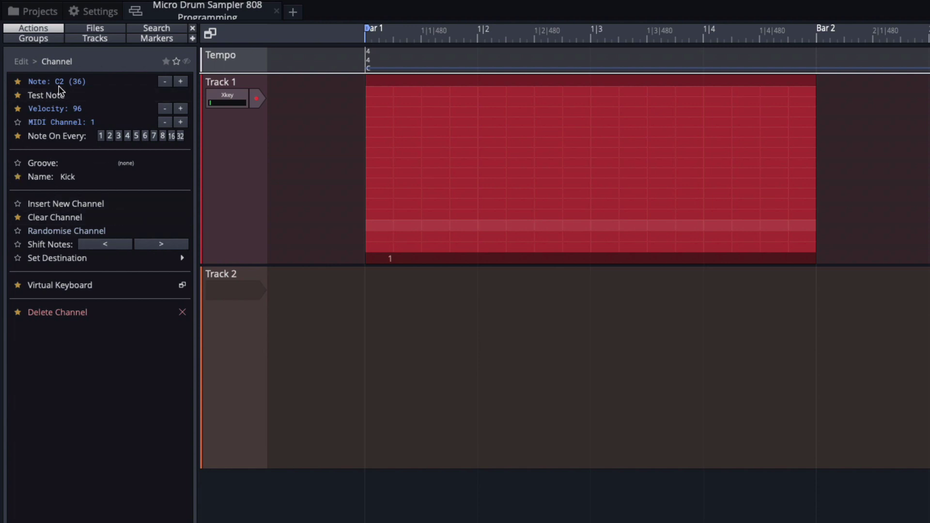
click(377, 226)
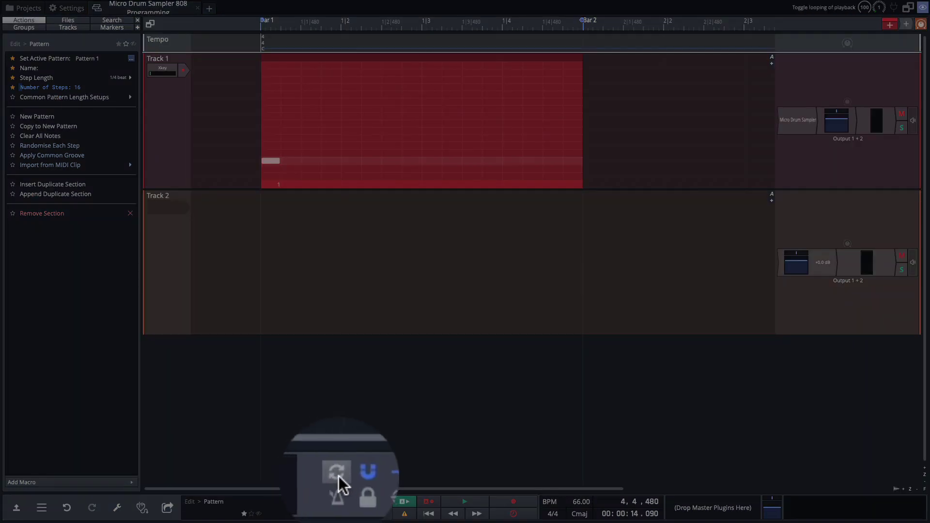
Loop bars 1 to 2 and start playback.
click(339, 476)
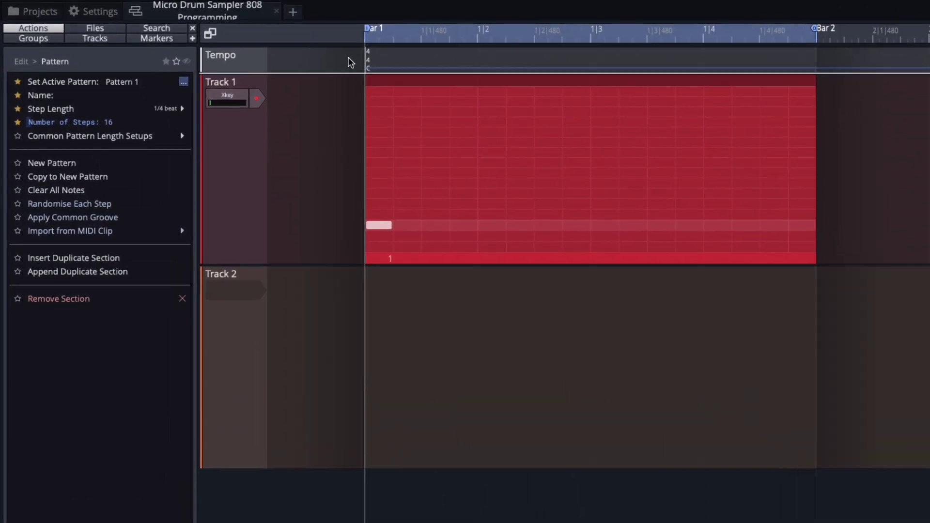
key(space)
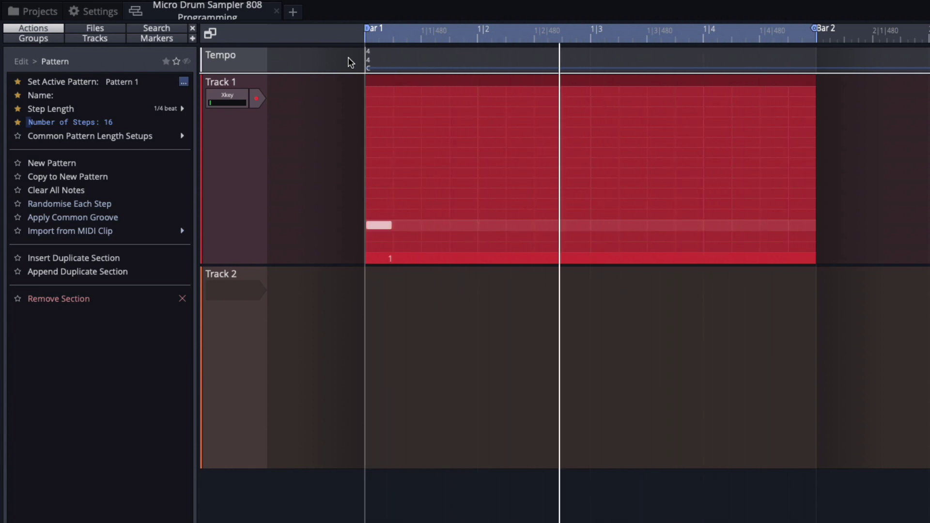
Add Kicks on steps 3 and 14 and a Clap on step 5, removing a stray hi-hat on step 12.
click(434, 226)
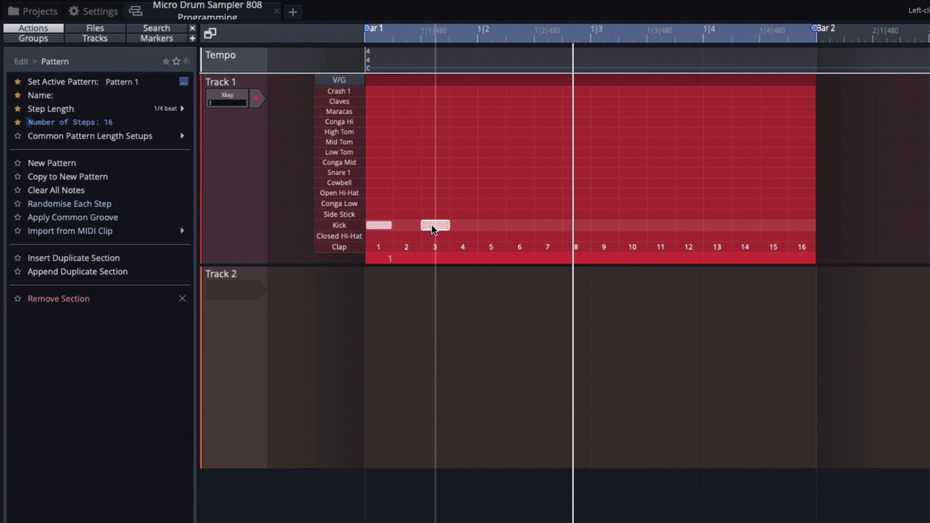
click(491, 248)
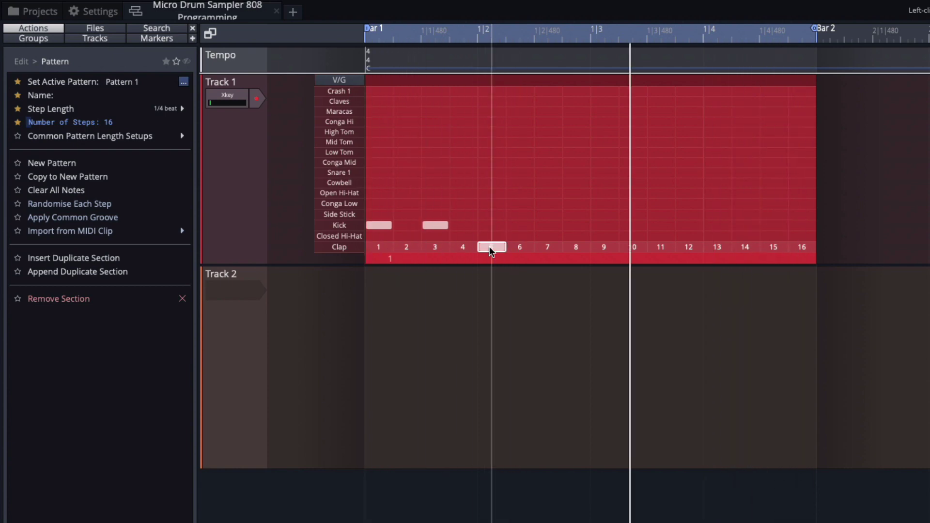
click(691, 238)
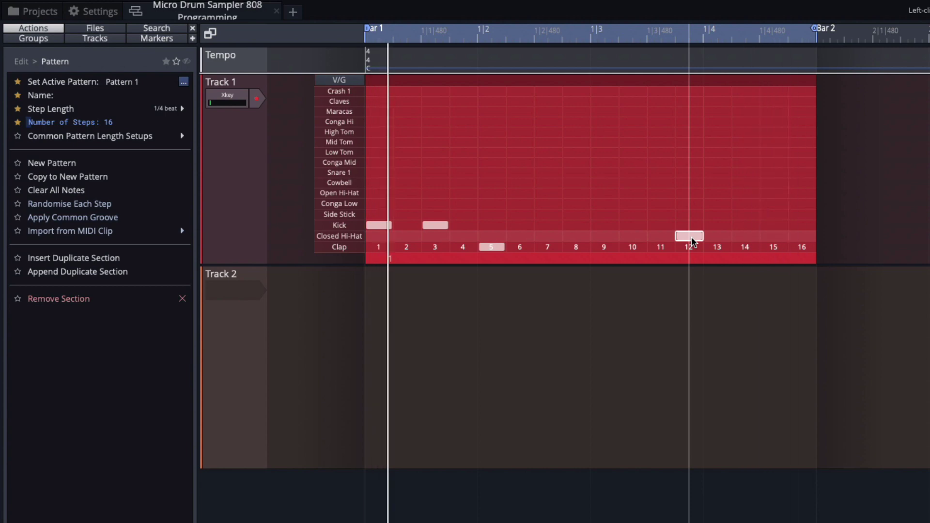
click(692, 237)
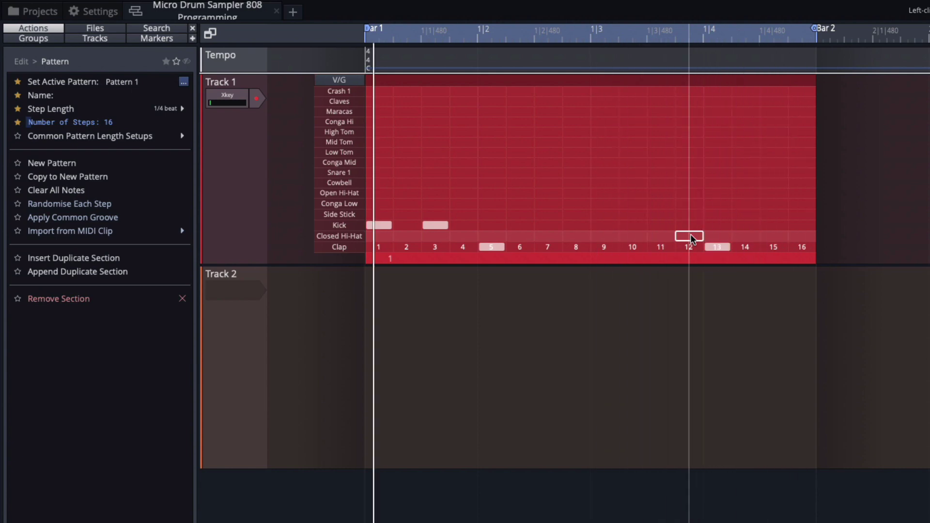
click(746, 226)
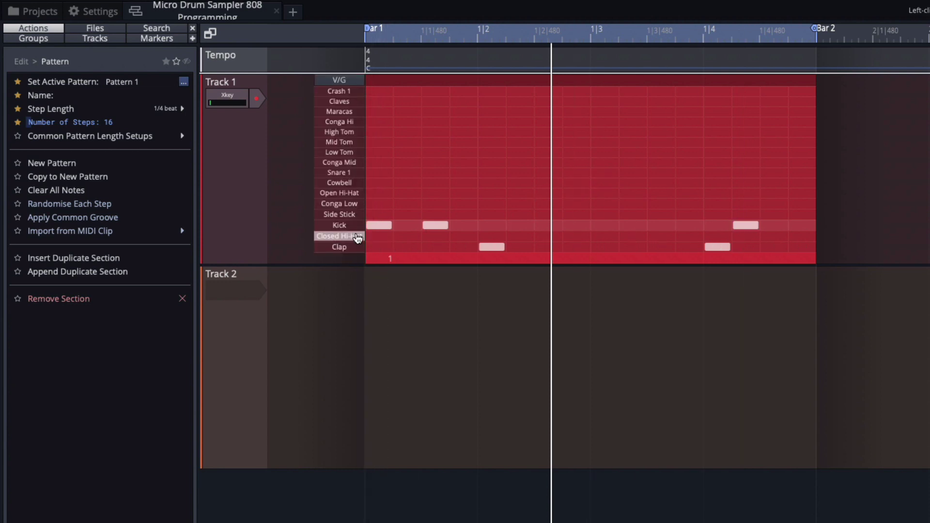
Fill the Closed Hi-Hat row with hits from step 1 through step 16.
click(353, 237)
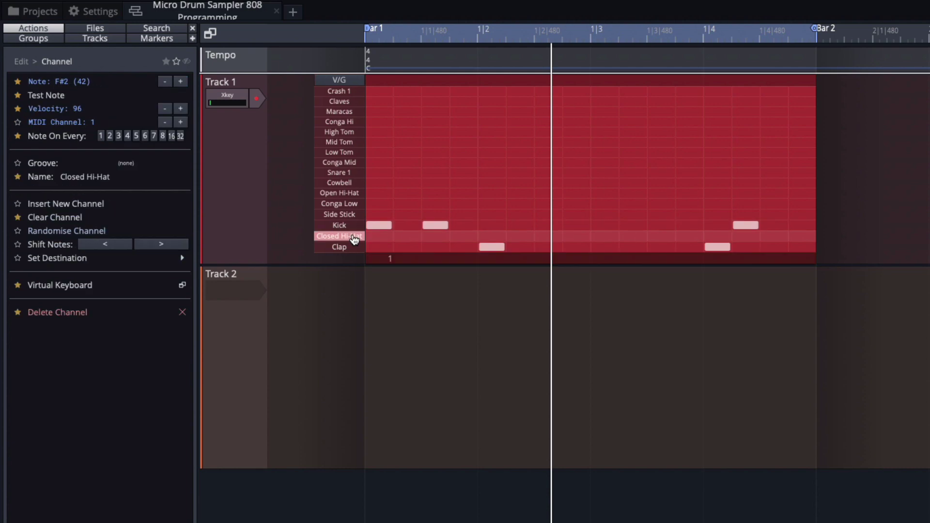
click(384, 236)
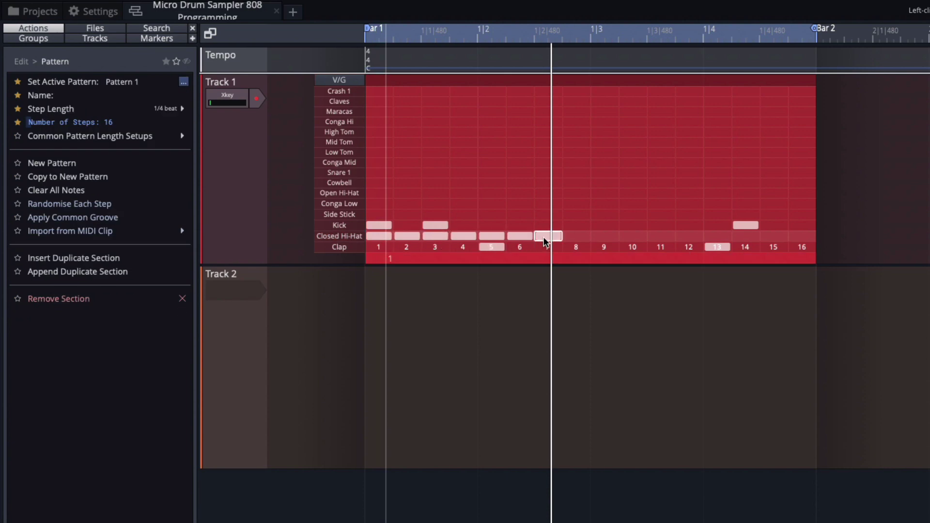
click(576, 236)
drag(633, 236, 717, 237)
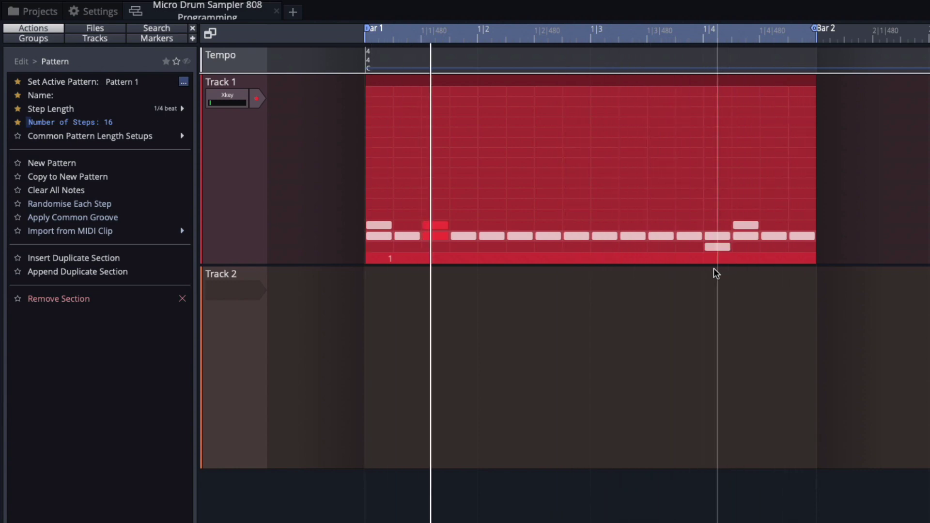
Restore the Clap on step 5 and clear the hi-hats on steps 5 and 13.
click(492, 247)
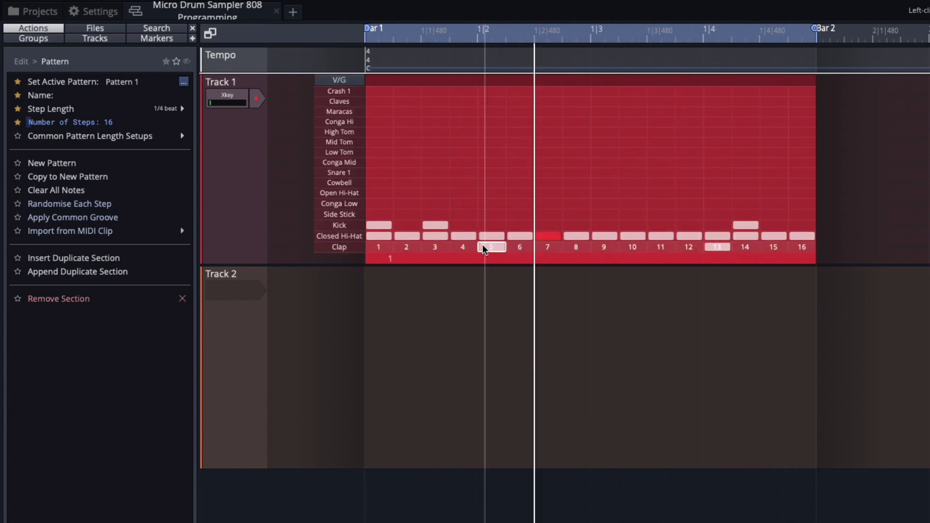
click(496, 234)
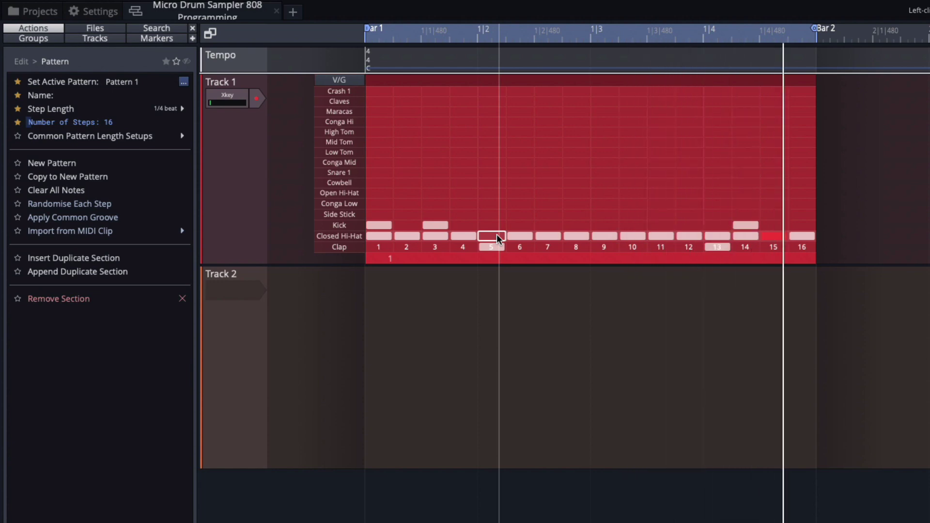
click(719, 235)
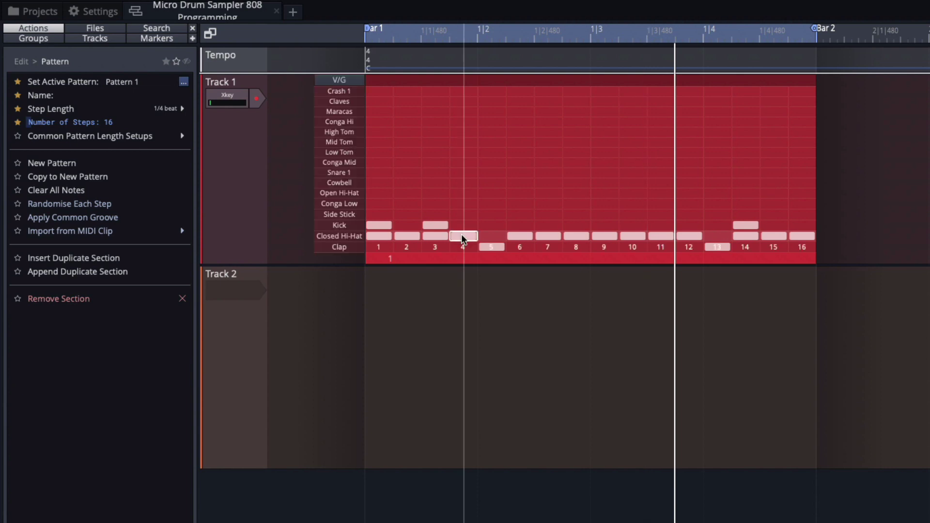
click(354, 237)
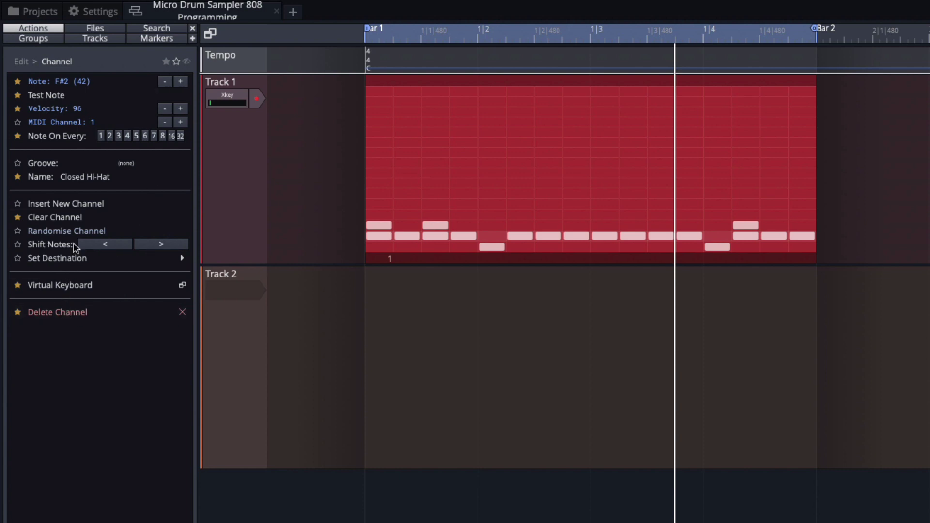
Clear and refill the Closed Hi-Hat row on every step, then remove the step 5 hi-hat.
mouse_move(380, 235)
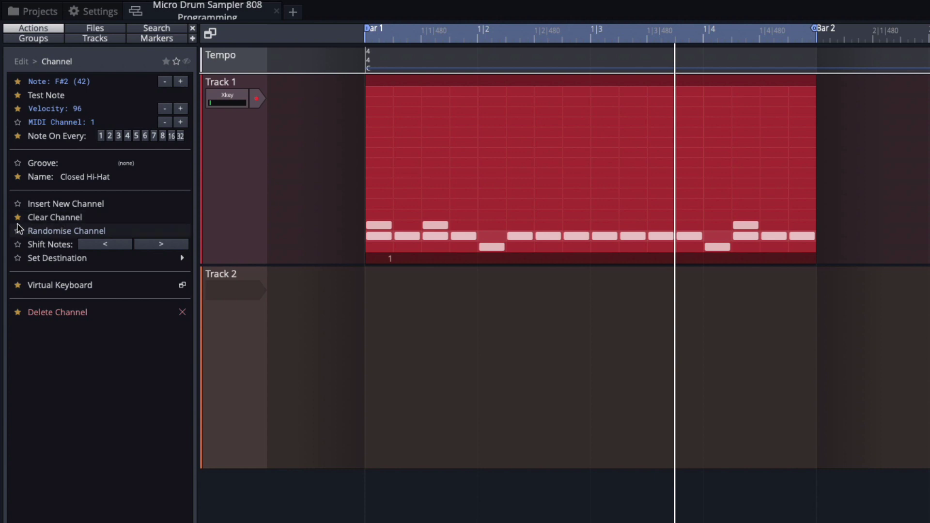
click(42, 219)
mouse_move(433, 227)
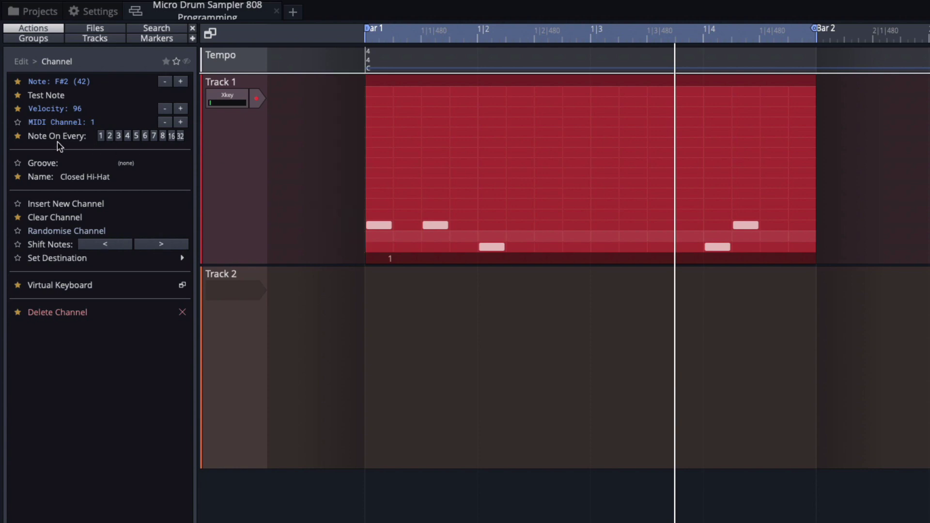
click(110, 136)
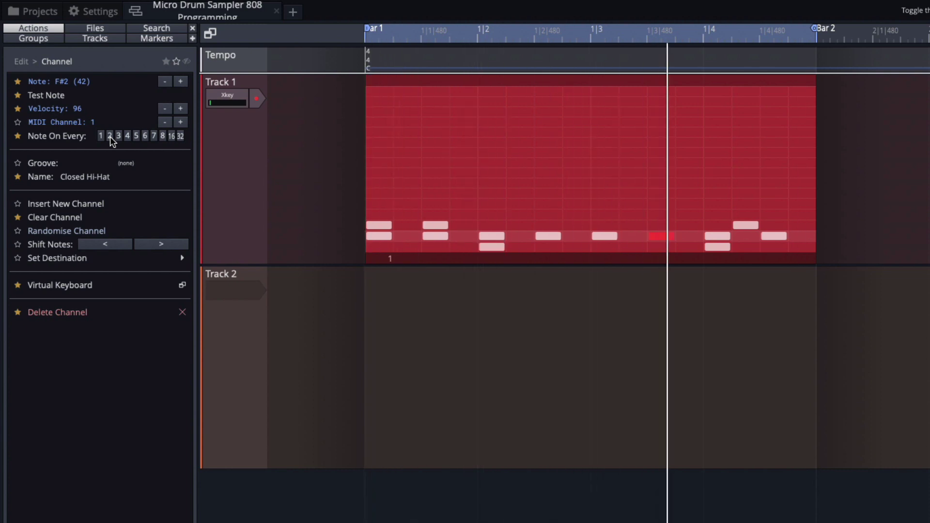
click(102, 136)
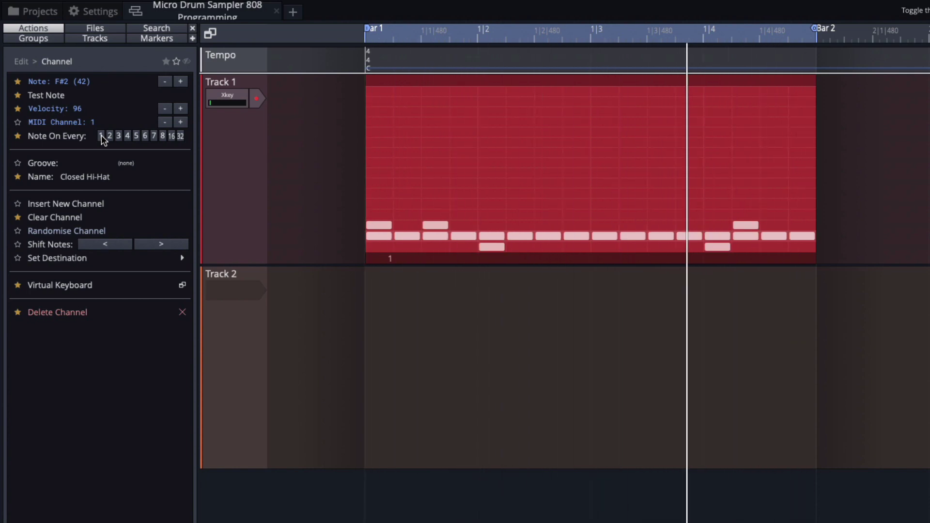
mouse_move(490, 259)
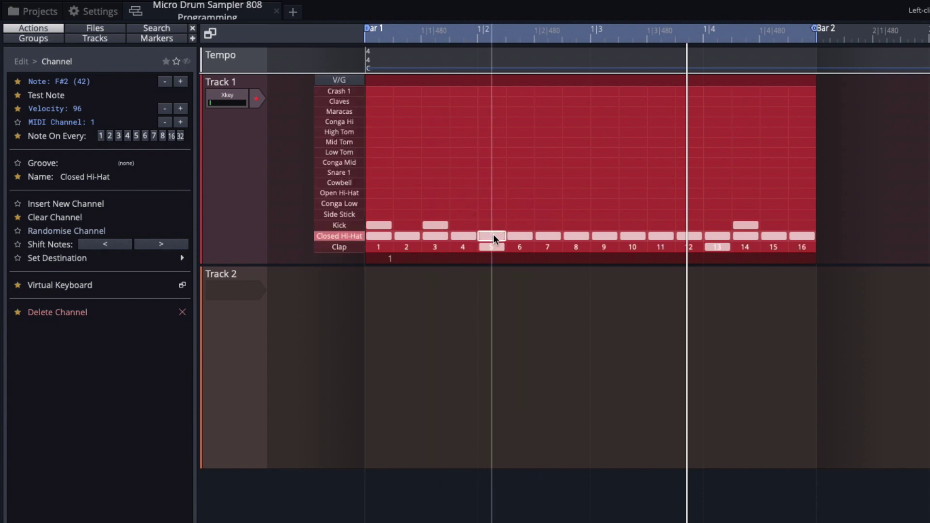
click(494, 235)
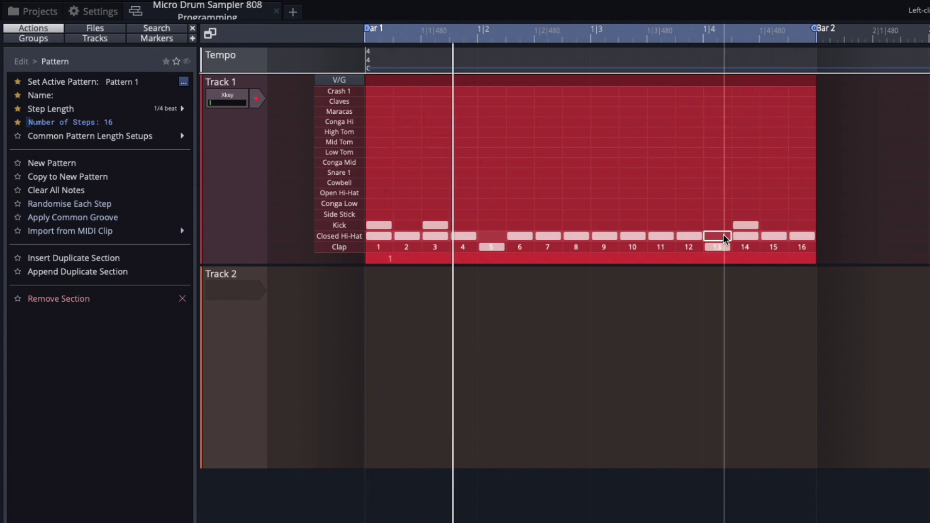
Show the velocity lane, make Track 1 taller, and select the Closed Hi-Hat row.
click(340, 81)
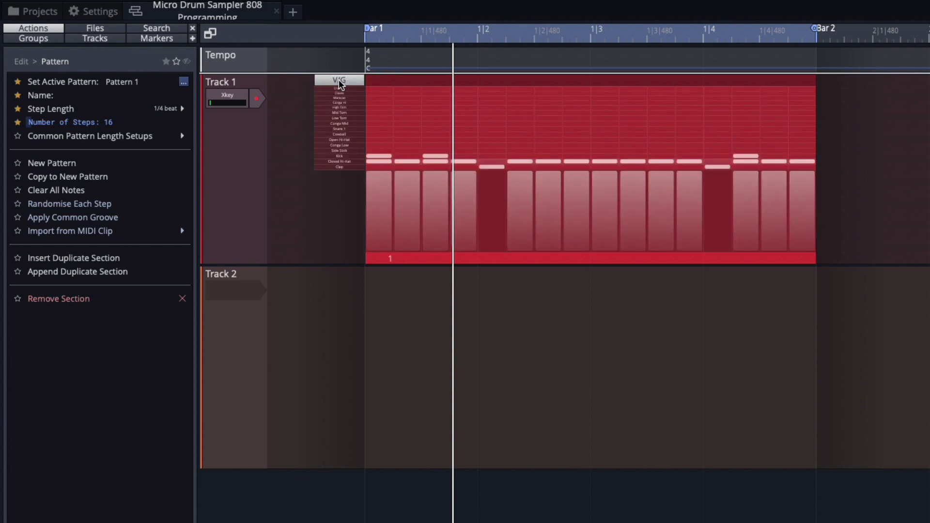
click(340, 81)
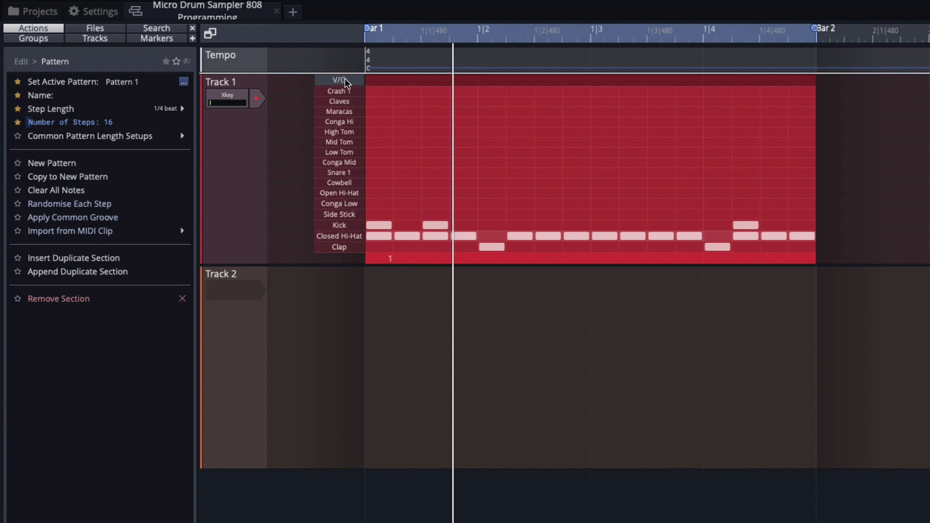
click(345, 80)
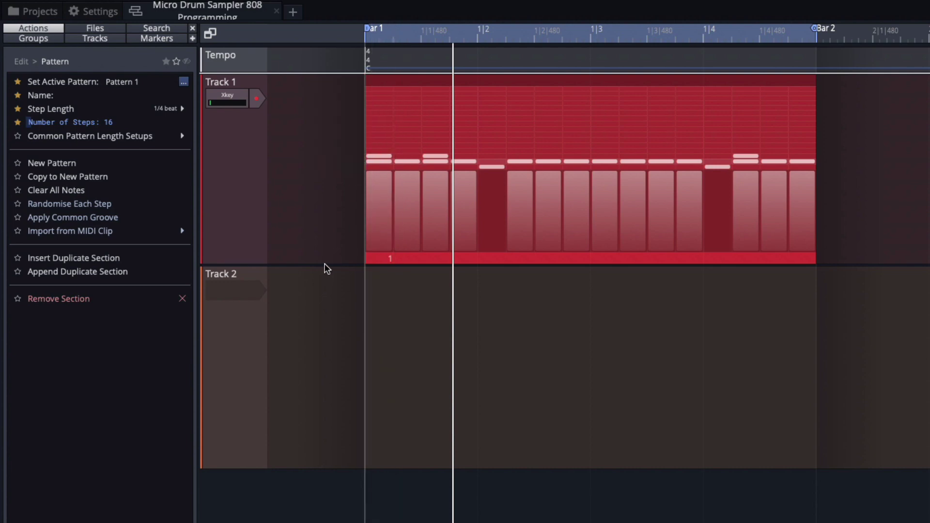
drag(330, 271, 324, 380)
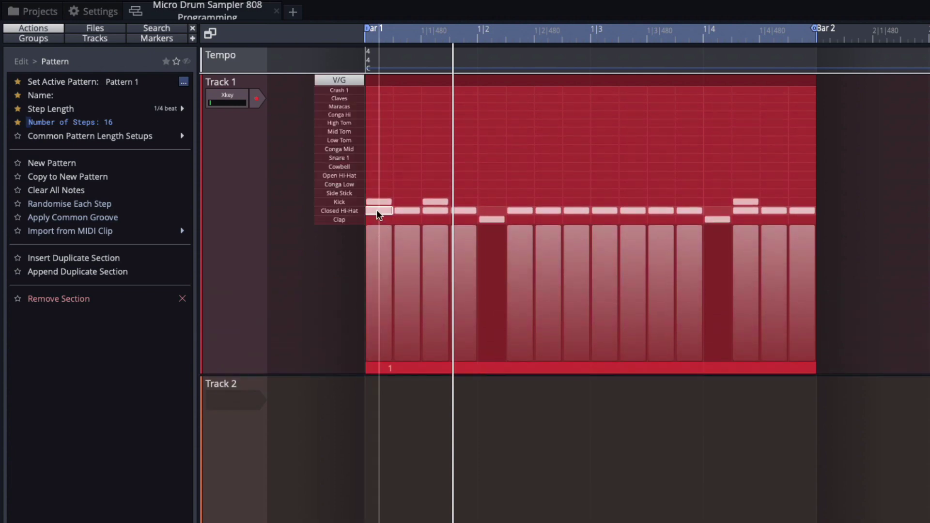
click(354, 215)
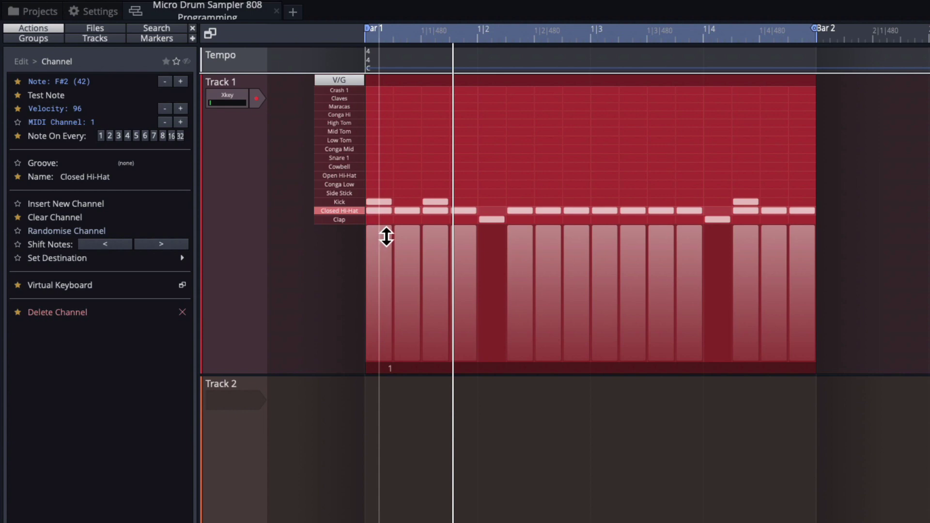
Set hi-hat velocities: full on hits 1, 3, 6 and 12, softer ones down to 69% and 42%.
mouse_move(386, 237)
mouse_down()
mouse_move(435, 260)
mouse_move(466, 239)
mouse_move(500, 255)
mouse_move(544, 249)
mouse_move(596, 258)
mouse_move(623, 245)
mouse_move(810, 244)
mouse_up()
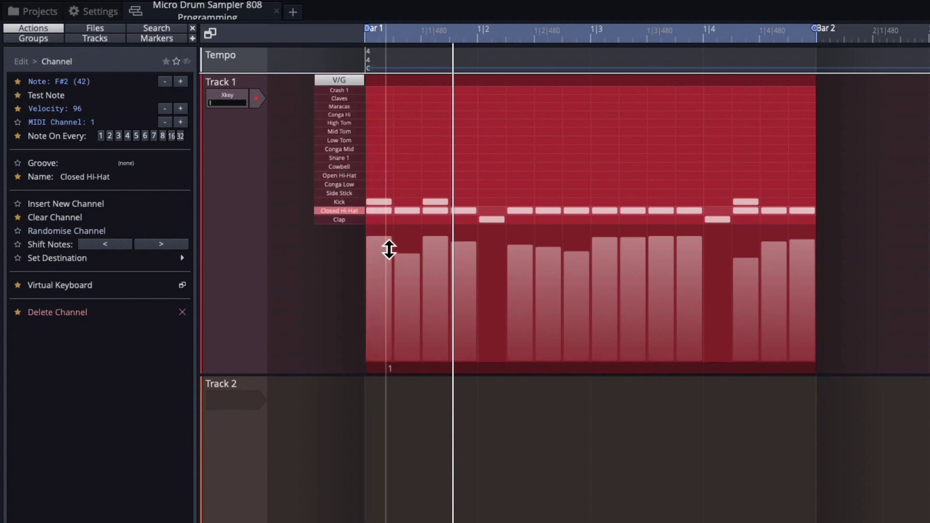
drag(389, 250, 386, 228)
drag(440, 258, 445, 224)
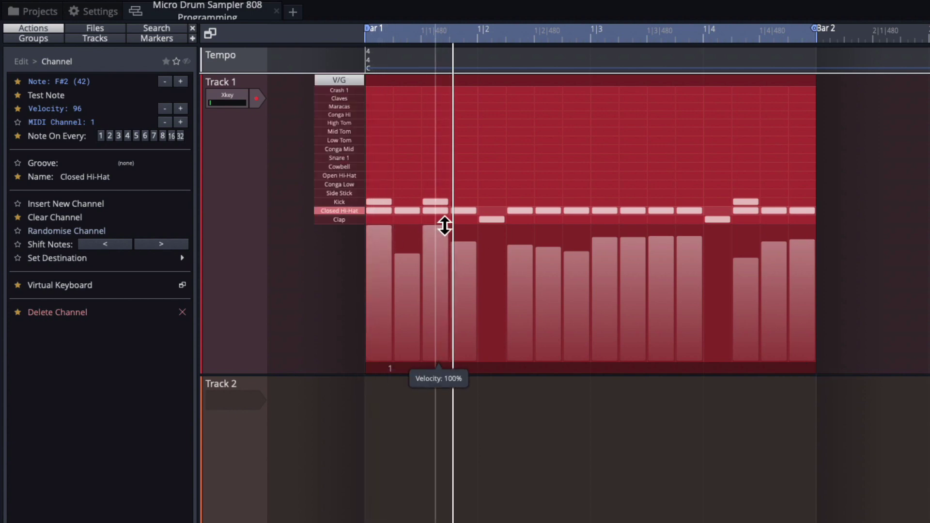
drag(415, 264, 415, 268)
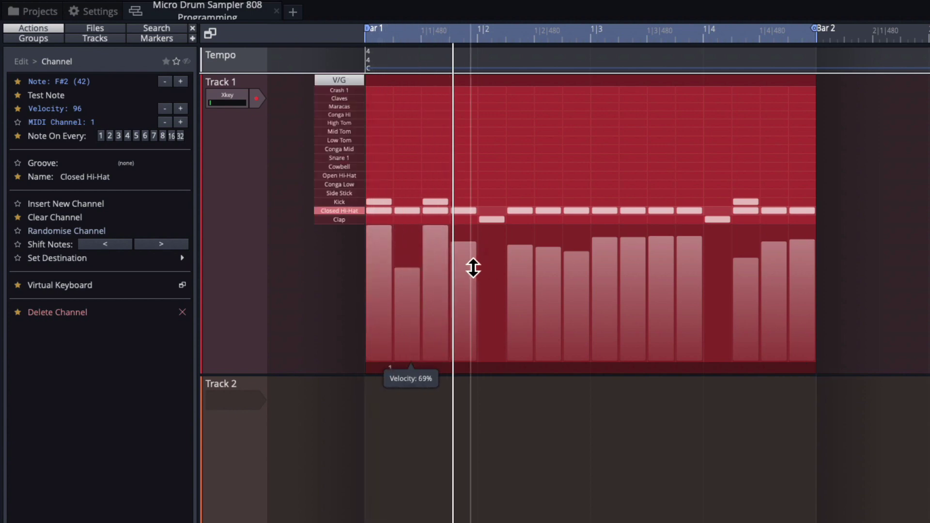
mouse_move(473, 268)
mouse_down()
mouse_move(471, 295)
mouse_move(418, 289)
mouse_move(427, 312)
mouse_up()
drag(523, 276, 532, 229)
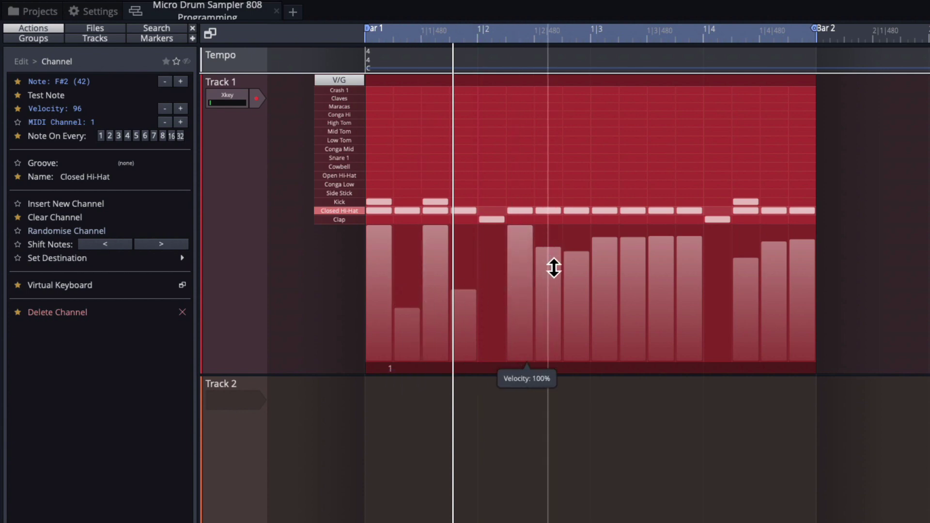
mouse_move(554, 267)
mouse_down()
mouse_move(553, 289)
mouse_move(579, 284)
mouse_move(584, 247)
mouse_move(615, 263)
mouse_move(617, 231)
mouse_move(643, 255)
mouse_move(633, 304)
mouse_up()
drag(694, 285, 700, 230)
mouse_move(810, 276)
mouse_down()
mouse_move(808, 310)
mouse_move(795, 233)
mouse_move(807, 254)
mouse_move(799, 283)
mouse_move(754, 283)
mouse_move(752, 299)
mouse_move(711, 272)
mouse_up()
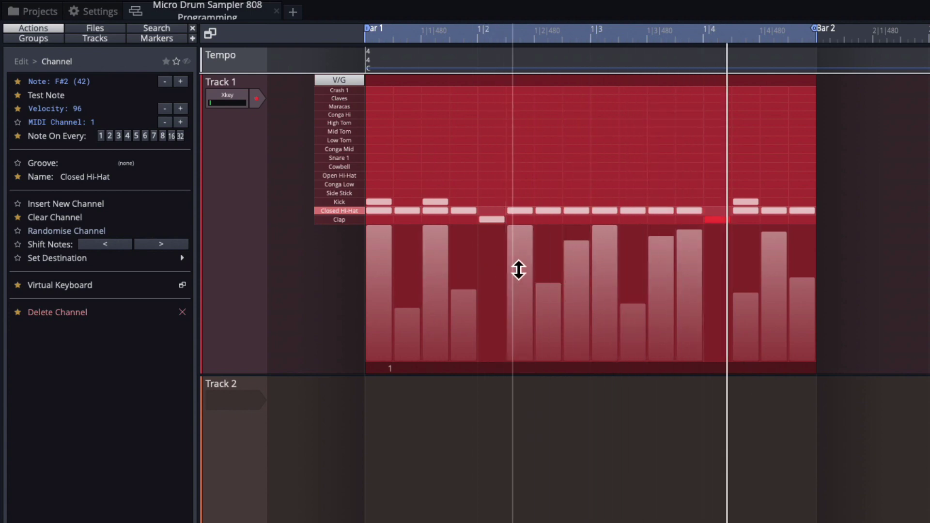
Refine the mid- and late-bar hi-hat velocities to values like 60%, 86%, 91% and 87%.
mouse_move(523, 266)
mouse_down()
mouse_move(523, 309)
mouse_move(525, 287)
mouse_move(548, 301)
mouse_move(552, 217)
mouse_move(581, 262)
mouse_move(584, 293)
mouse_up()
drag(633, 318, 636, 291)
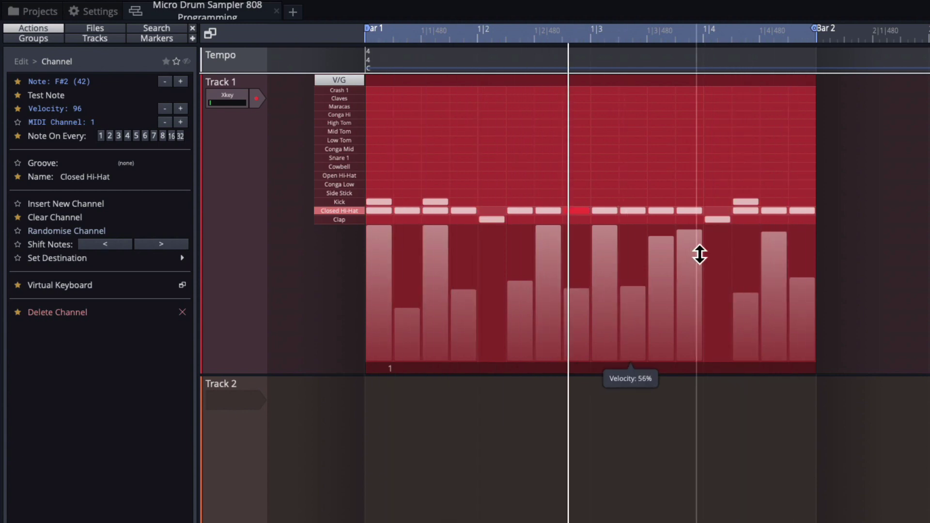
mouse_move(700, 253)
mouse_down()
mouse_move(699, 293)
mouse_move(689, 290)
mouse_move(670, 209)
mouse_up()
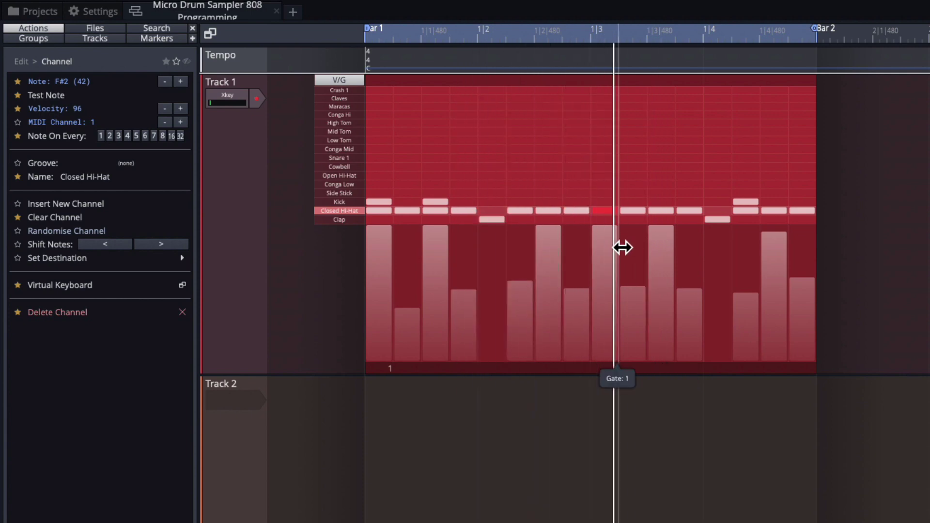
click(613, 245)
click(672, 250)
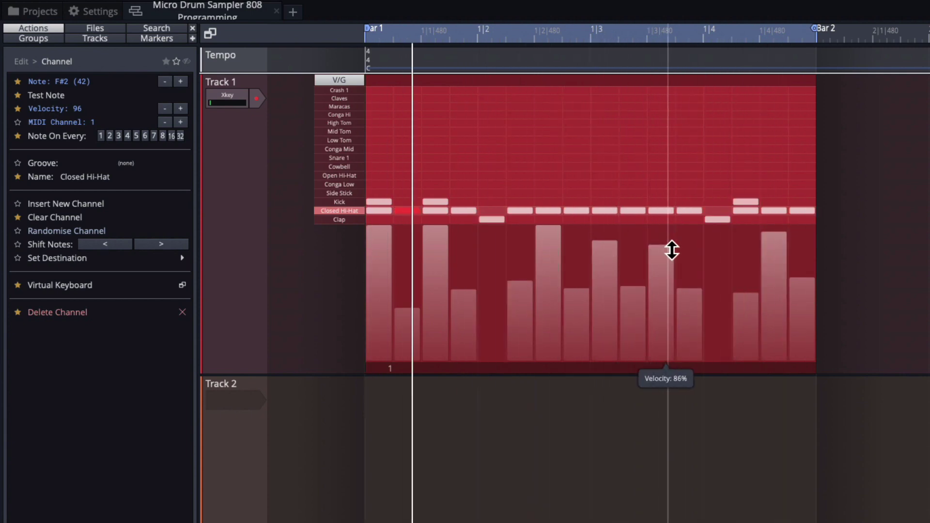
click(560, 238)
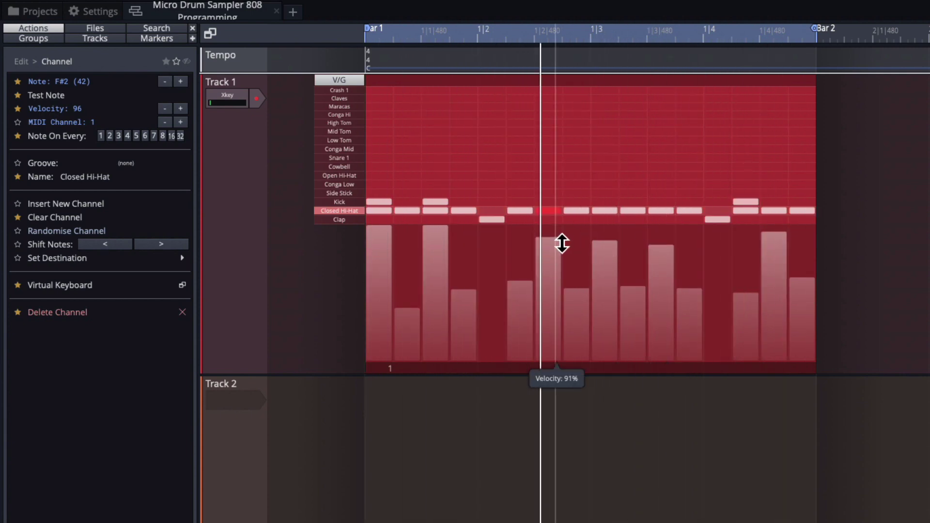
click(775, 247)
Shorten the gate of the third closed hi-hat step on Track 1 to 0.5.
click(294, 369)
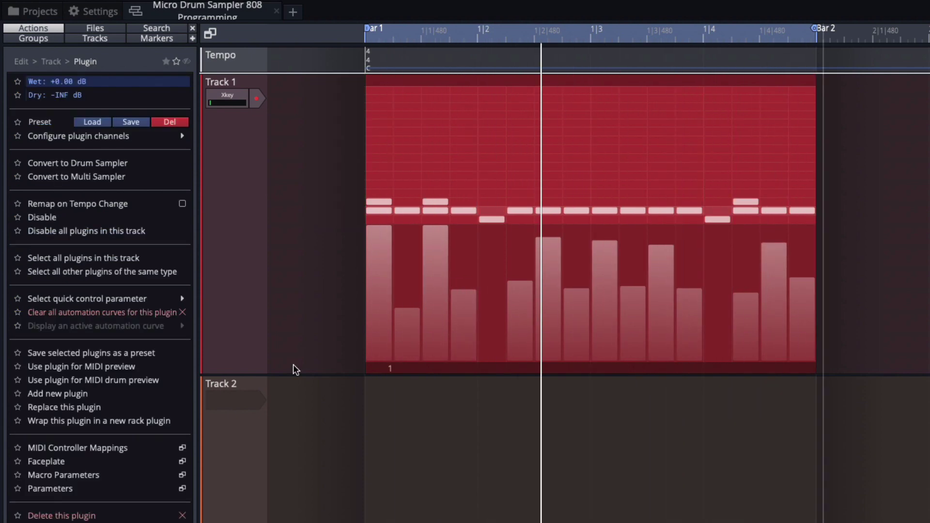
mouse_move(359, 80)
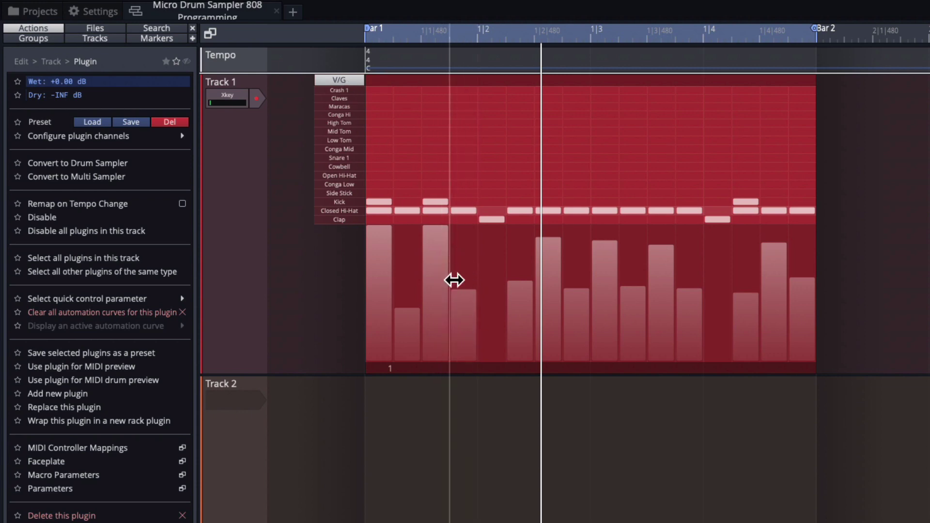
mouse_move(454, 281)
mouse_down()
mouse_move(442, 285)
mouse_move(457, 281)
mouse_up()
Hide the velocity lane, shrink Track 1, and clear the Closed Hi-Hat row, leaving only kick and clap.
click(351, 79)
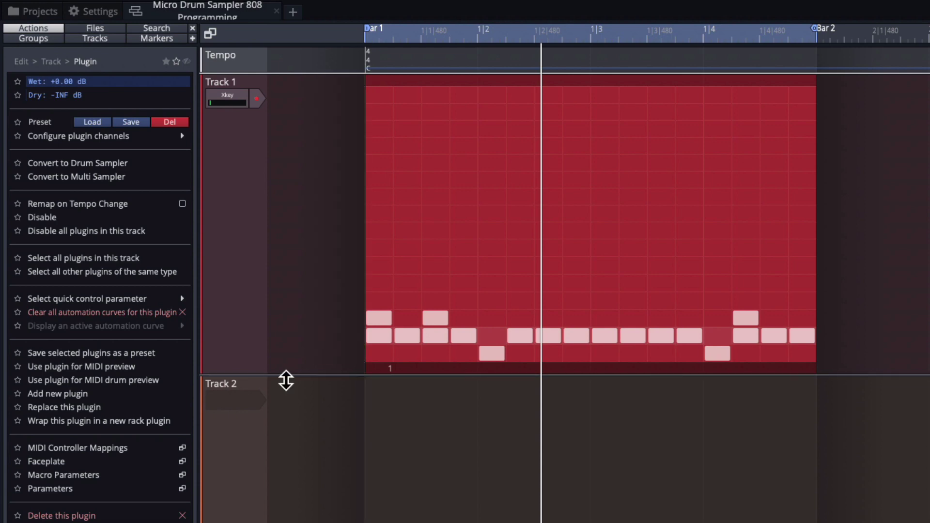
drag(286, 380, 295, 284)
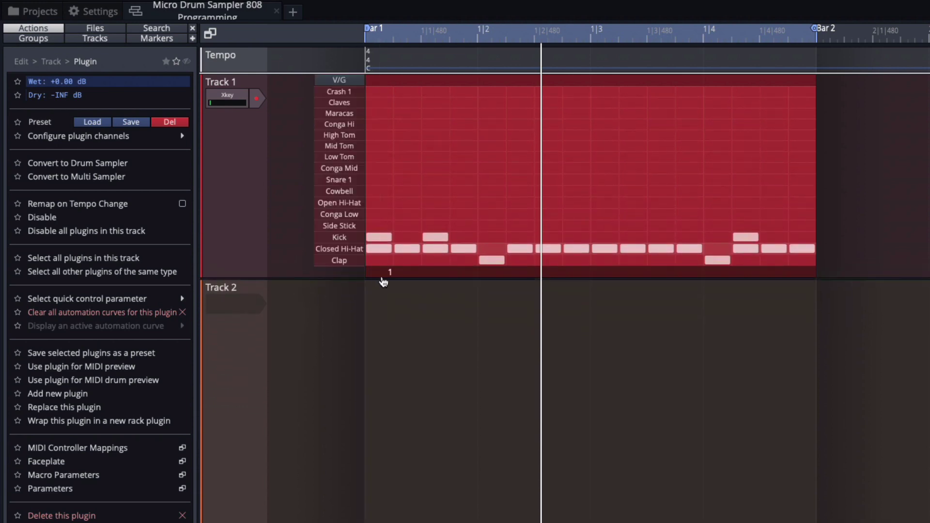
click(351, 252)
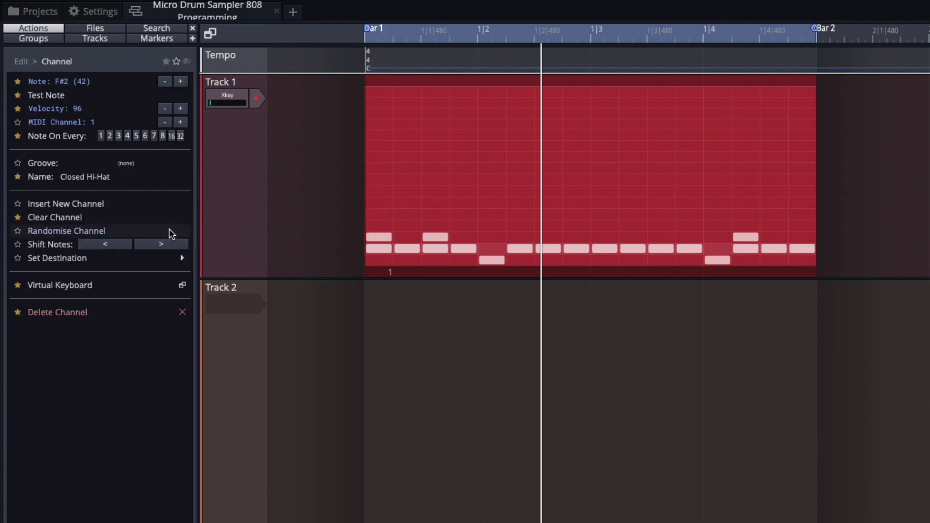
click(79, 219)
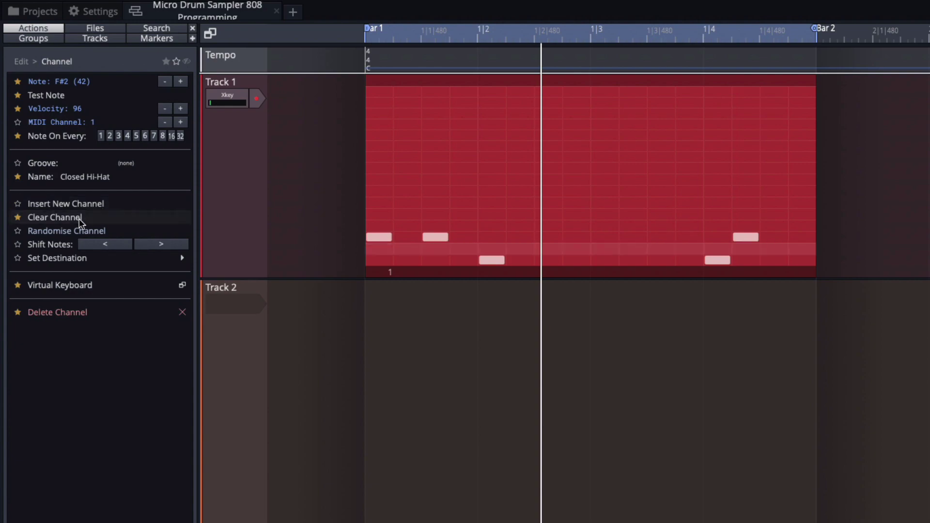
click(817, 316)
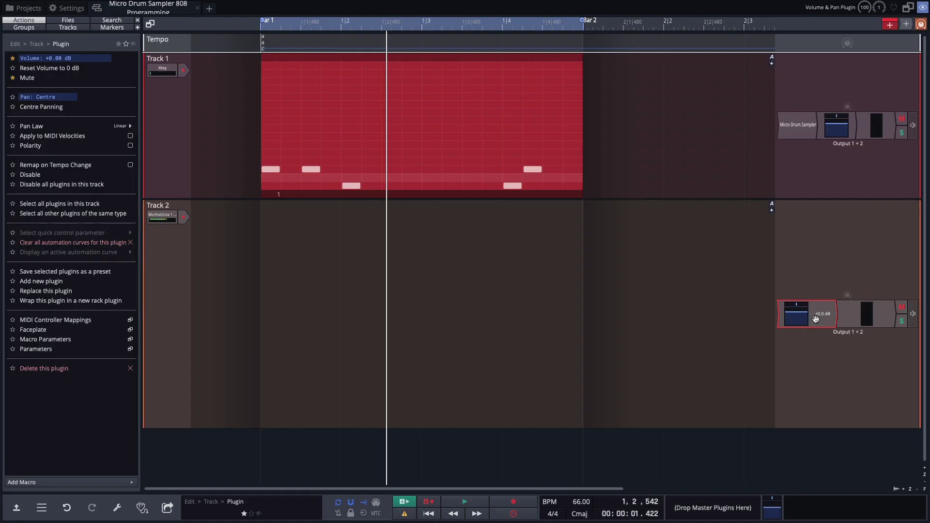
right_click(816, 319)
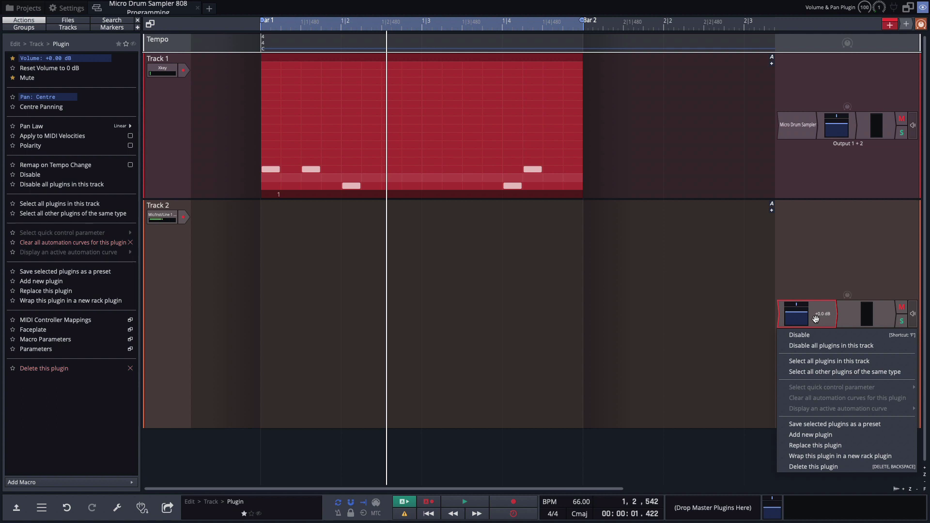
Add a Micro Drum Sampler plugin to Track 2.
click(823, 440)
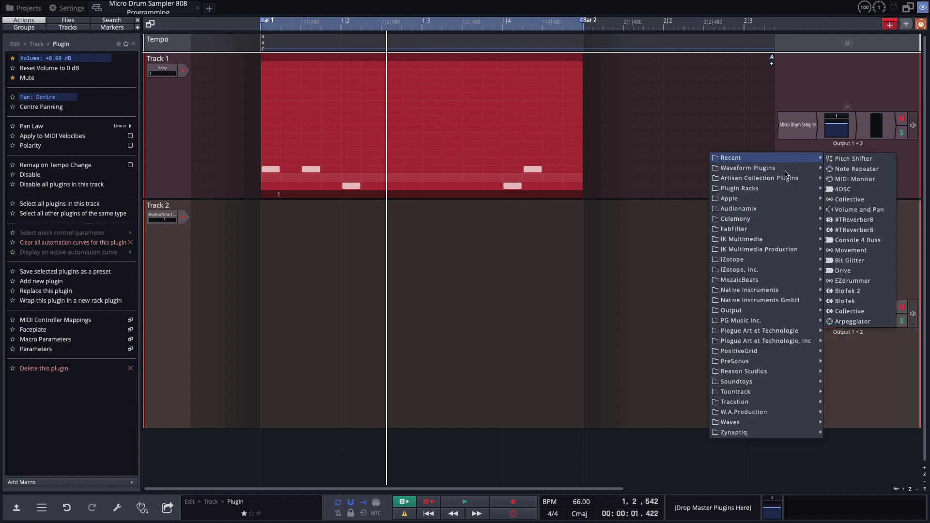
mouse_move(785, 172)
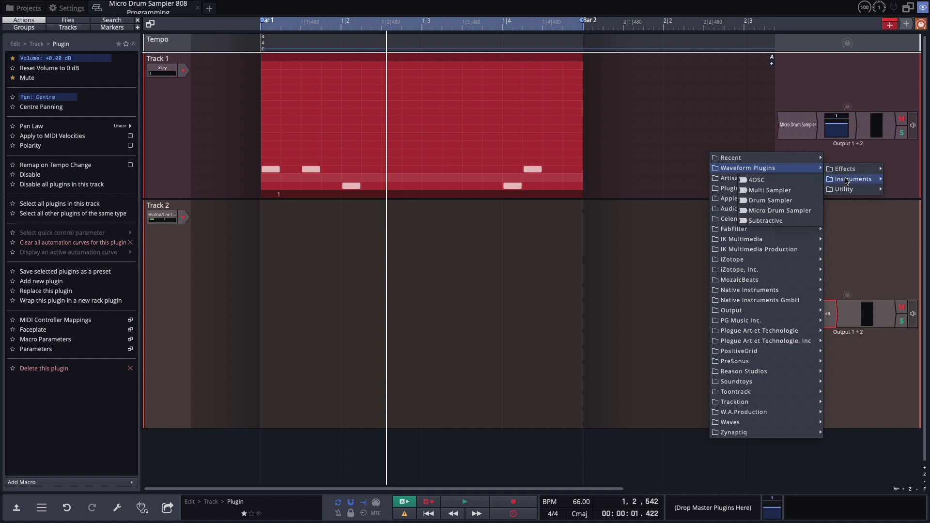
mouse_move(855, 180)
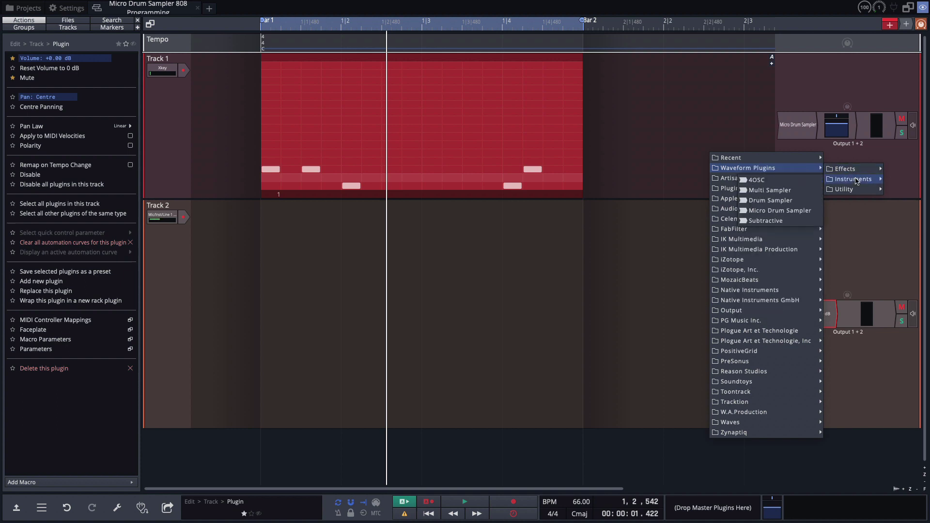
click(788, 212)
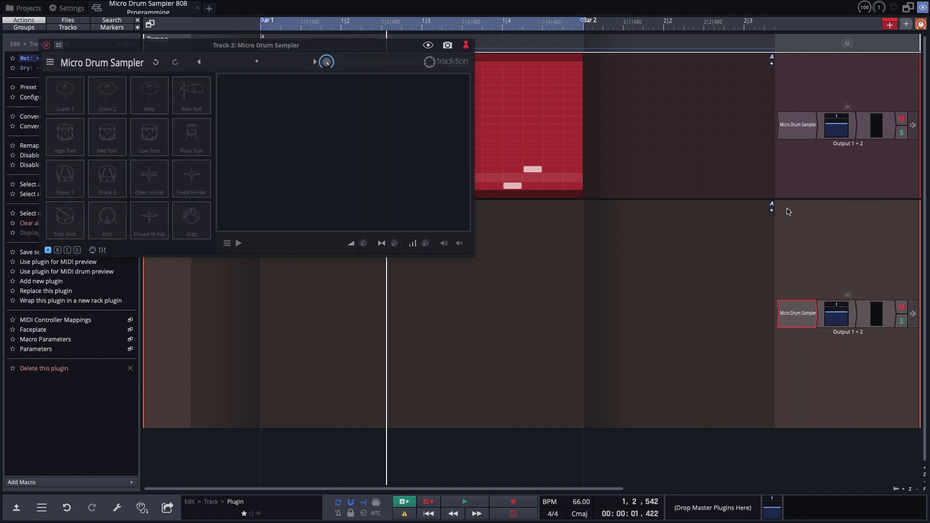
Load the 808 Hats preset, select the Closed Hi-Hat (F#2) pad, and close the sampler window.
click(315, 62)
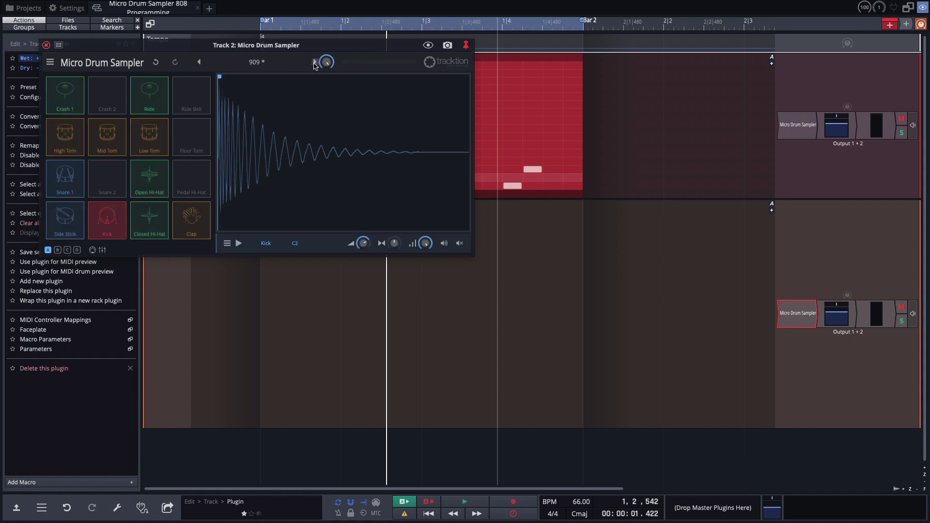
click(152, 232)
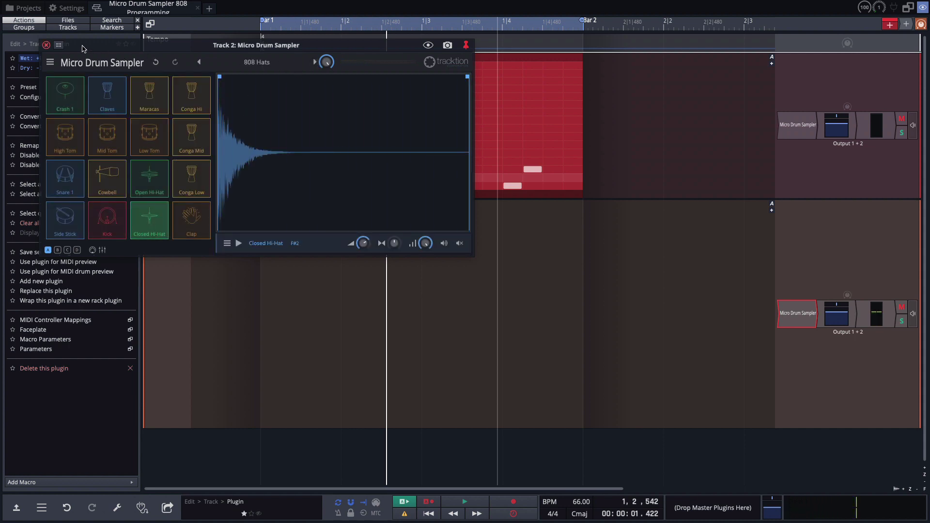
click(46, 45)
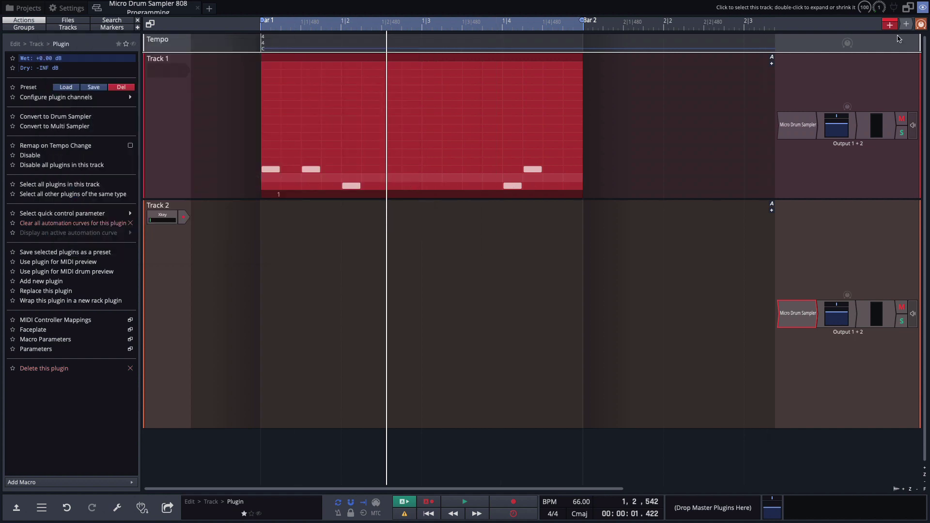
Insert a new one-bar step clip on Track 2 at bar 1 (1.1.000 to 2.1.000).
drag(890, 25, 253, 297)
click(293, 293)
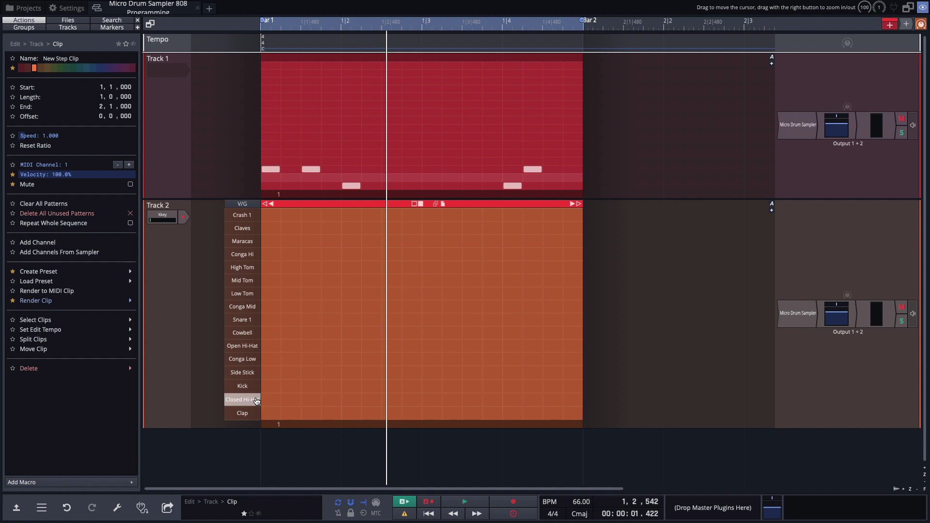
click(257, 400)
click(339, 203)
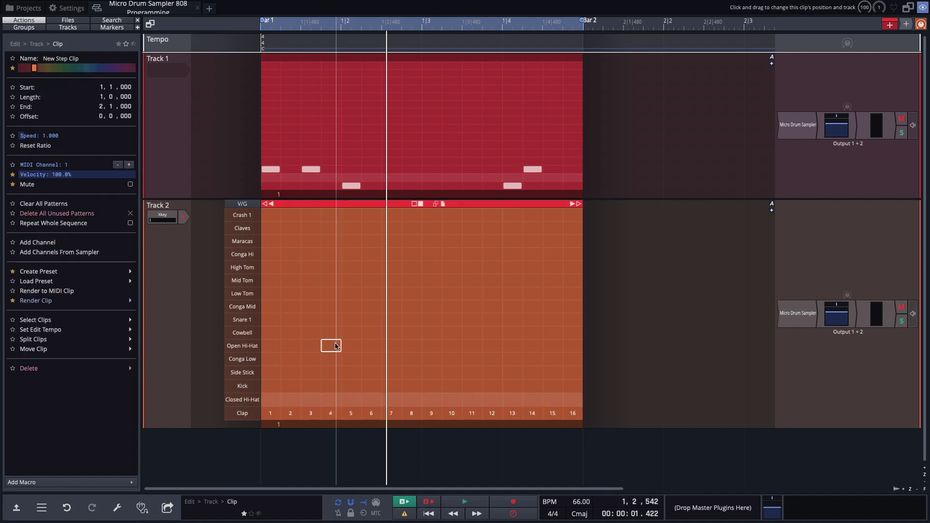
Set Track 2's step pattern to 1/8-beat steps (32 steps) and shrink Track 1 to give it room.
click(314, 426)
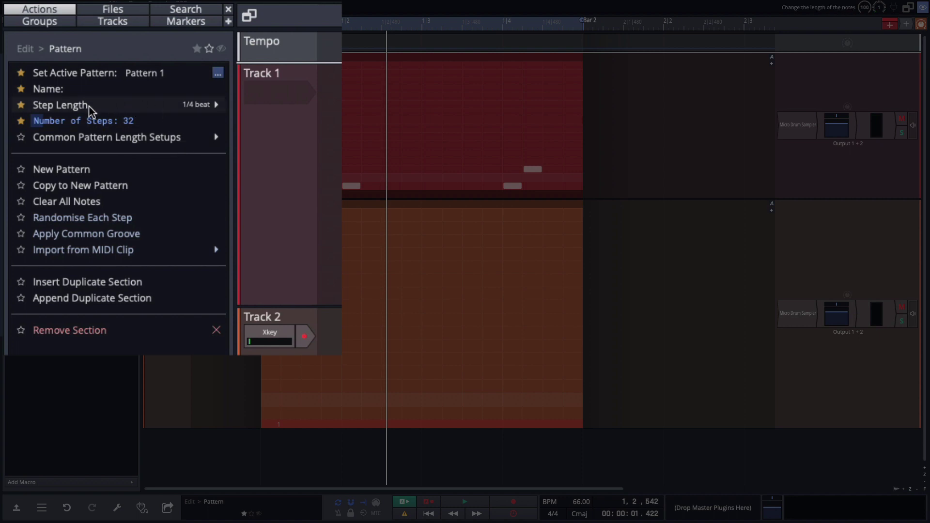
click(212, 108)
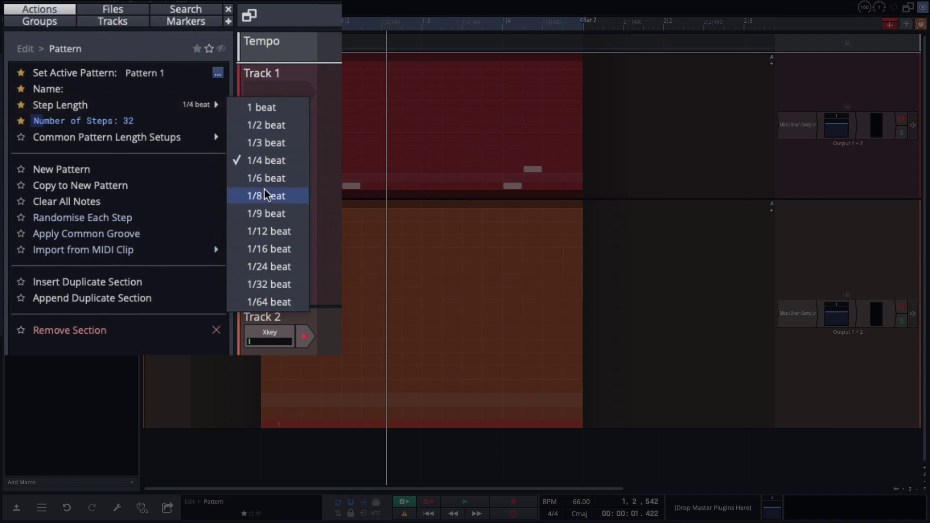
click(267, 195)
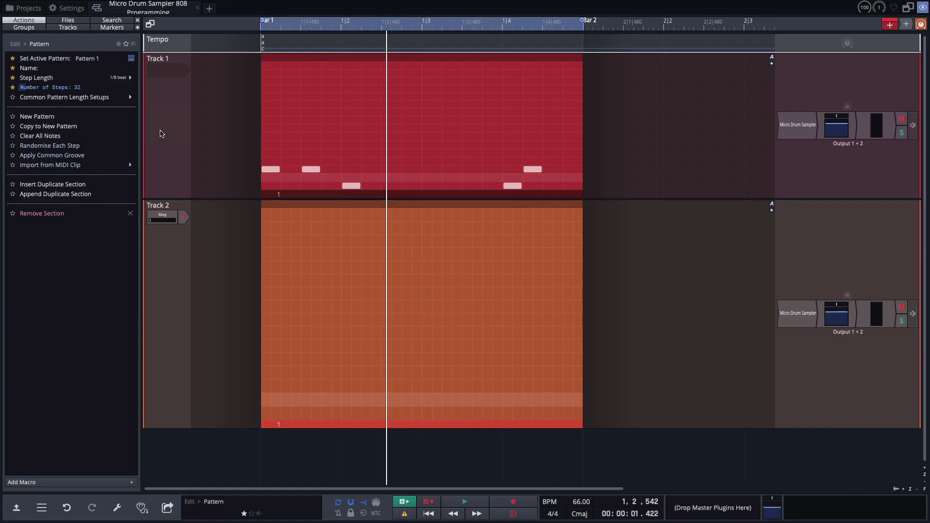
drag(388, 36, 388, 66)
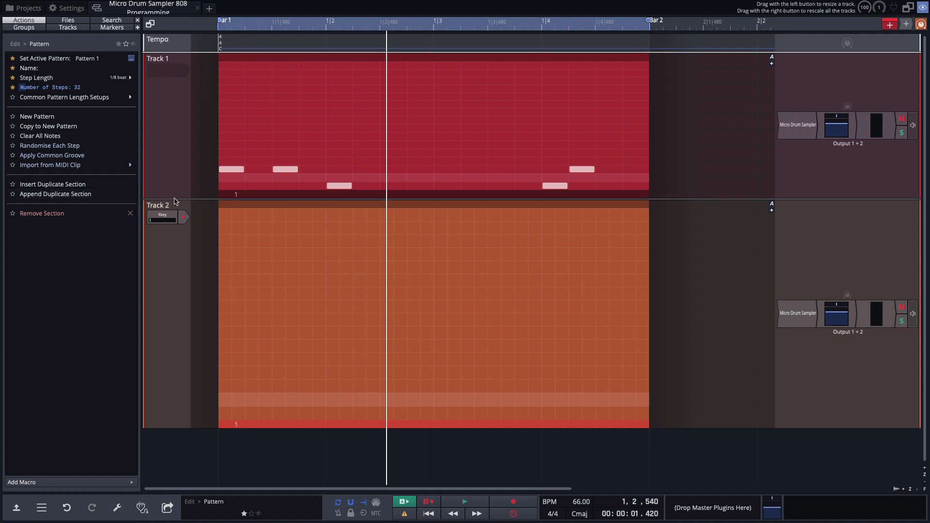
drag(175, 200, 179, 158)
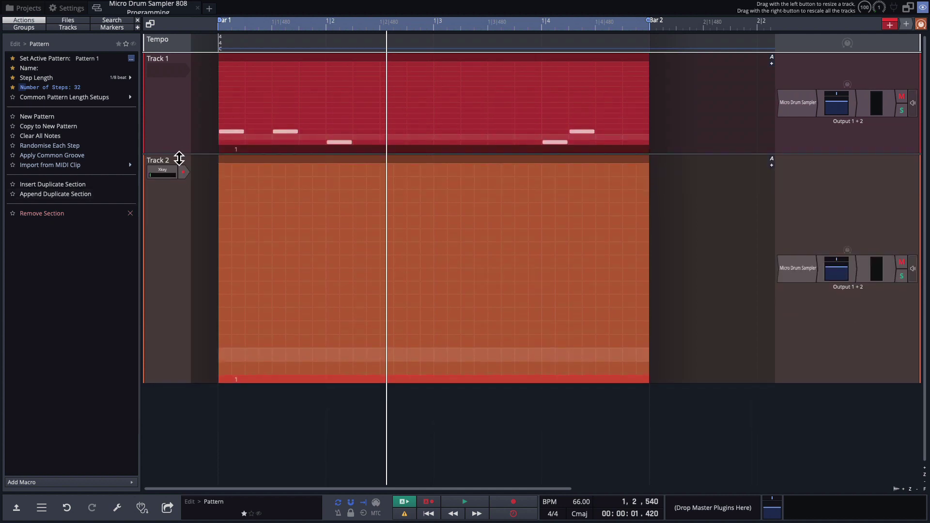
Fill the Closed Hi-Hat row with a hit on every second step and audition the beat.
mouse_move(239, 357)
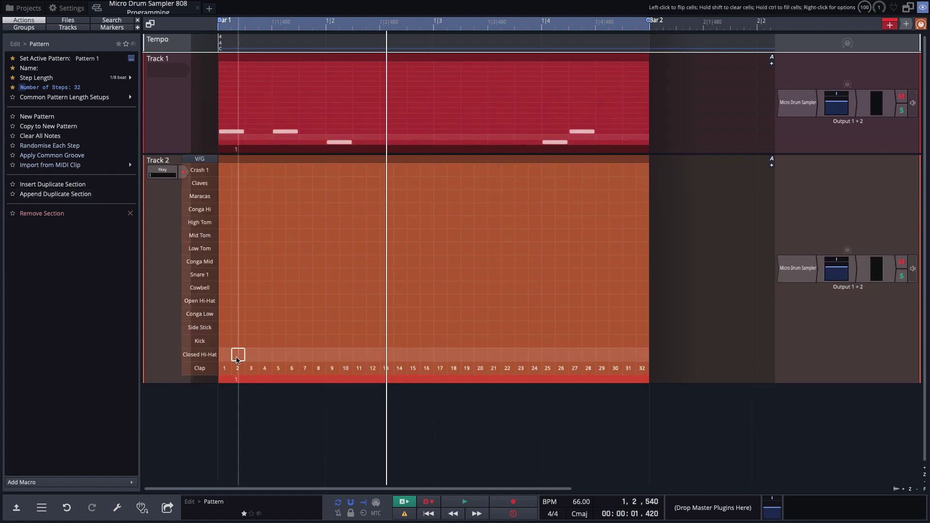
click(211, 360)
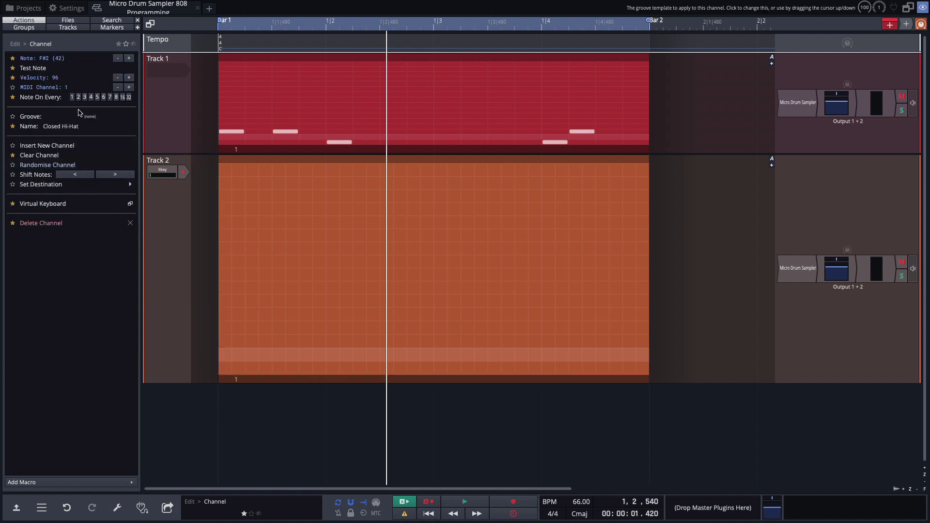
click(79, 98)
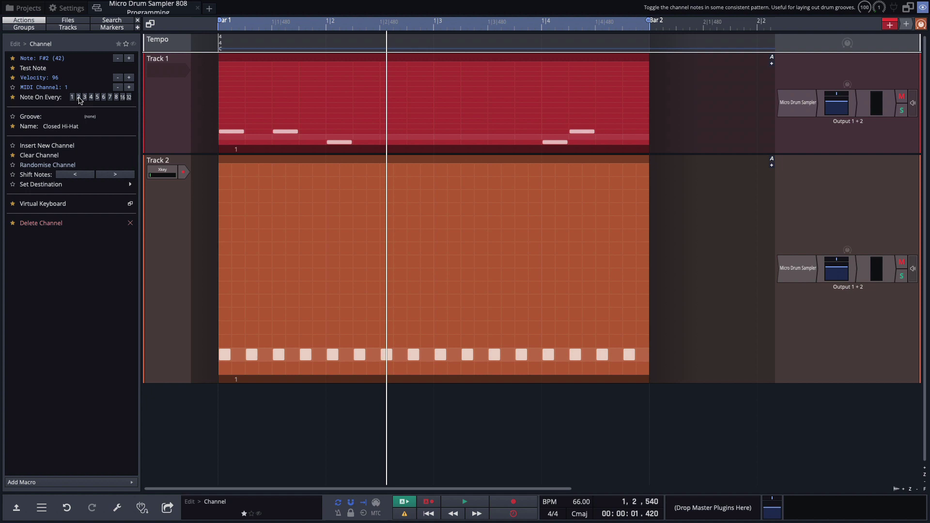
key(space)
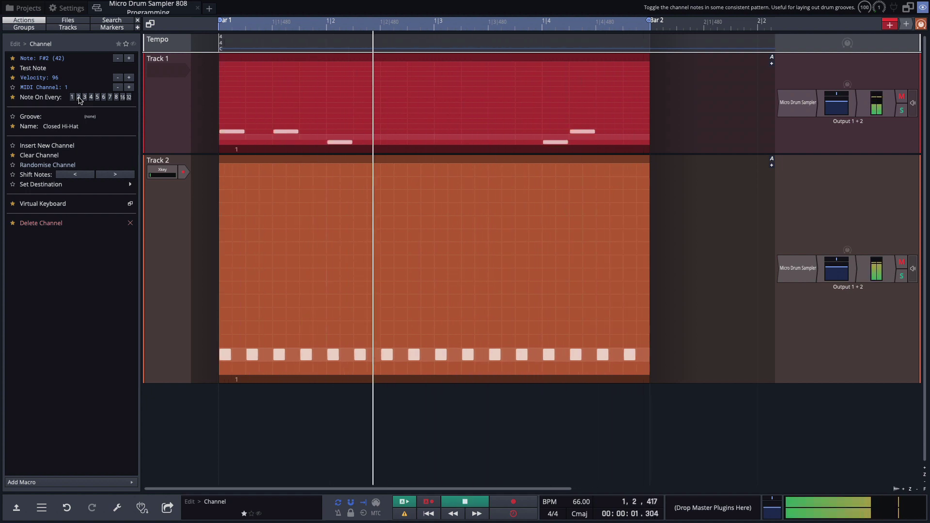
key(space)
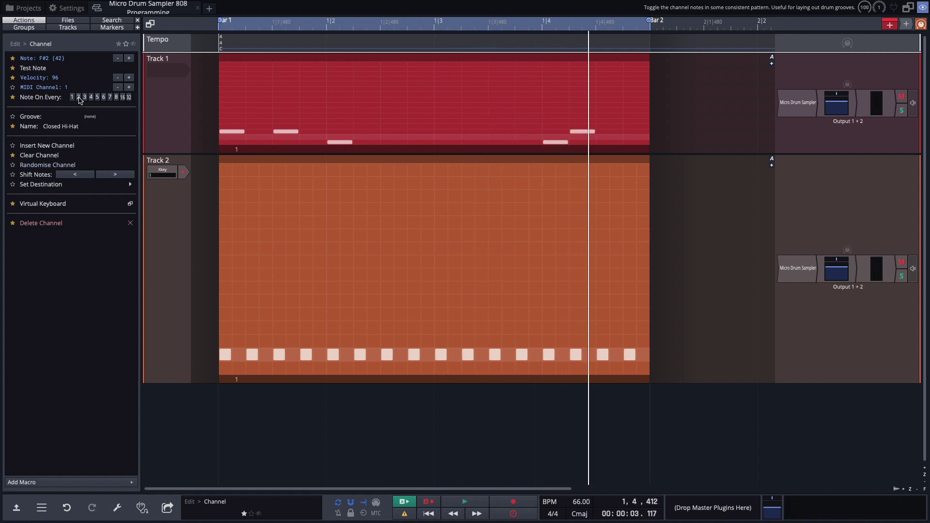
key(space)
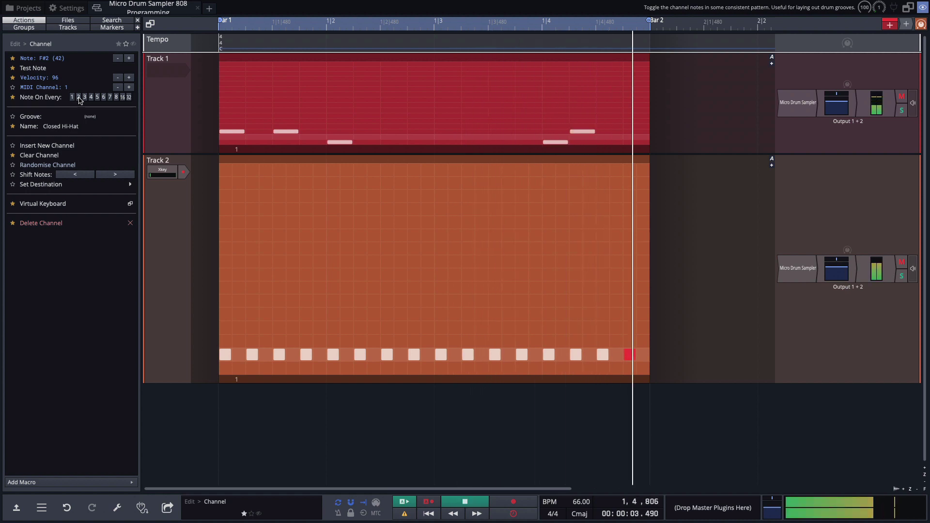
While looping, add hi-hat hits on steps 10, 16 and 24 and remove those on steps 9 and 11.
click(438, 230)
click(533, 357)
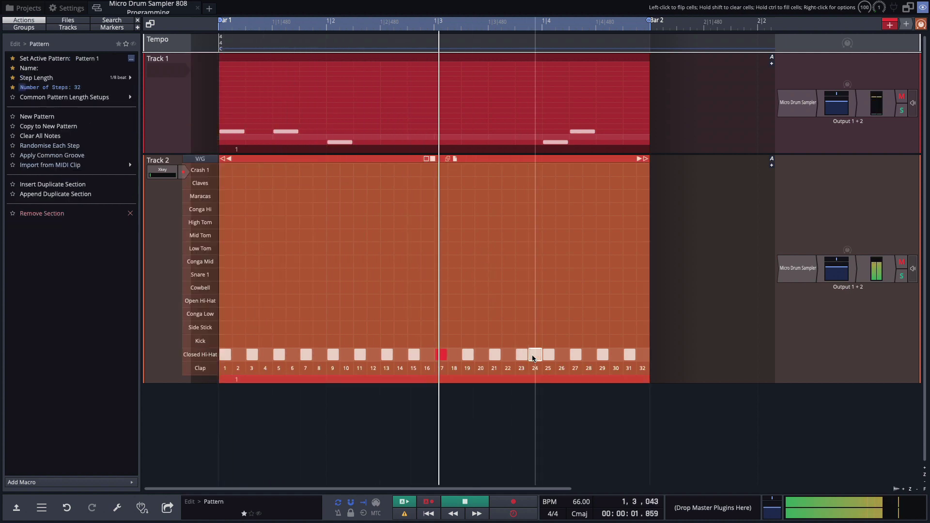
click(265, 355)
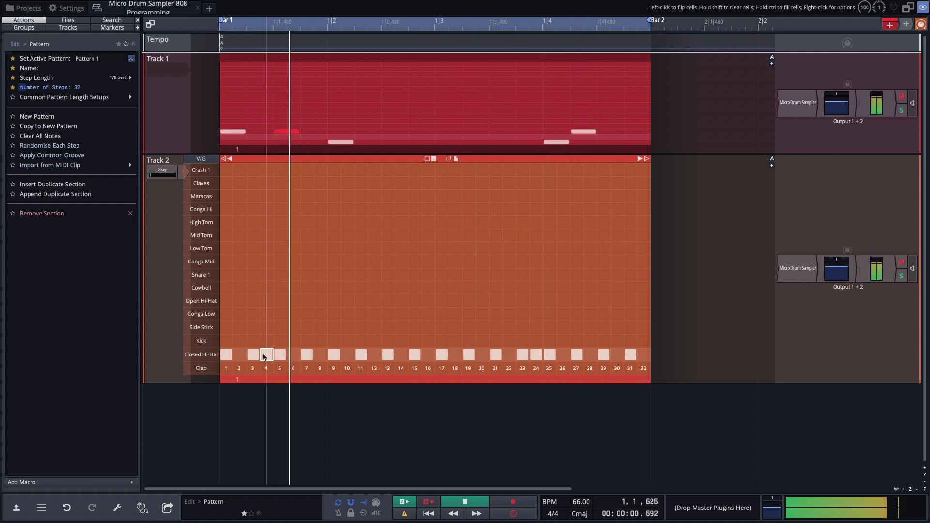
click(265, 355)
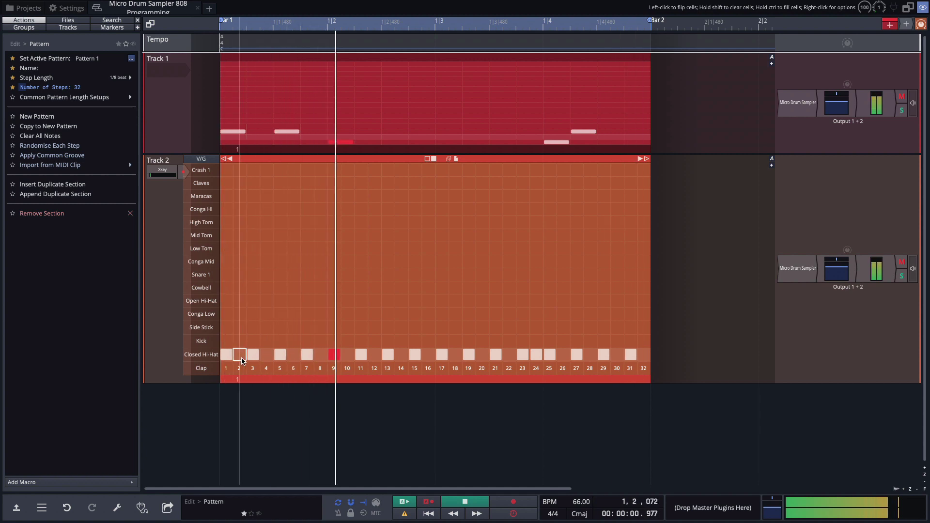
click(321, 355)
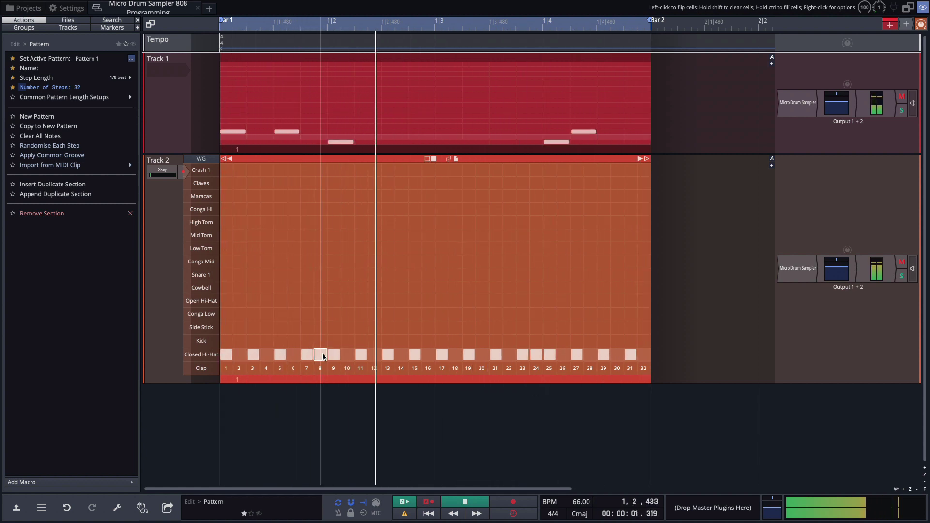
click(347, 355)
click(320, 355)
click(334, 355)
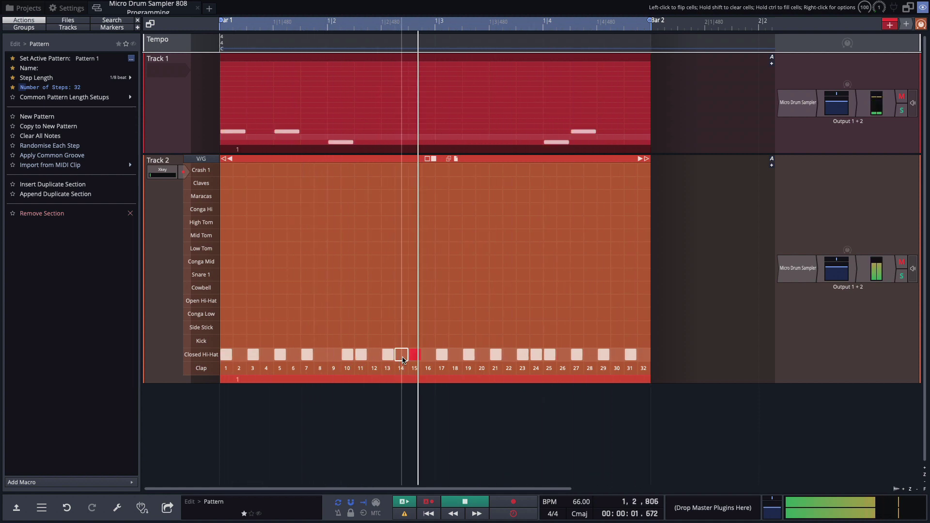
click(425, 357)
click(361, 355)
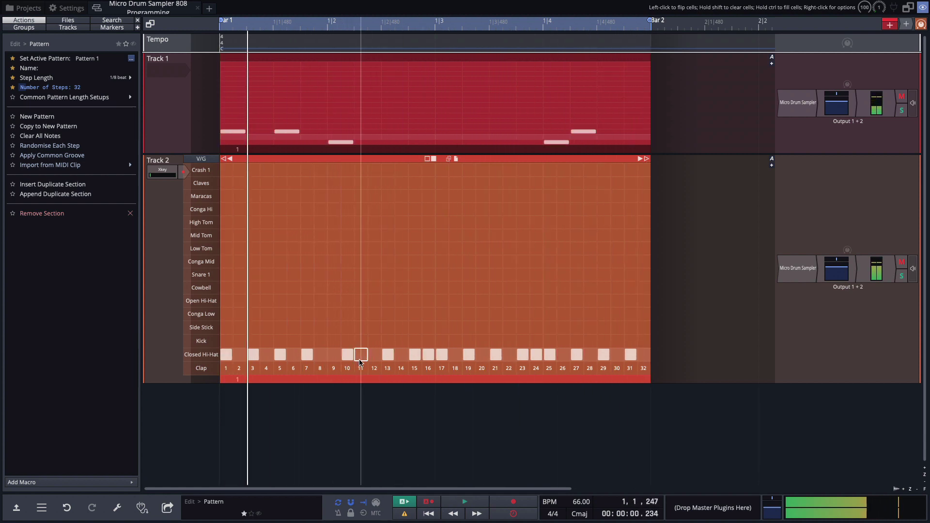
Delete the unused Crash 1, Maracas, Claves and Conga Hi channels from Track 2's step clip.
click(250, 209)
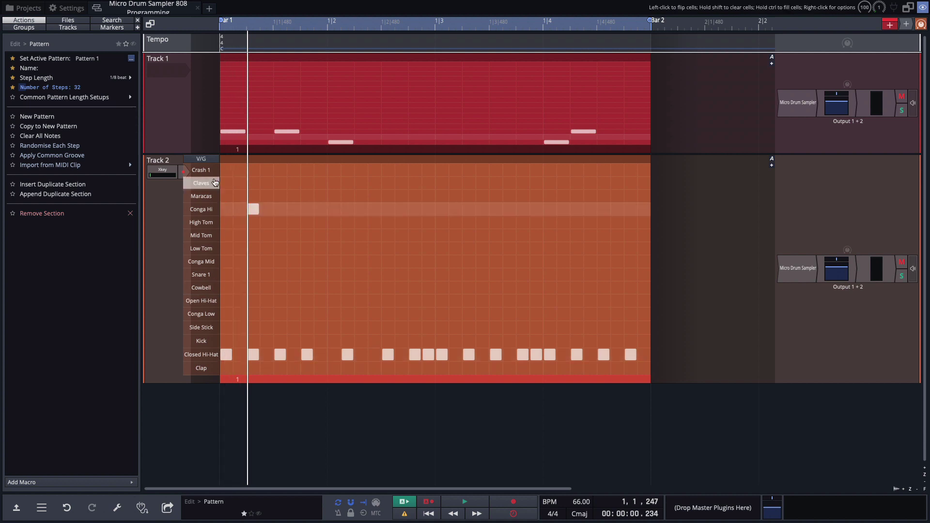
click(203, 171)
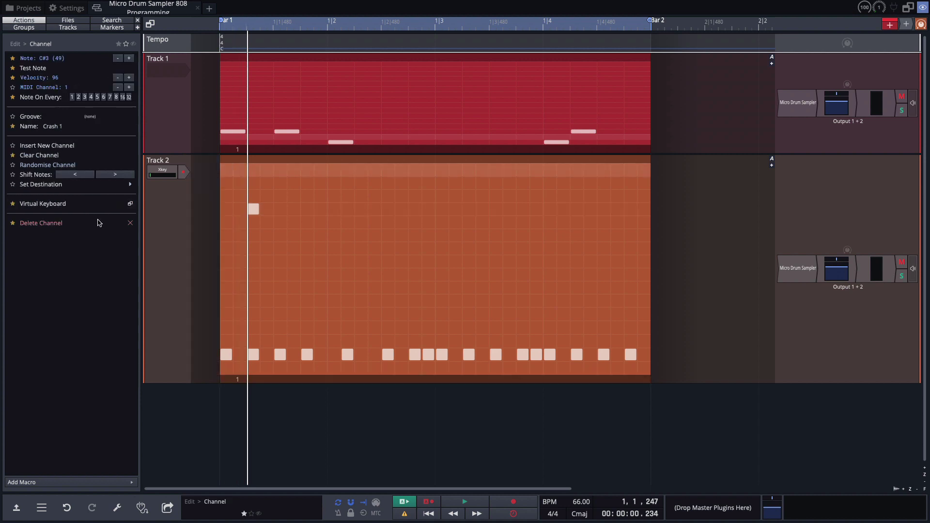
click(68, 224)
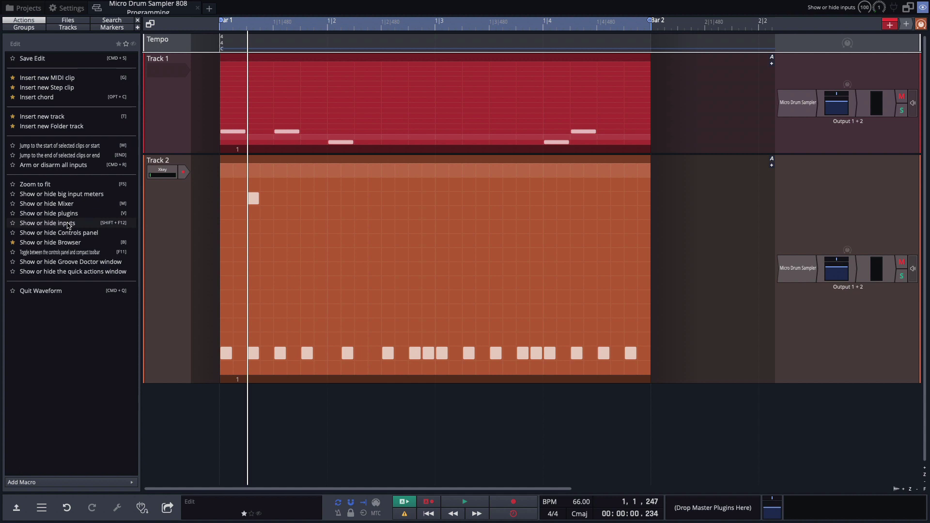
click(210, 185)
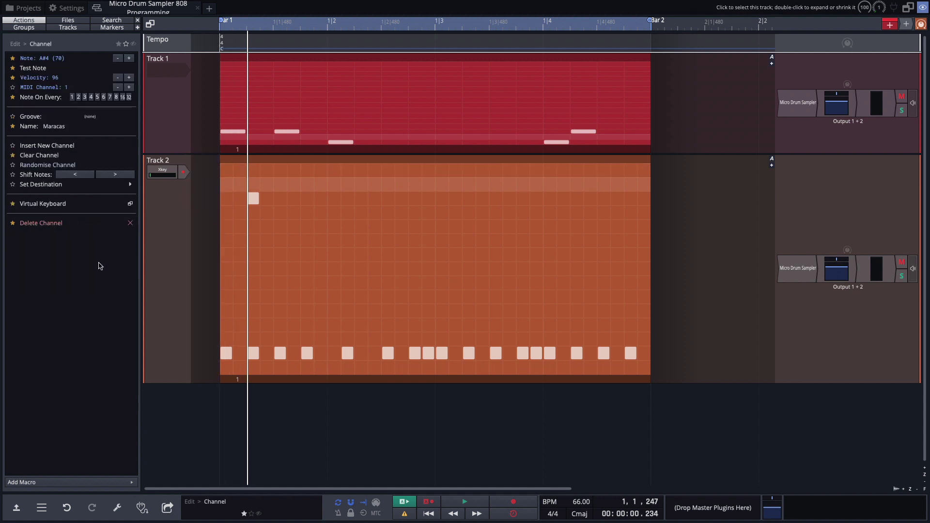
click(58, 224)
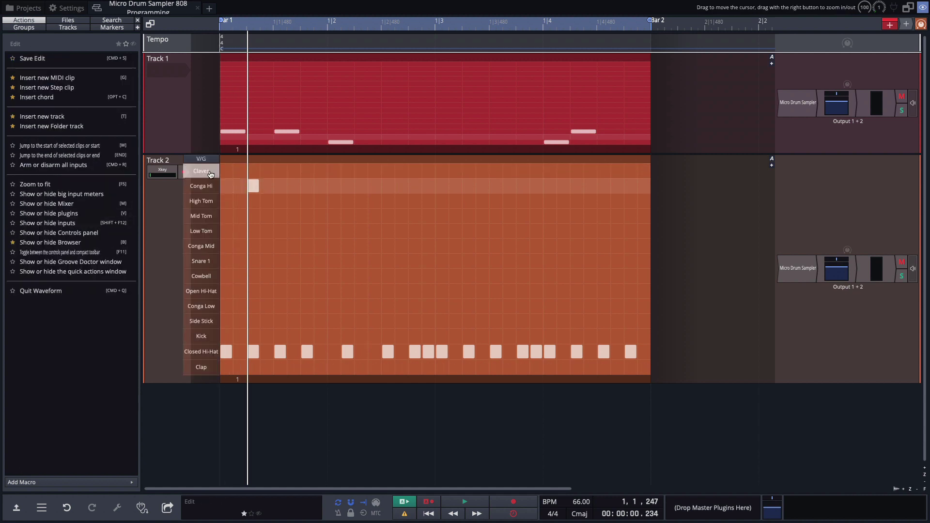
click(204, 171)
click(73, 224)
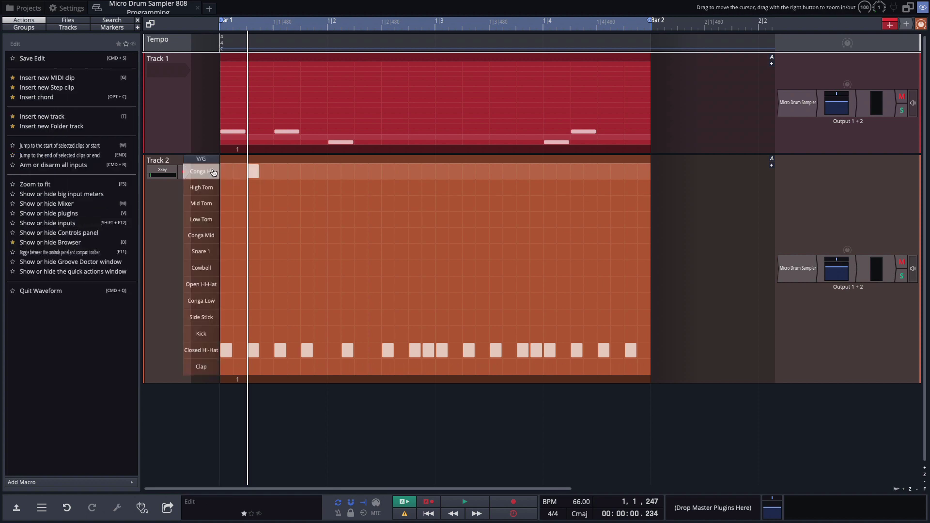
click(212, 173)
click(74, 226)
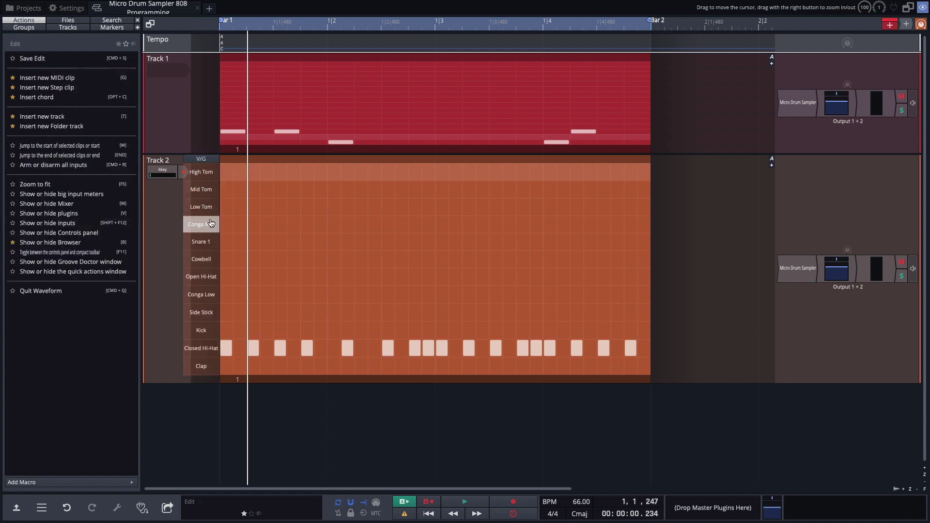
Delete the Conga Mid, Conga Low, Side Stick and Cowbell channels.
key(Delete)
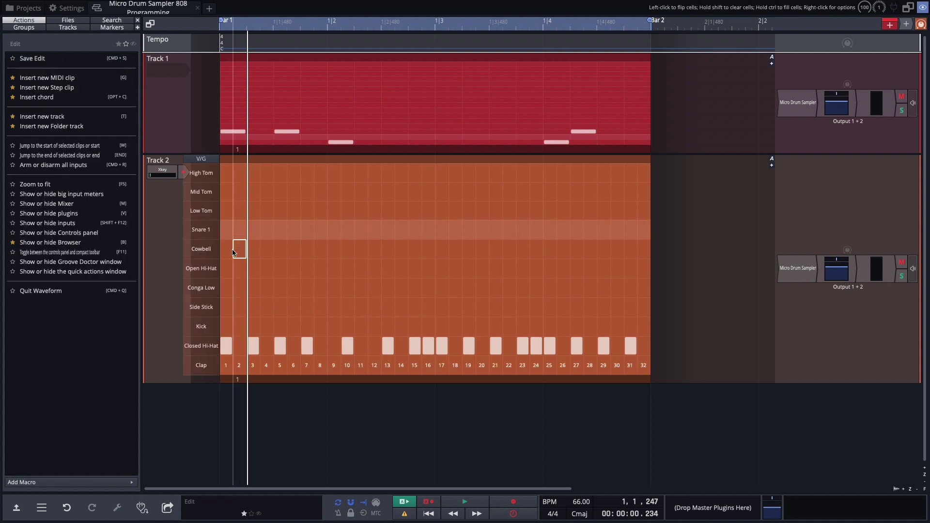
click(208, 290)
click(71, 225)
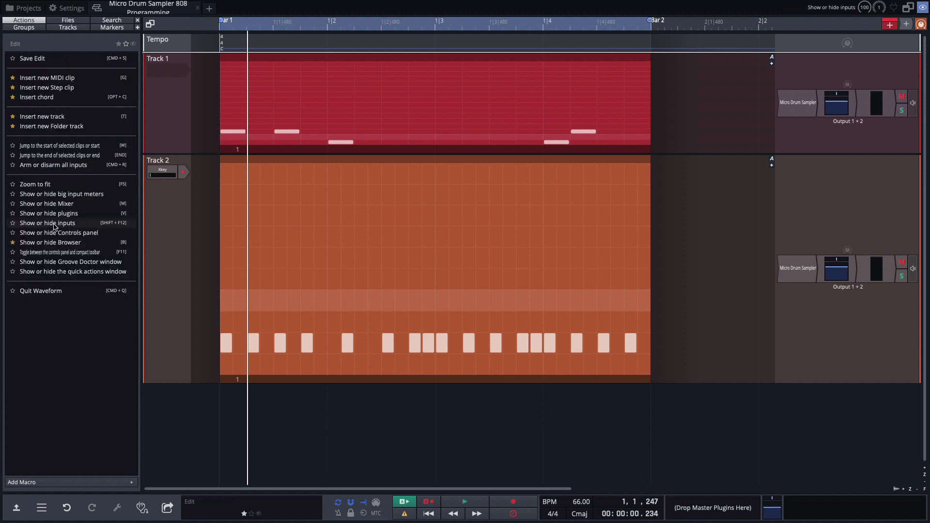
click(209, 306)
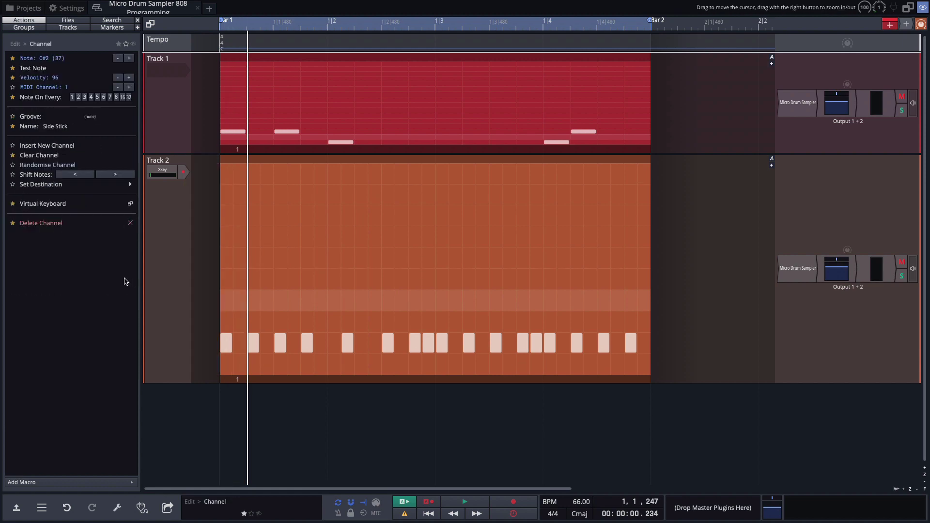
click(51, 223)
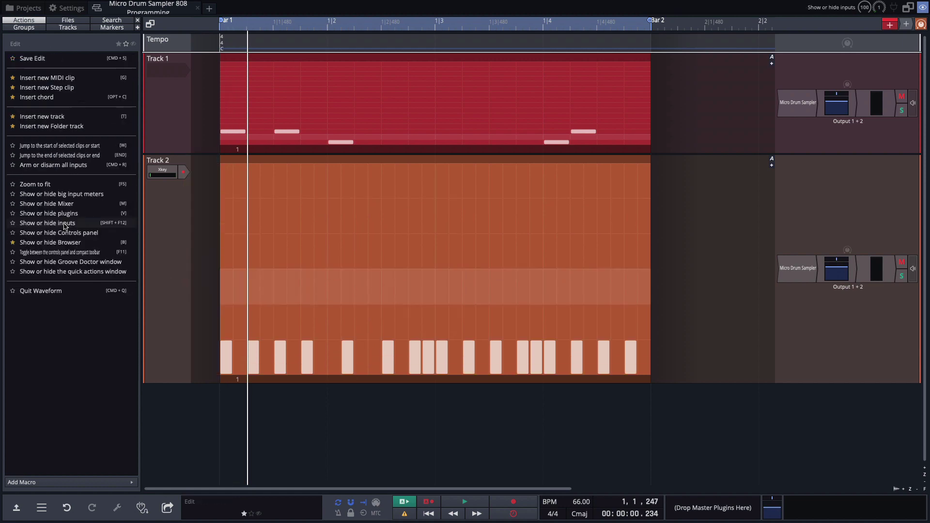
click(212, 295)
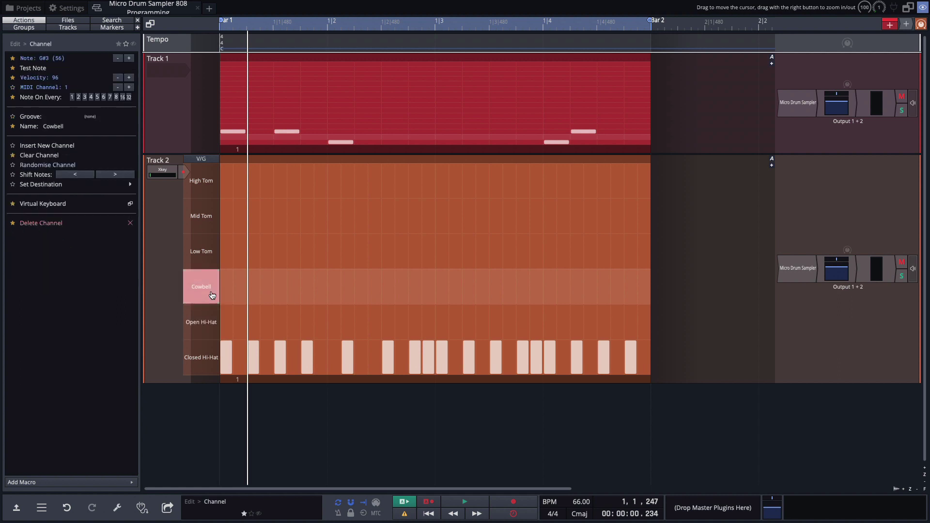
click(51, 223)
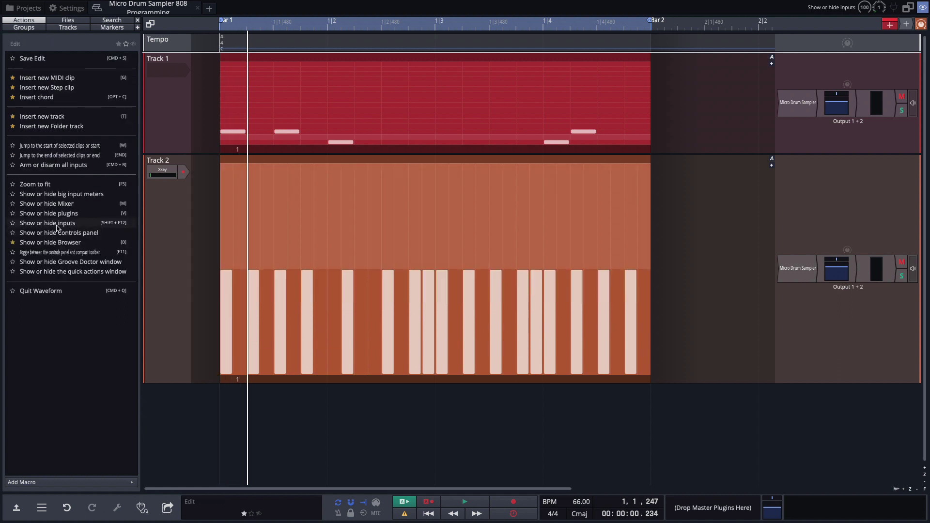
Shrink Track 2, add an Open Hi-Hat at step 17, and put closed hi-hats on every second step.
drag(199, 384, 204, 257)
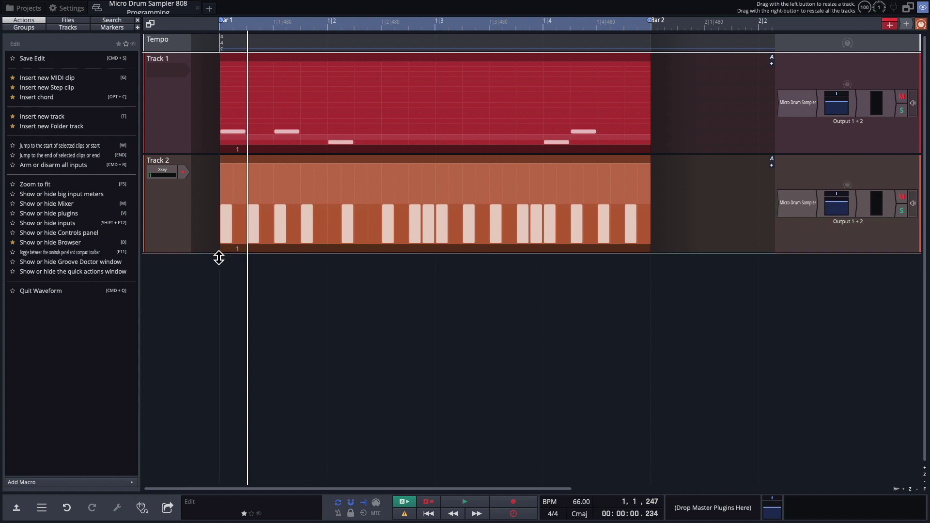
click(439, 180)
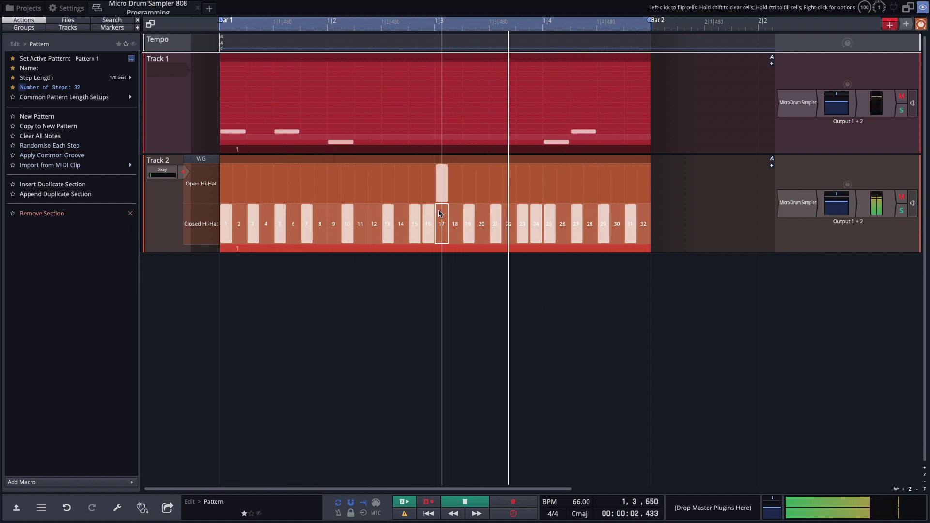
click(201, 223)
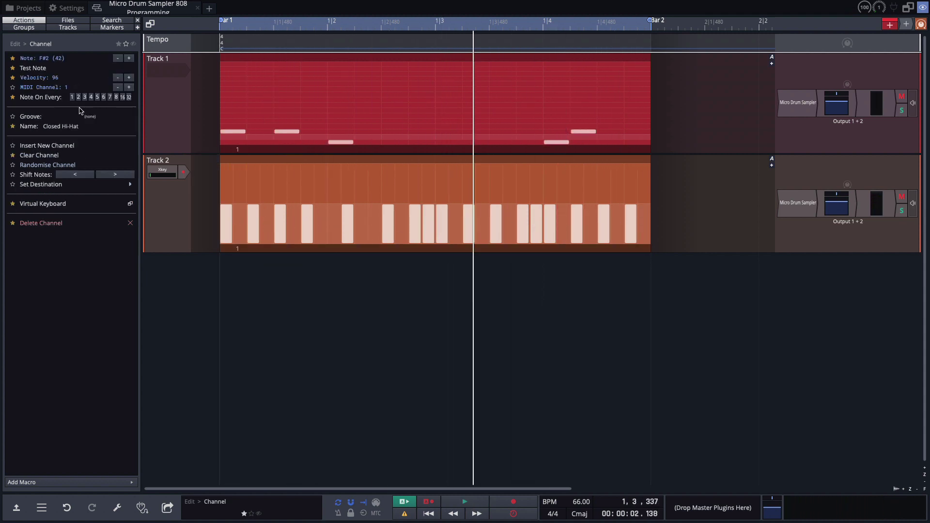
click(79, 98)
During looped playback, add extra closed hi-hat hits at steps 30 and 32.
key(space)
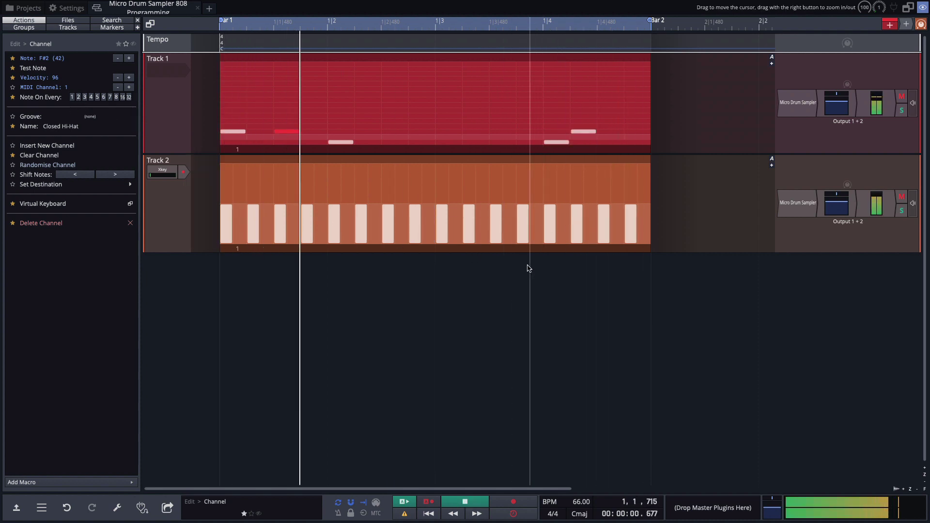
mouse_move(536, 238)
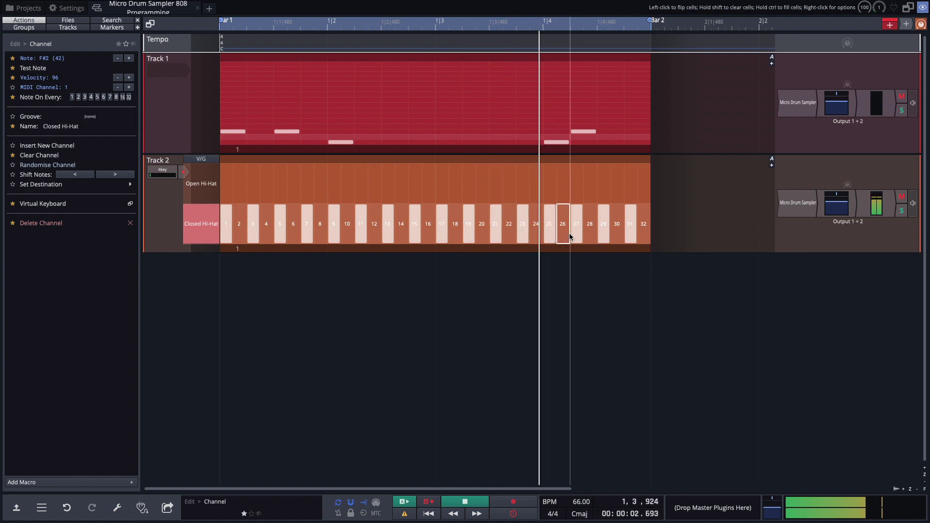
click(618, 237)
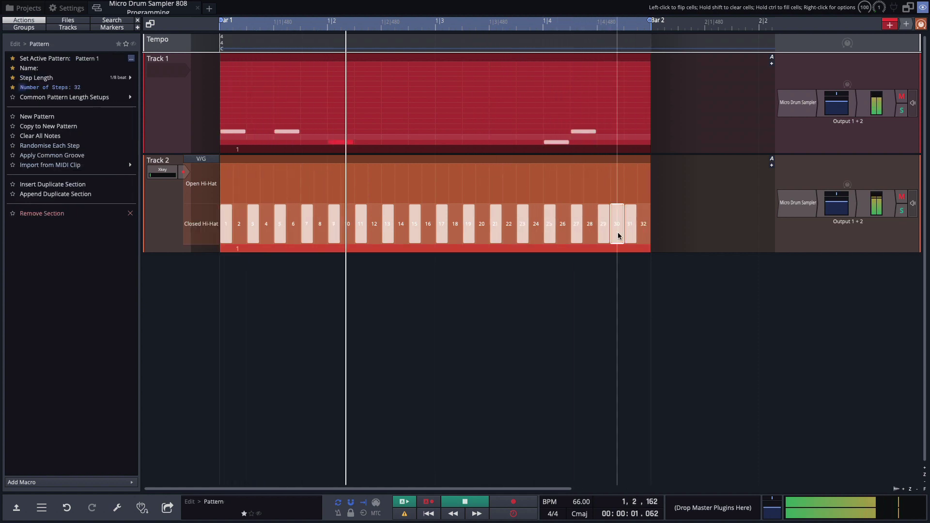
click(644, 236)
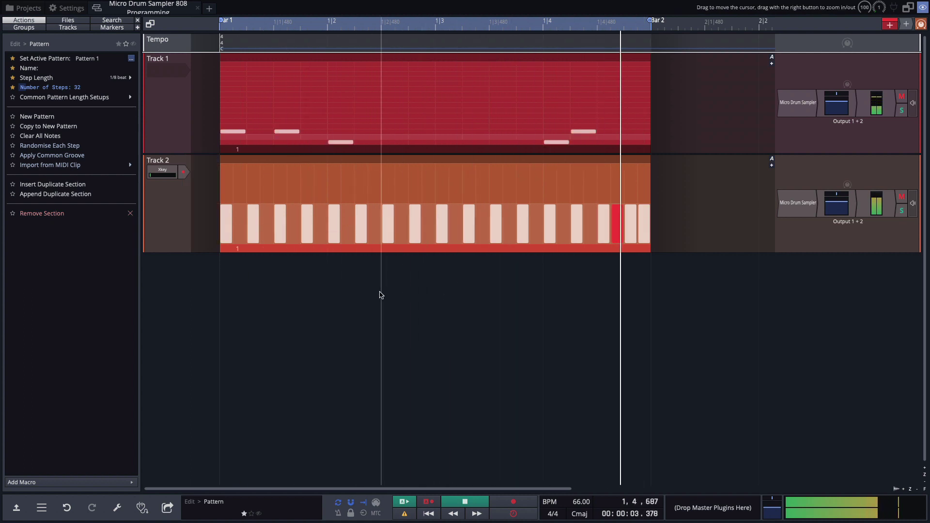
key(space)
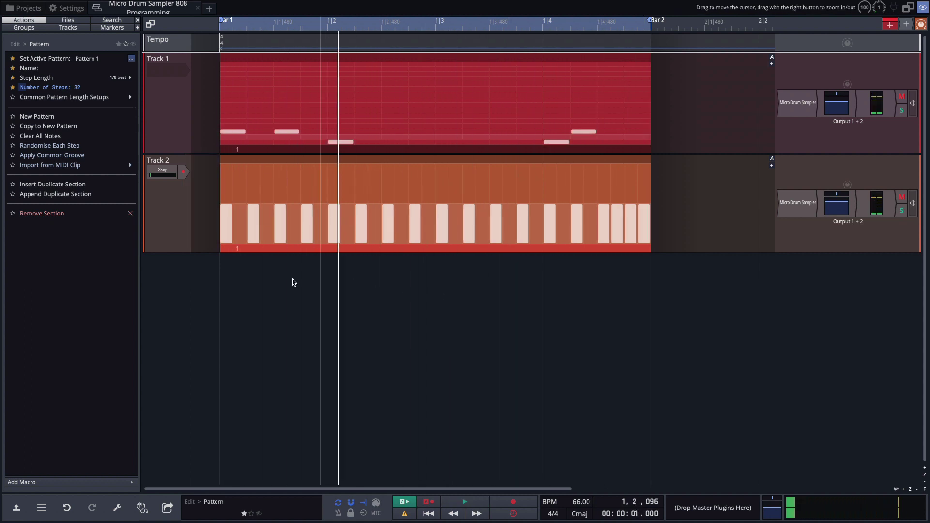
Show the velocity editor on an enlarged Track 2 and ramp up the final stuttered closed hi-hats.
click(201, 160)
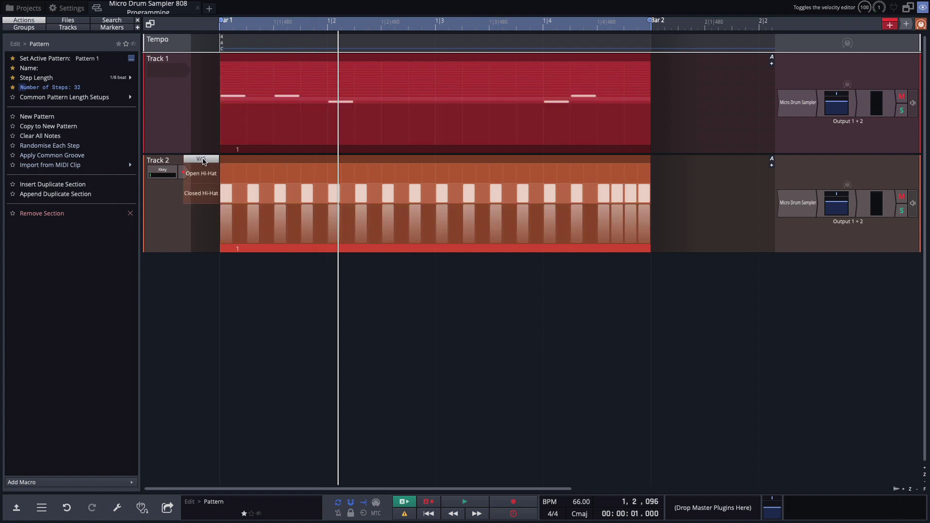
drag(203, 258, 210, 347)
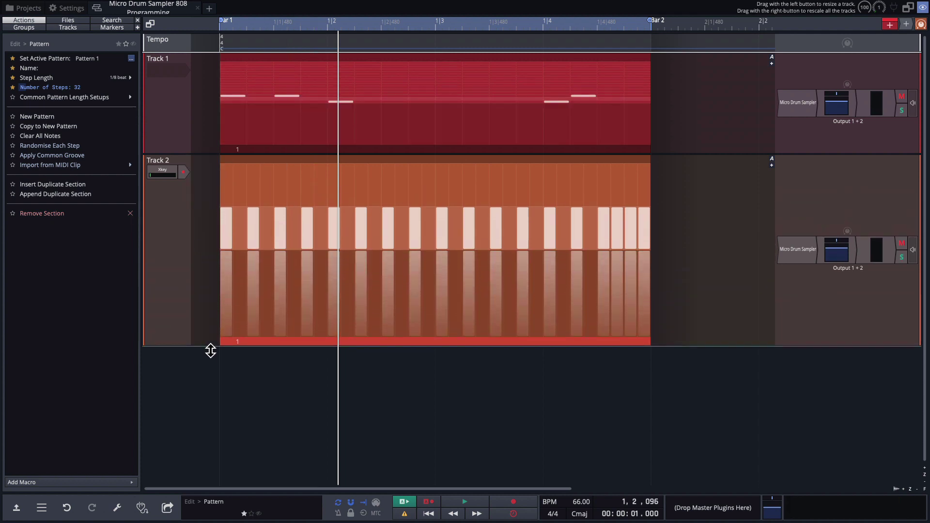
click(201, 227)
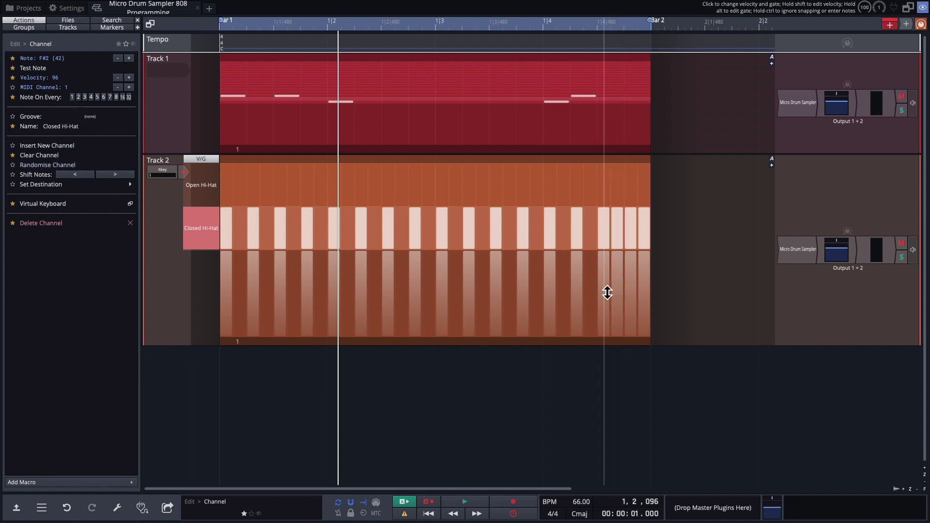
mouse_move(607, 292)
mouse_down()
mouse_move(656, 267)
mouse_move(656, 255)
mouse_move(630, 273)
mouse_up()
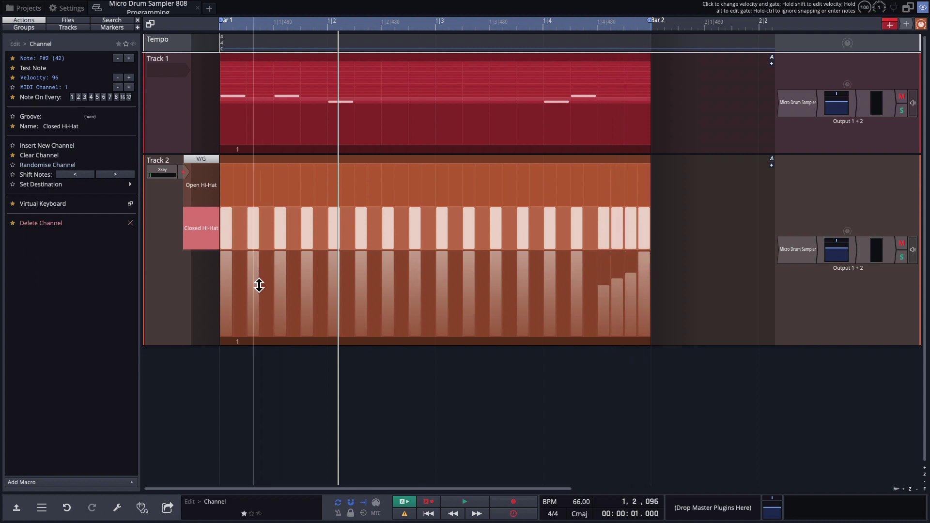
Lower the offbeat closed hi-hat velocities to around 49–57% and play the beat to check.
click(310, 292)
click(361, 293)
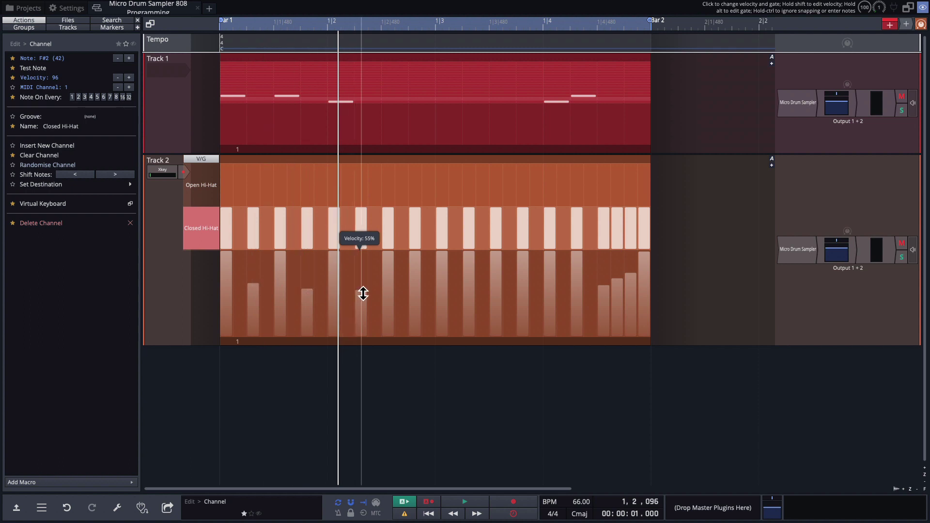
click(415, 293)
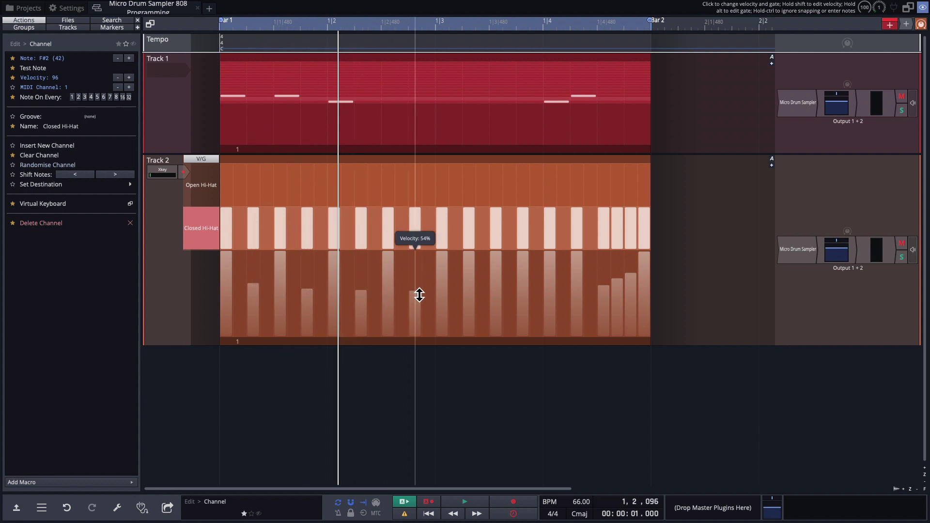
click(469, 294)
click(521, 300)
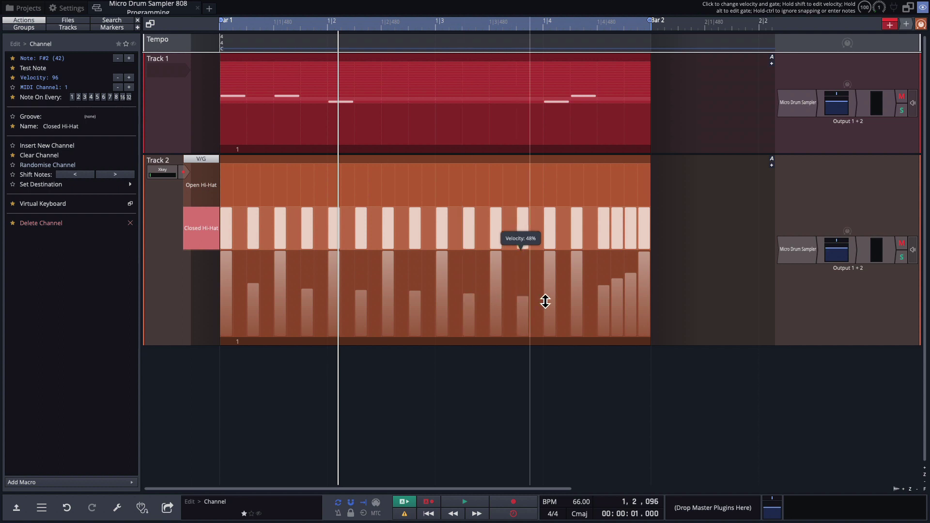
click(582, 299)
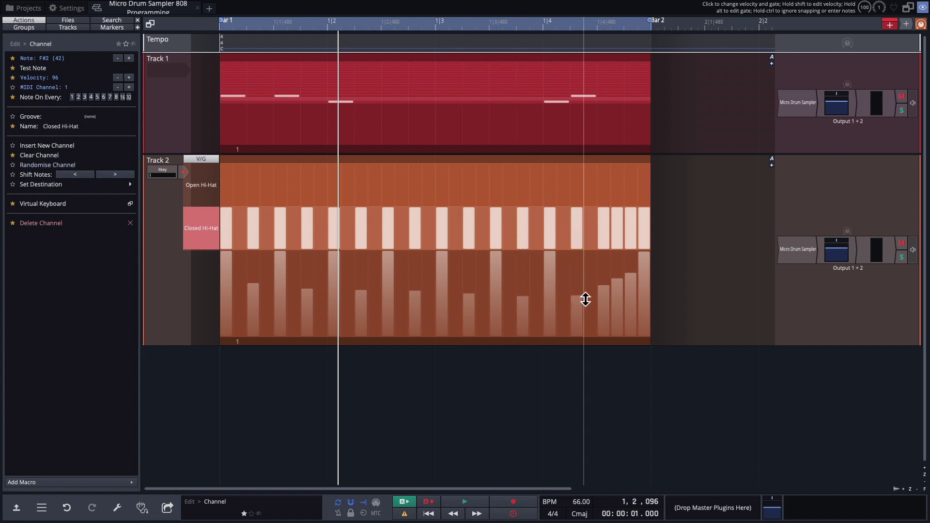
key(space)
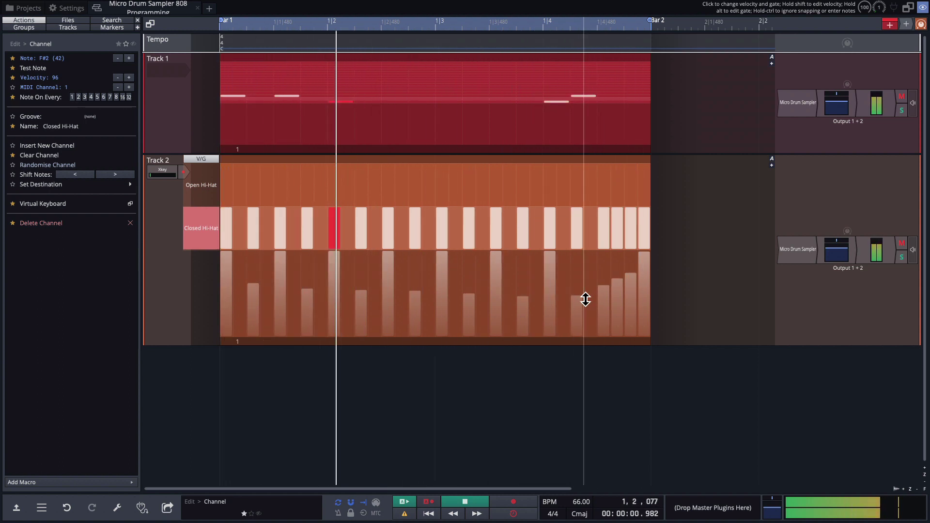
Stop playback, select Track 2's step clip to show its properties, and reduce Track 2's height.
key(space)
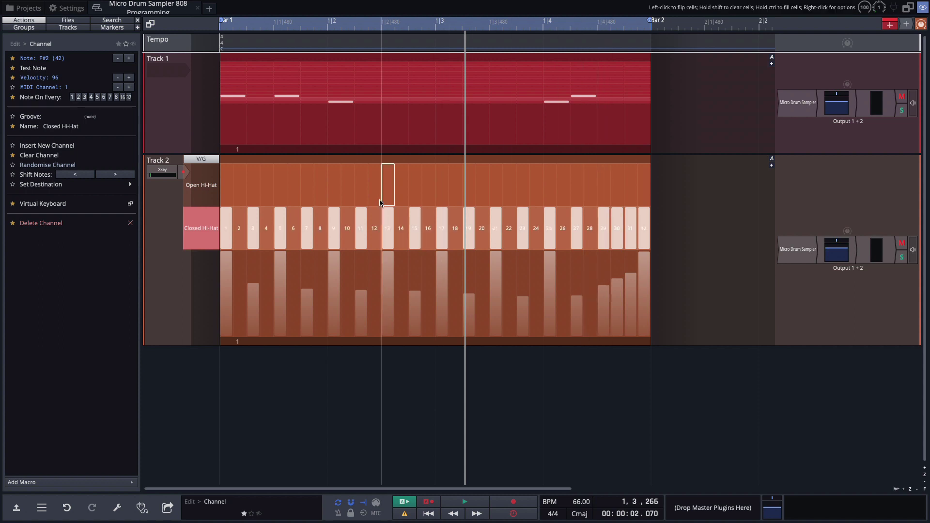
click(360, 160)
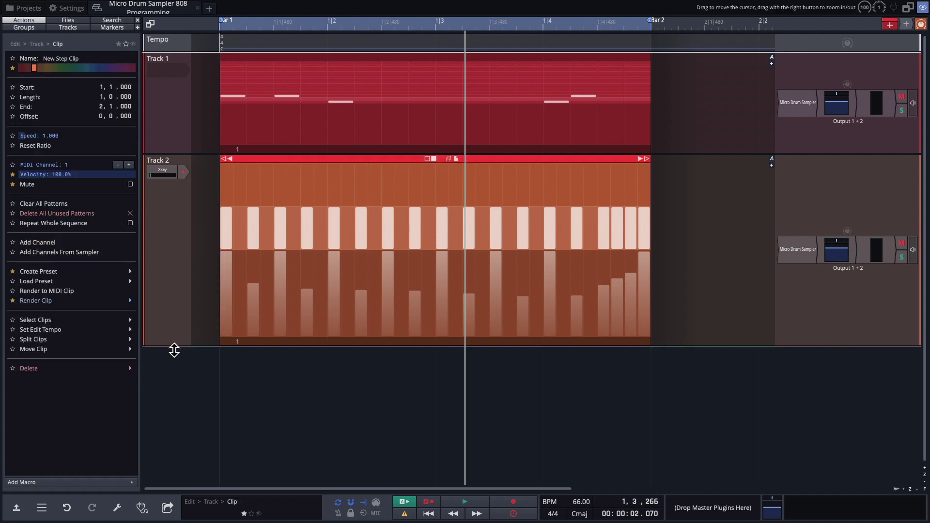
drag(174, 349, 173, 297)
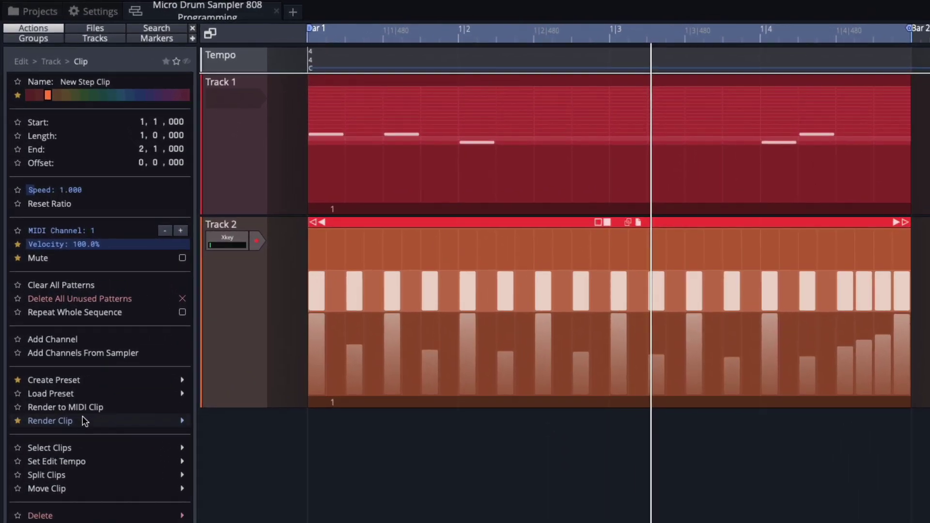
Render Track 2's step clip to MIDI, replacing the original clip.
click(85, 425)
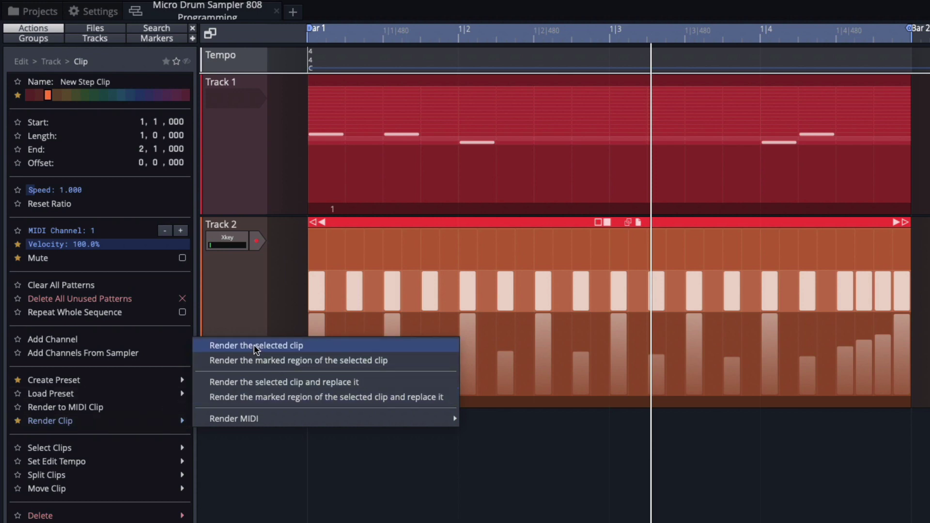
mouse_move(270, 422)
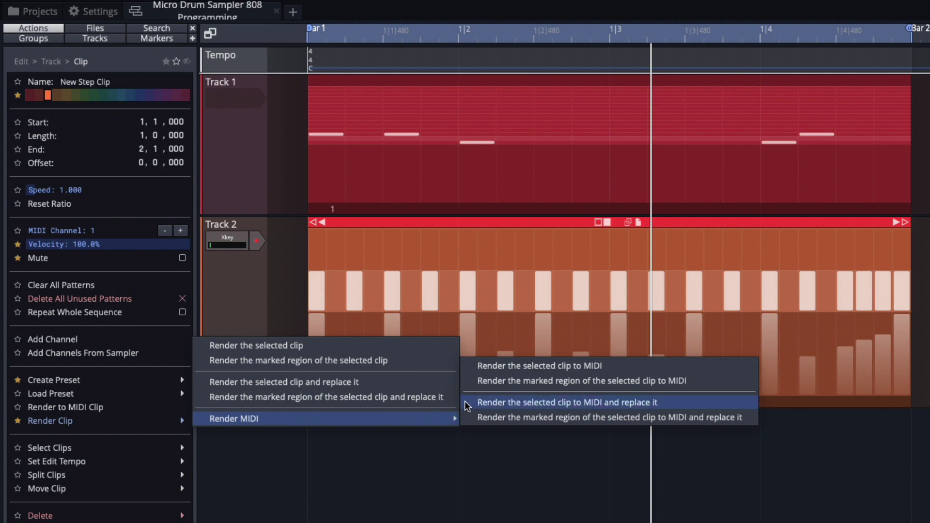
click(490, 403)
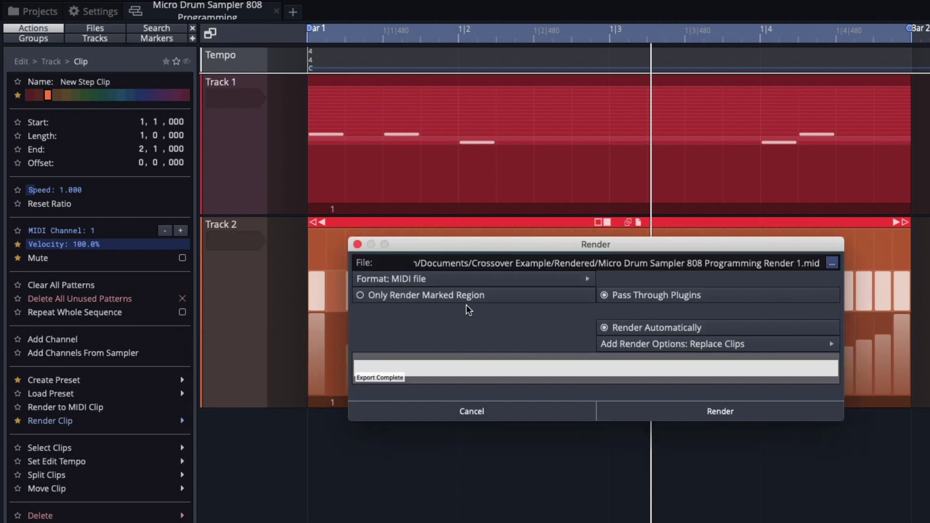
Confirm the render and show the 'Rendered clip' hi-hat notes in the piano roll without the velocity lane.
click(693, 417)
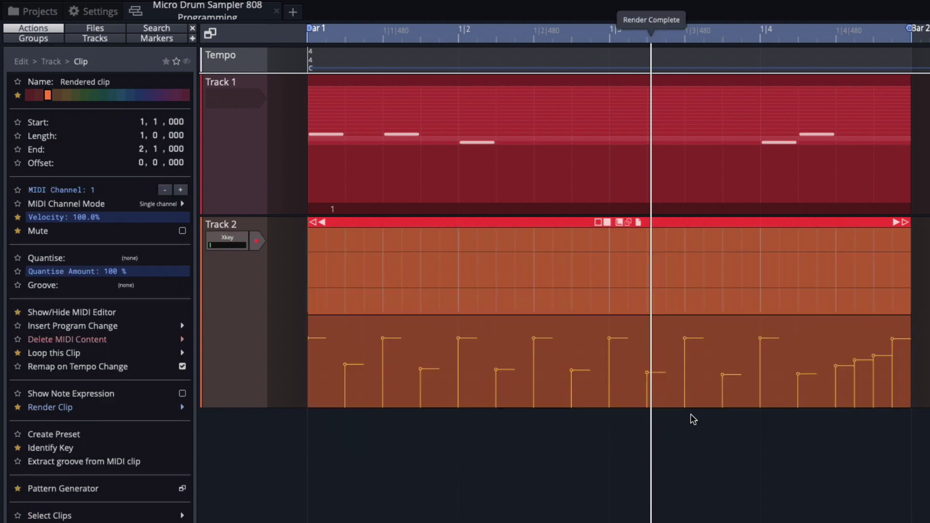
double_click(561, 262)
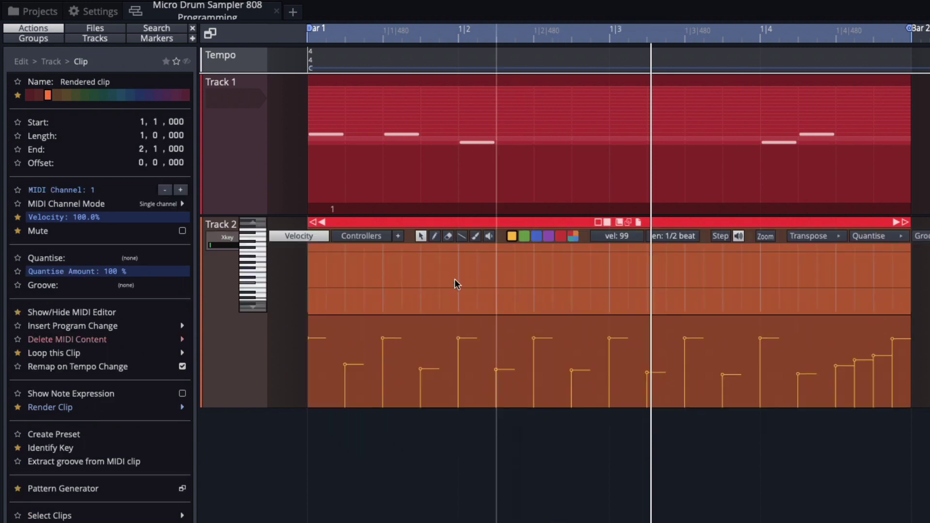
click(310, 239)
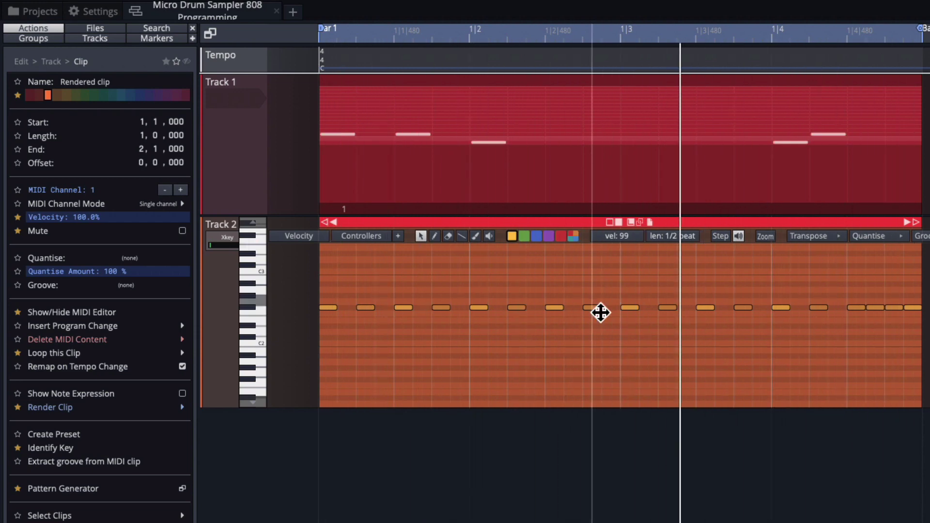
scroll(598, 330, up, 2)
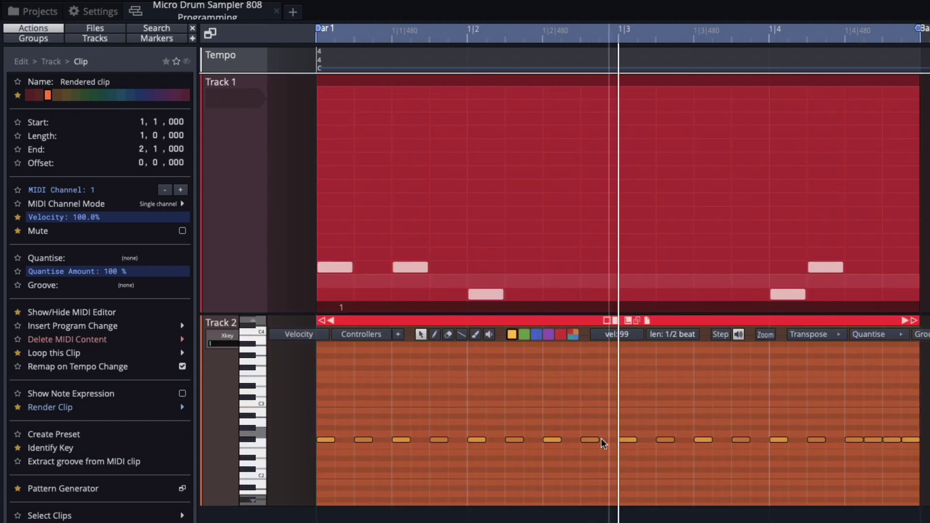
Duplicate the hi-hat note just before beat 3 right after itself and play to check.
click(598, 445)
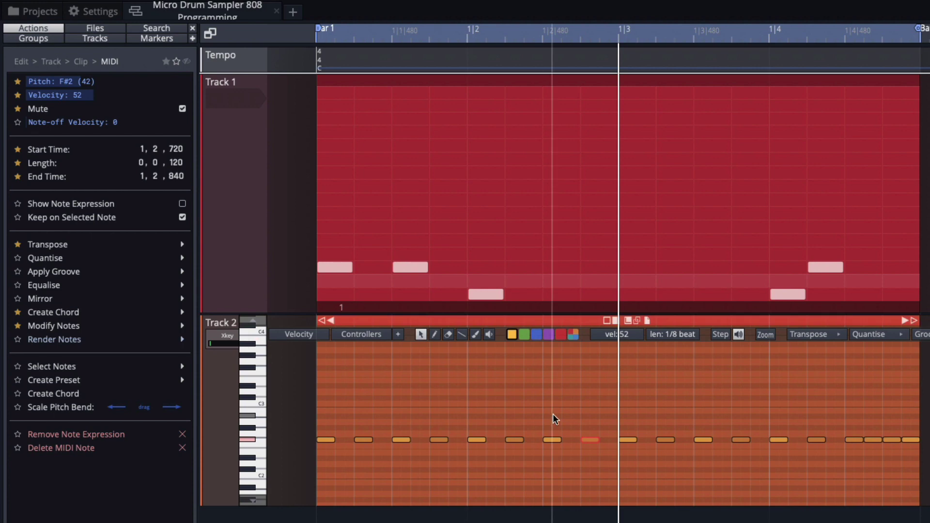
key(ctrl+d)
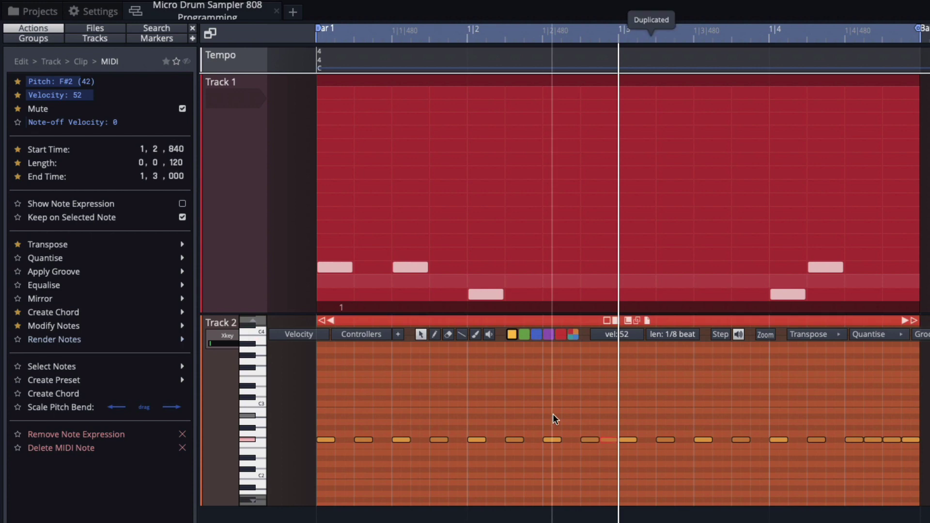
key(space)
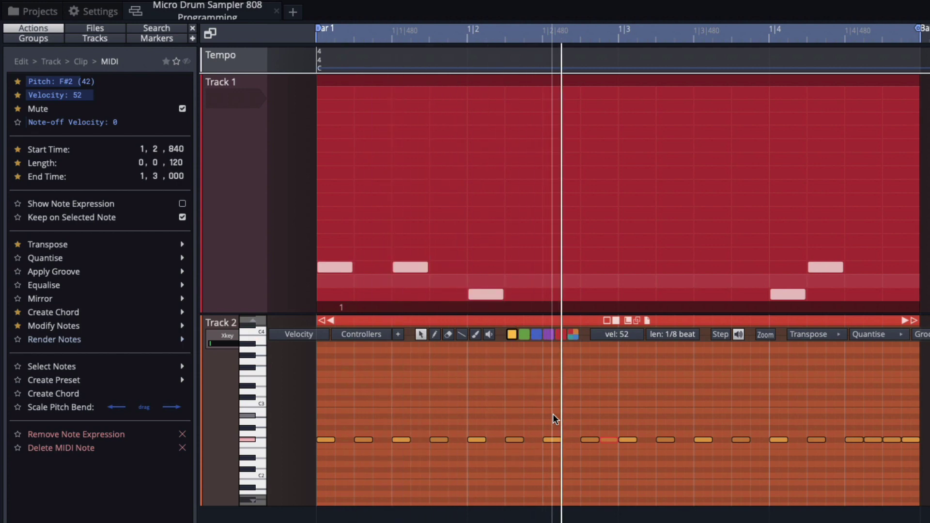
key(space)
Split that hi-hat and the next one into pairs of short hits.
scroll(563, 421, up, 1)
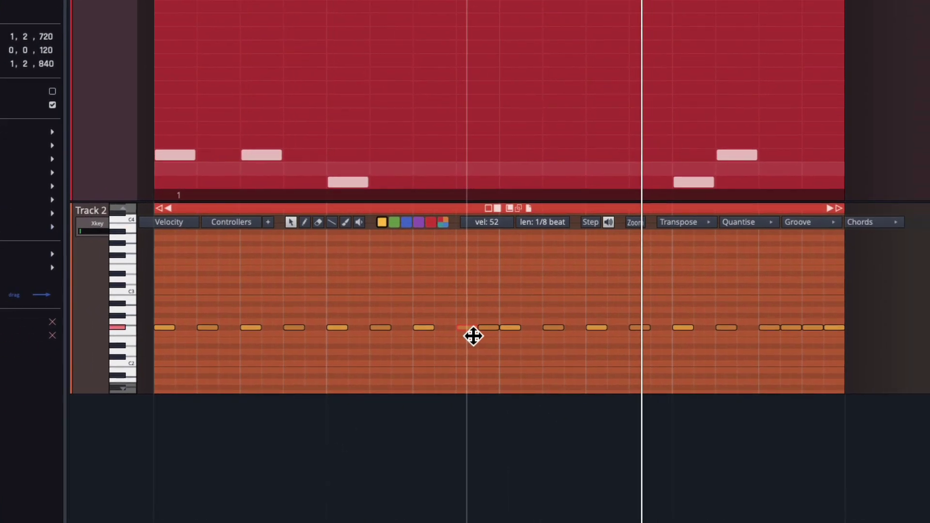
key(super)
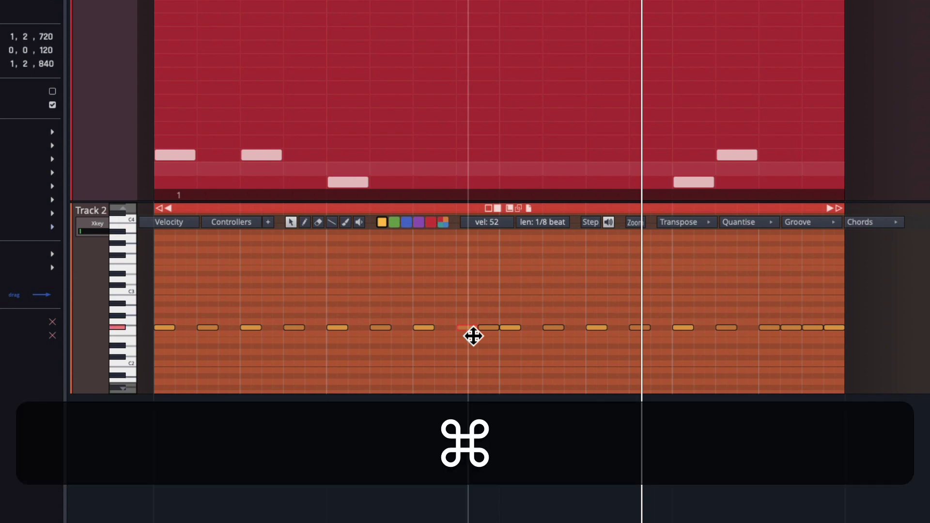
key(super+slash)
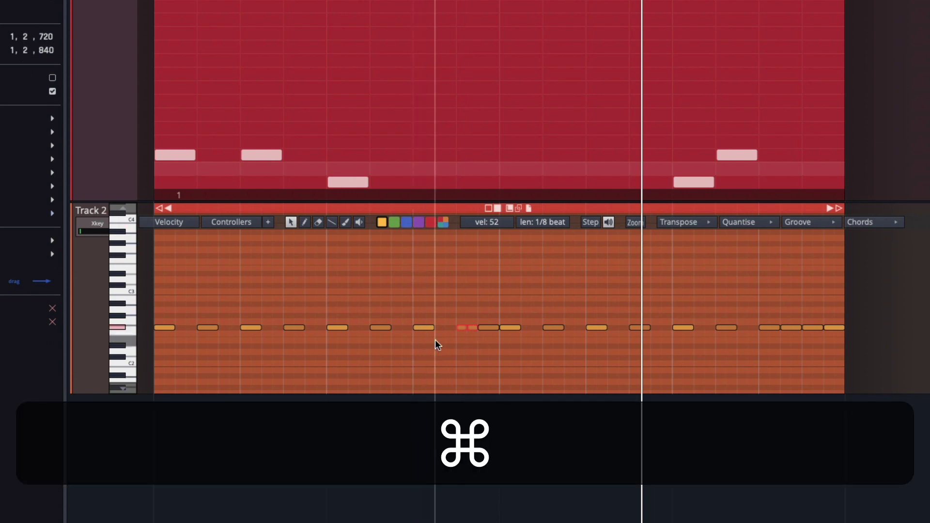
click(490, 328)
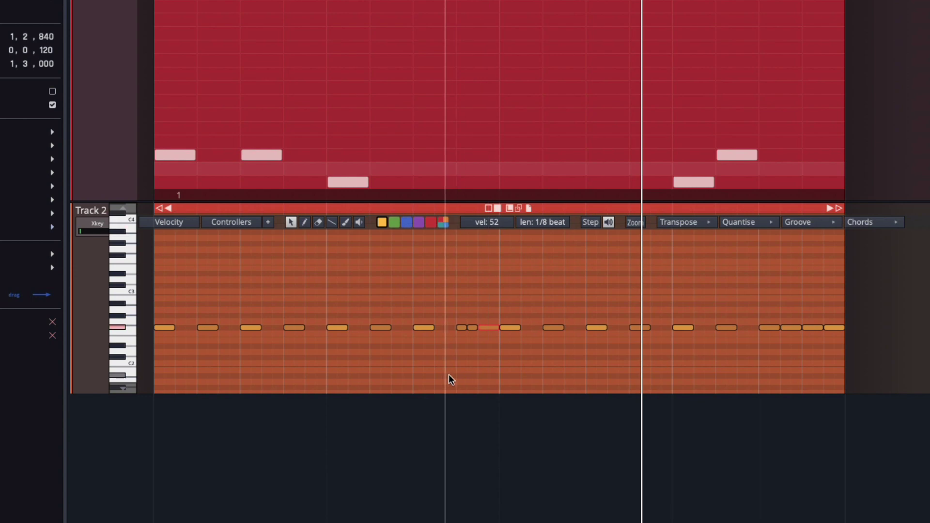
key(super+slash)
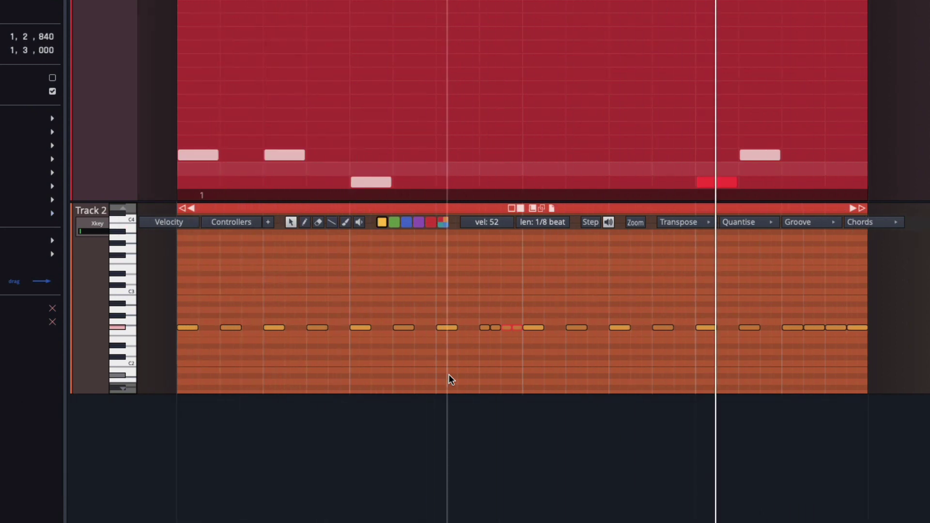
key(space)
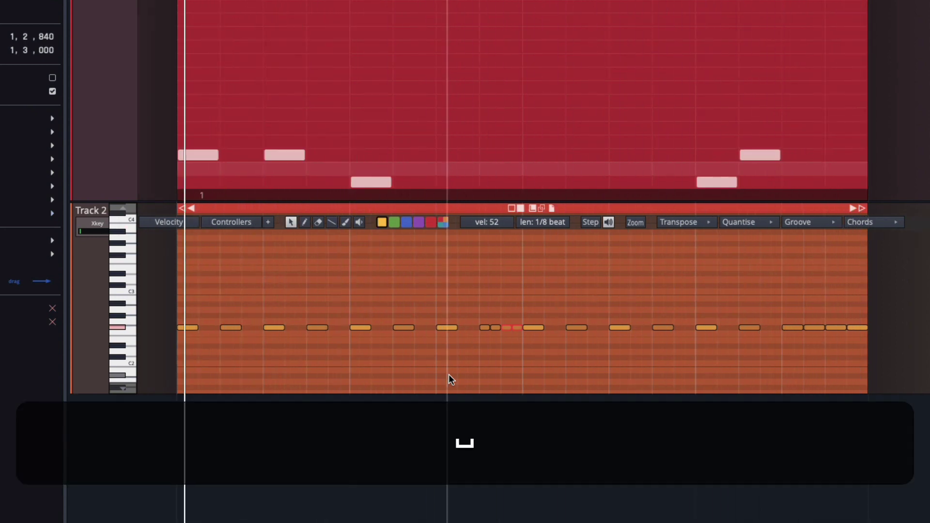
Split the hi-hat near the bar's end into two short hits and play back the stuttered pattern.
click(841, 332)
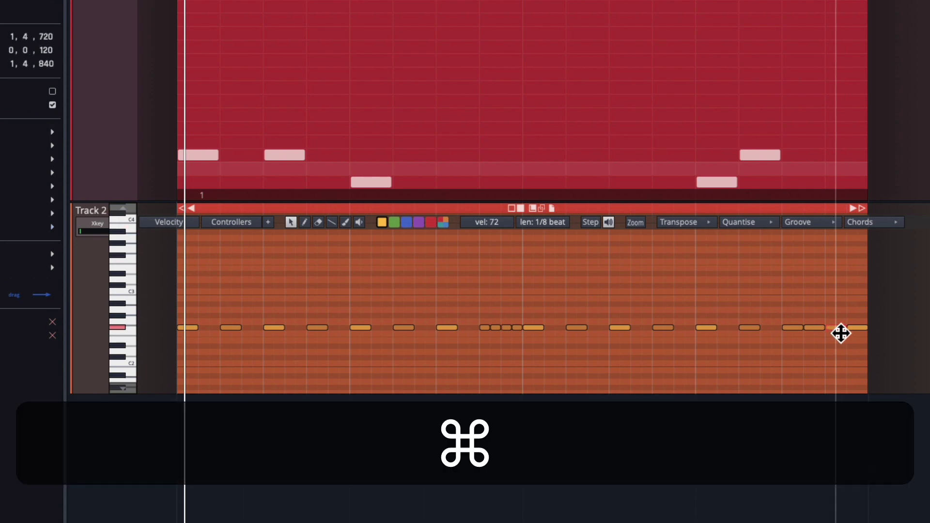
key(super+slash)
key(space)
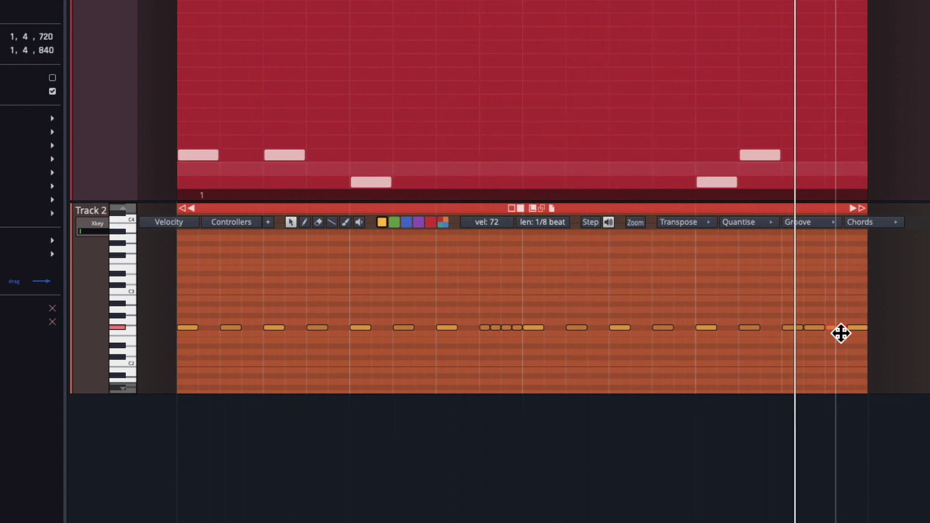
key(space)
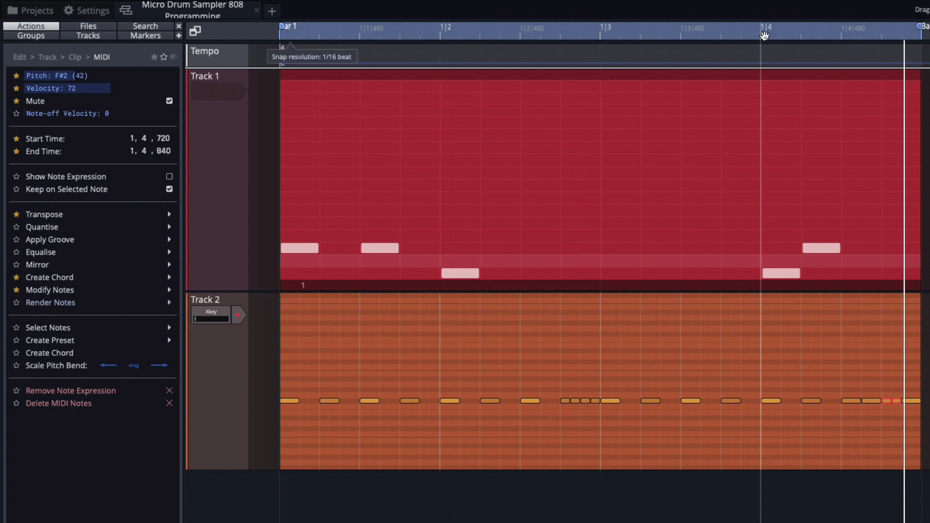
Close and reopen Track 2's clip in the note editor.
click(821, 333)
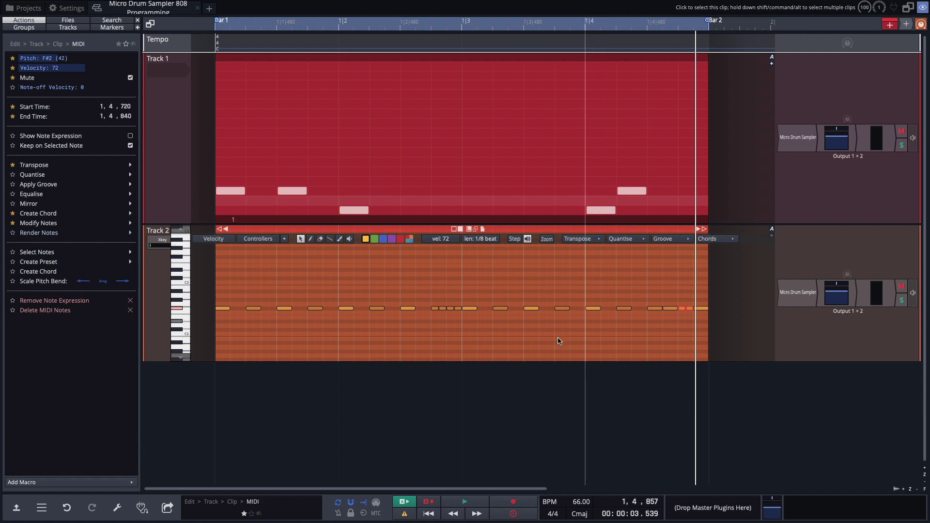
click(484, 407)
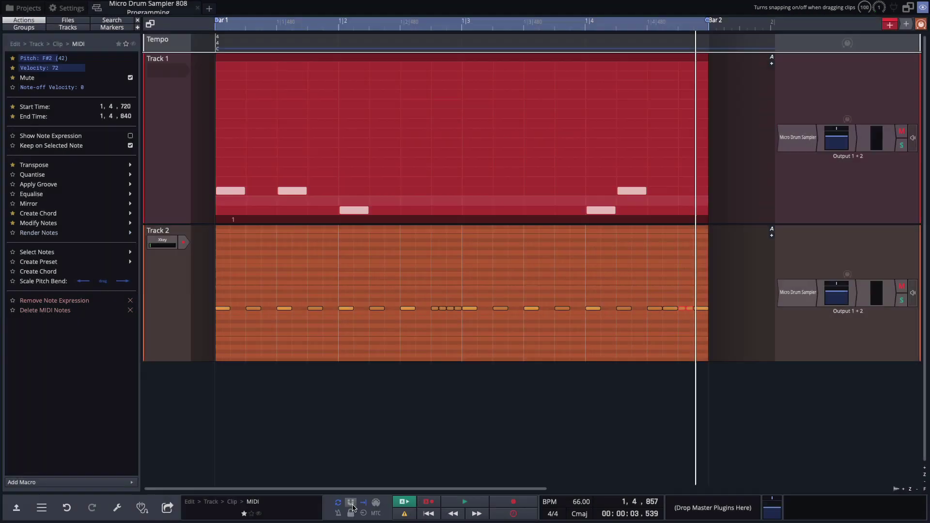
key(q)
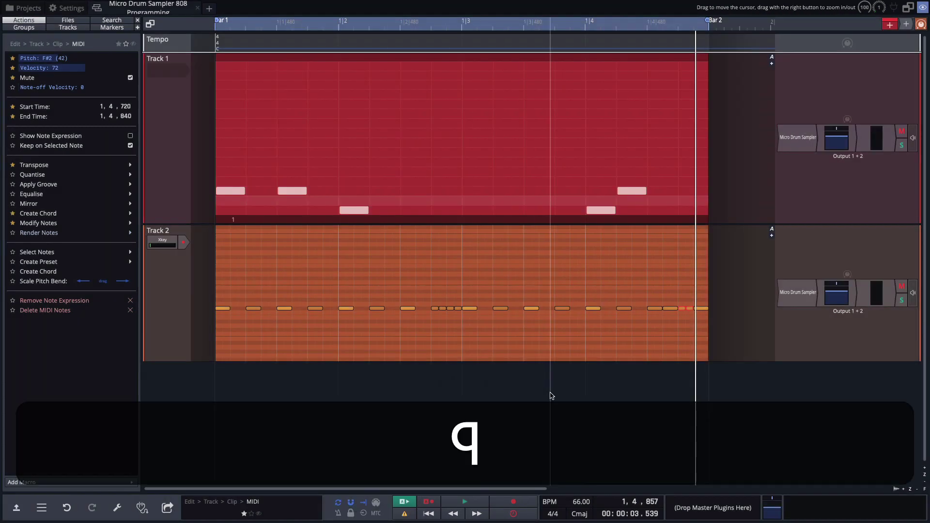
double_click(688, 345)
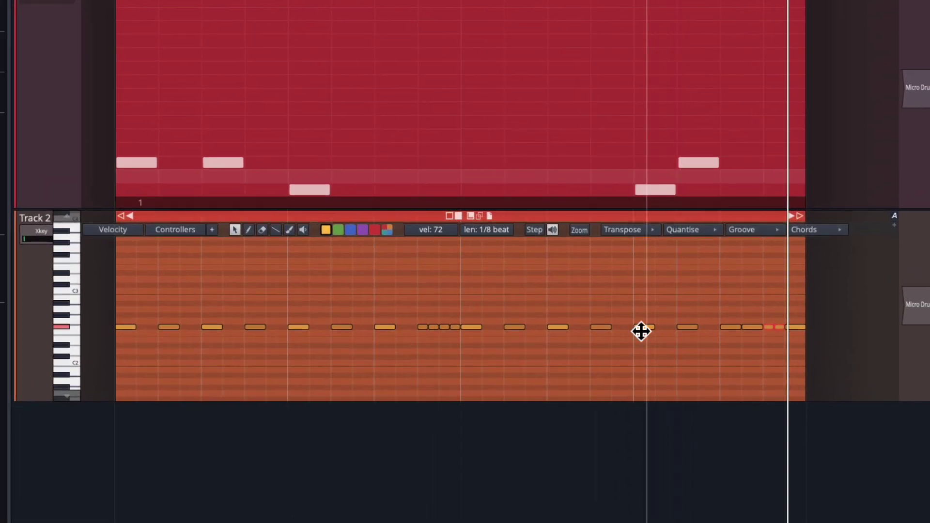
Nudge a beat-4 hi-hat slightly earlier, duplicate it right after itself, and play to check.
click(660, 334)
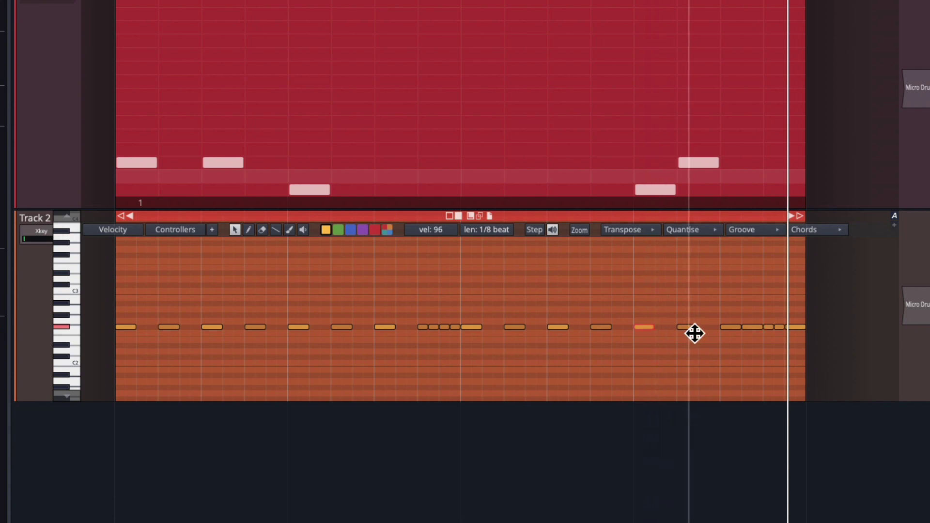
drag(695, 332, 683, 335)
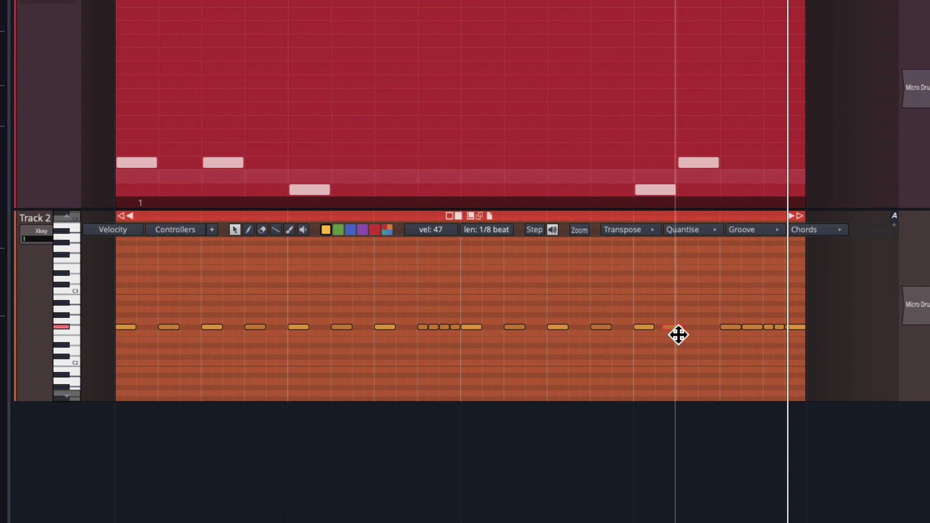
key(d)
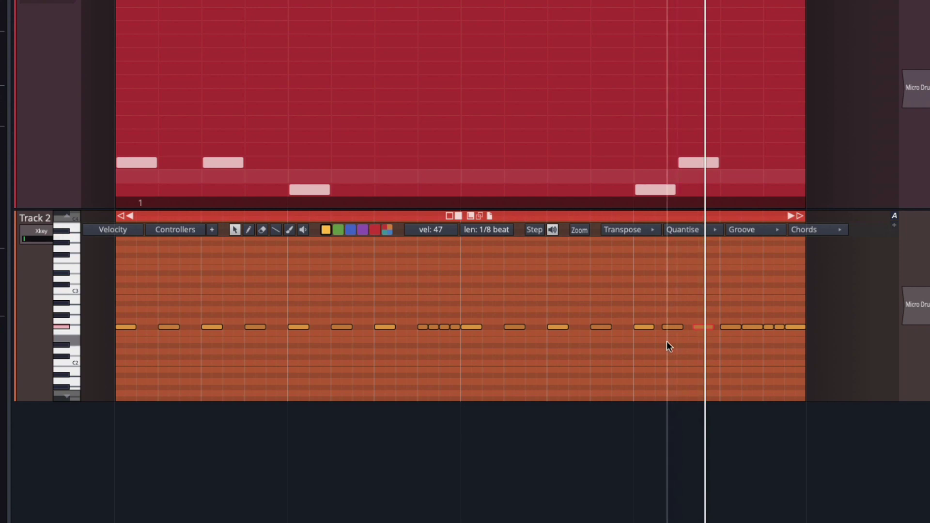
key(space)
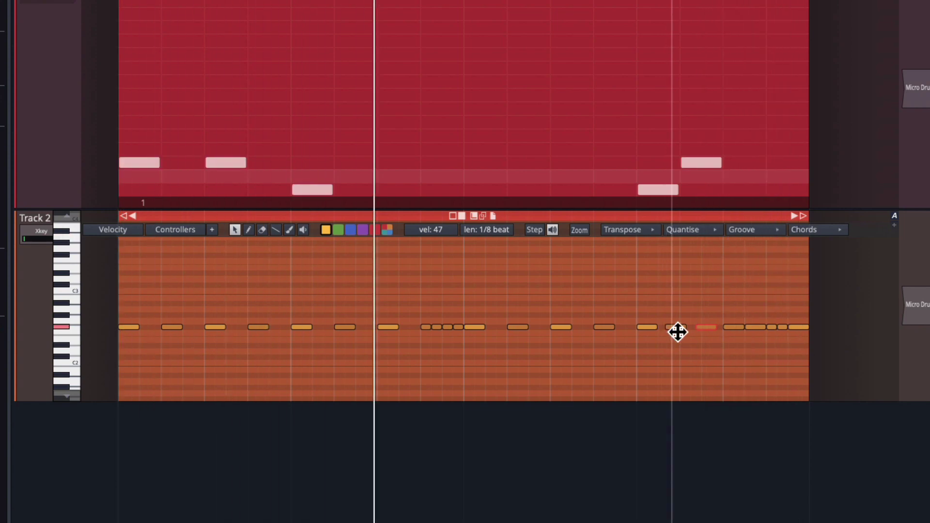
click(680, 332)
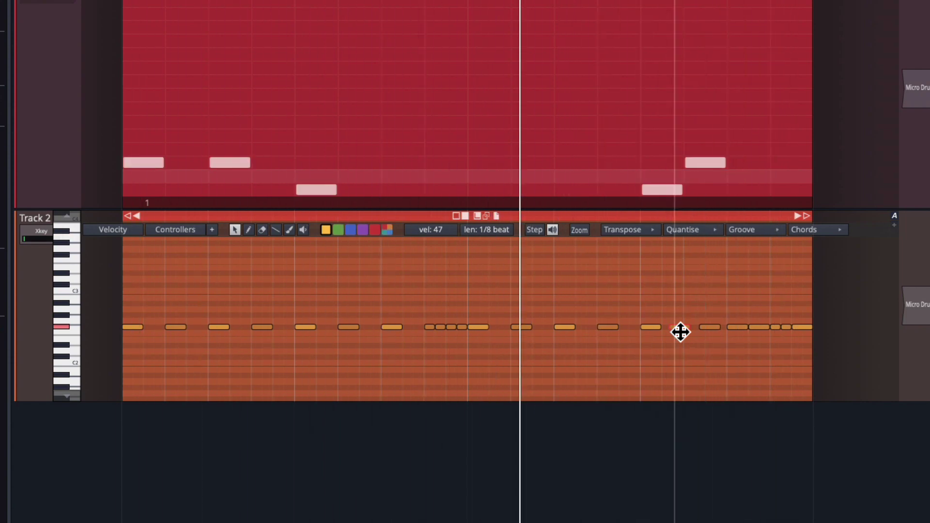
Shrink Track 2 and insert a Pitch Shifter after its drum sampler.
key(space)
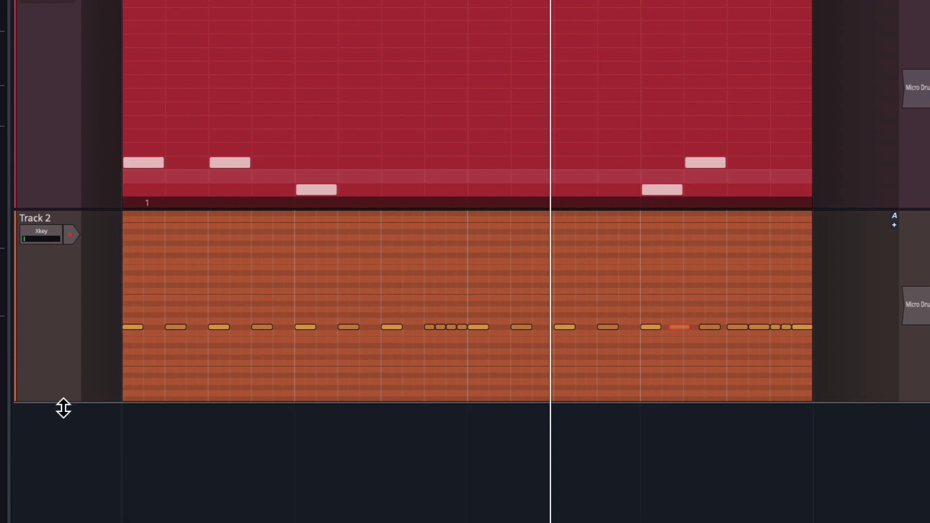
drag(63, 408, 66, 362)
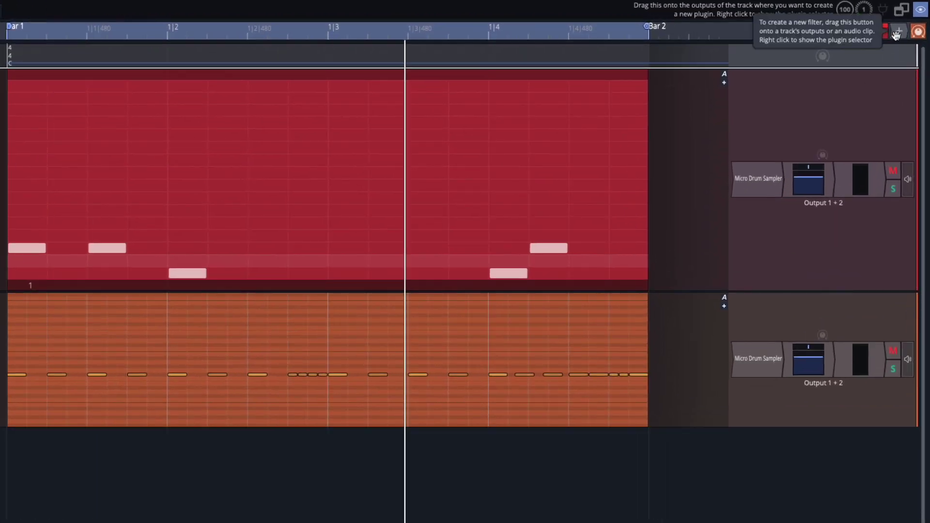
drag(900, 32, 785, 318)
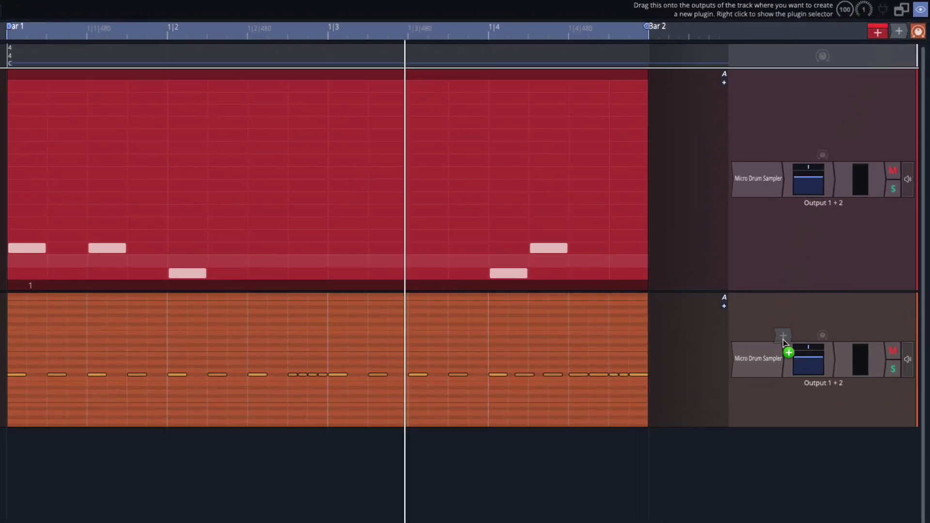
drag(783, 351, 783, 351)
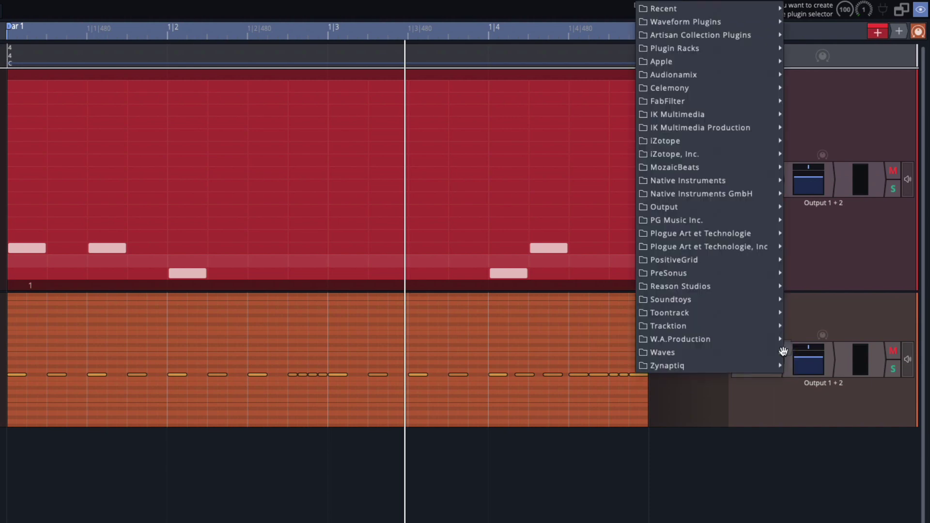
mouse_move(751, 22)
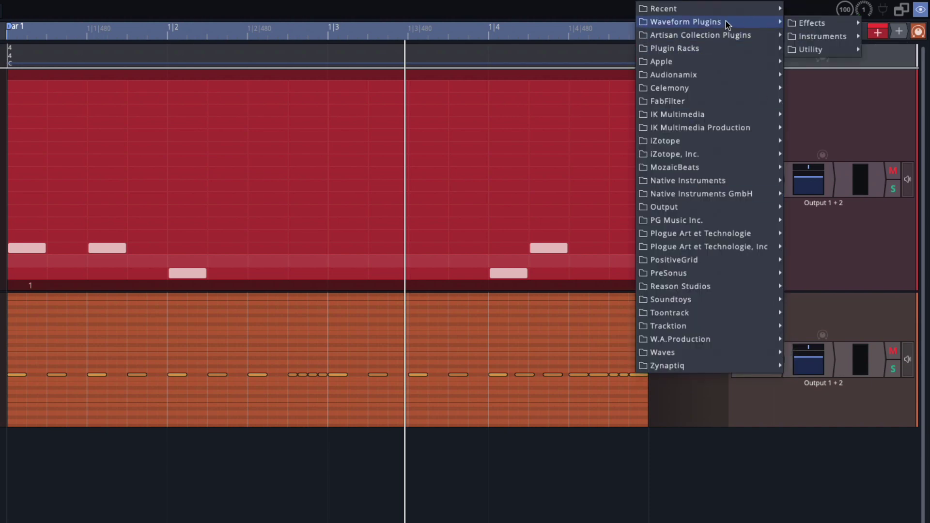
mouse_move(799, 29)
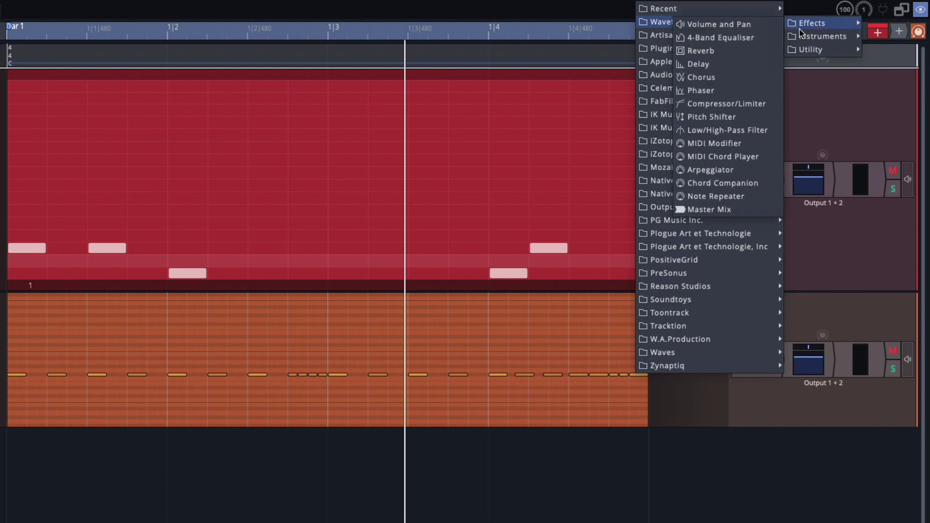
click(728, 118)
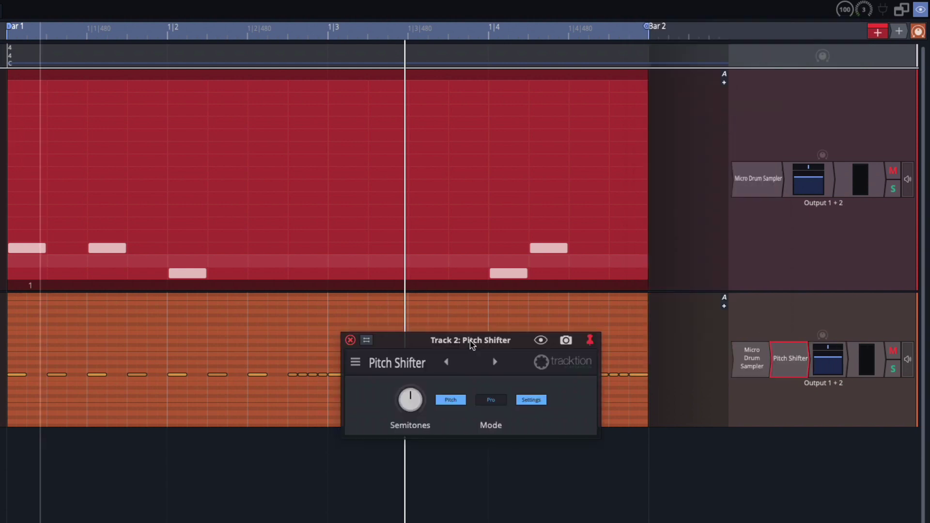
With the beat playing, lower the Pitch Shifter's Semitones knob to audition deeper hi-hats.
drag(473, 338, 504, 369)
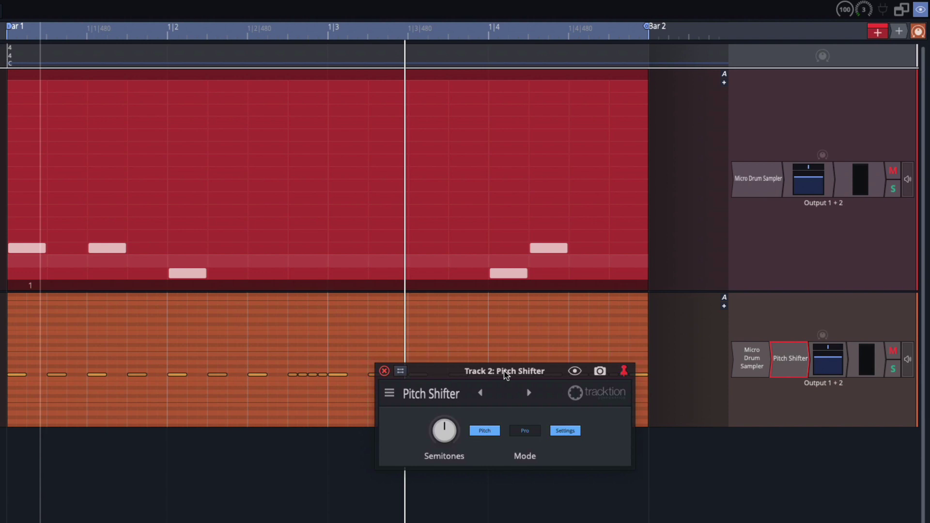
key(space)
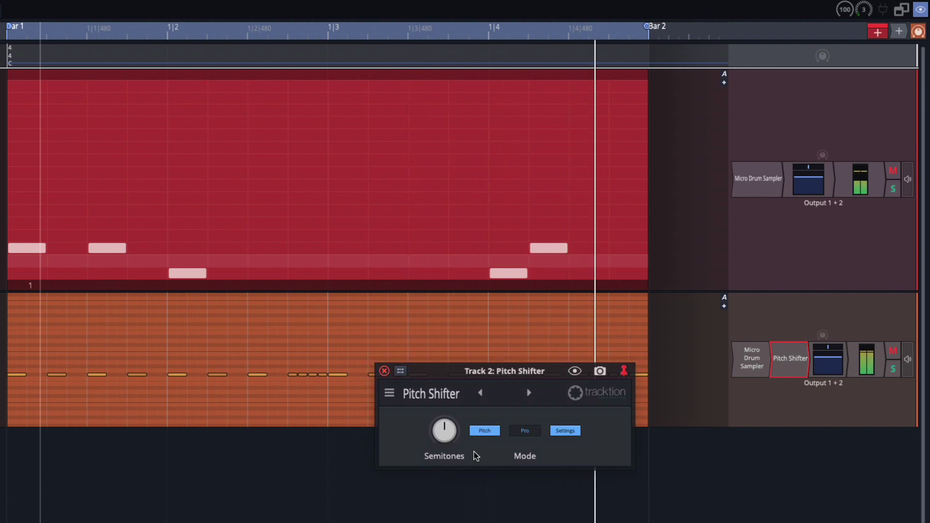
drag(449, 433, 446, 471)
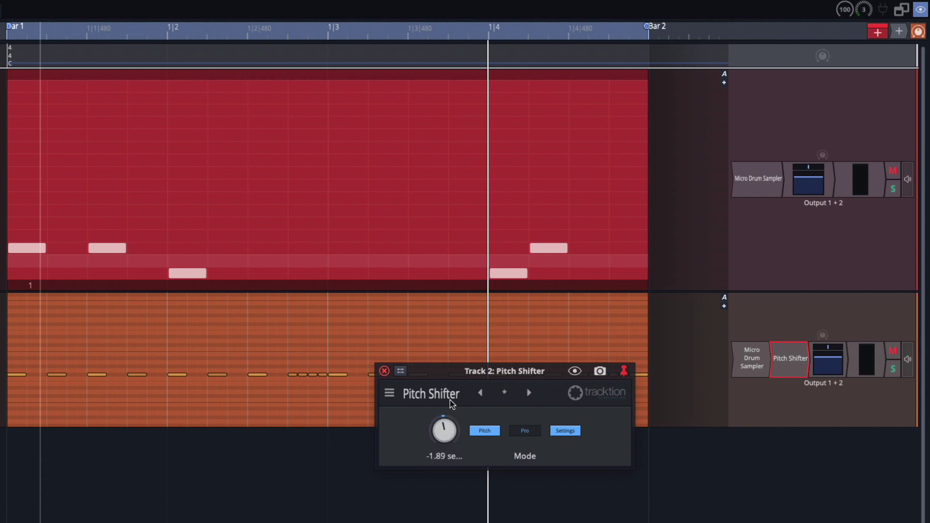
Add an empty automation lane under Track 2, assign it to Pitch Shifter Semitones, and make it taller.
click(384, 373)
click(795, 332)
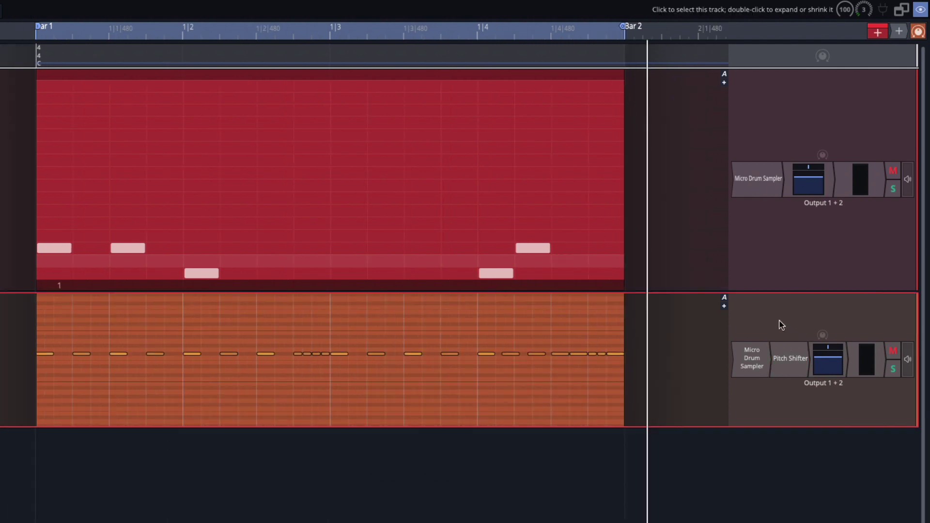
click(726, 308)
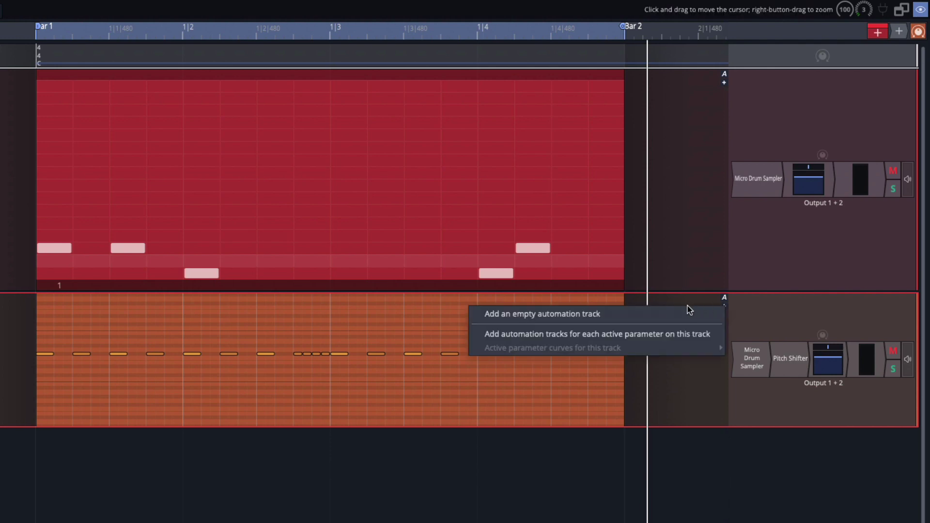
click(680, 315)
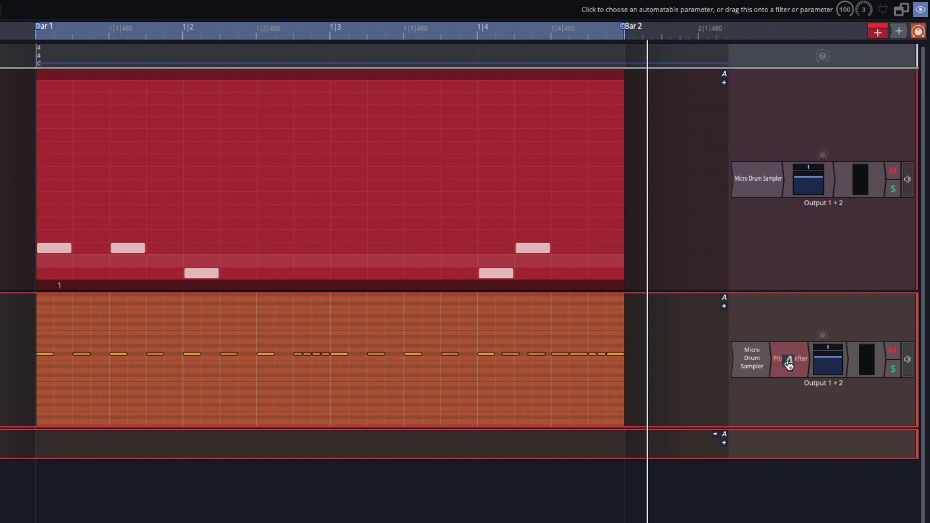
drag(789, 365, 788, 363)
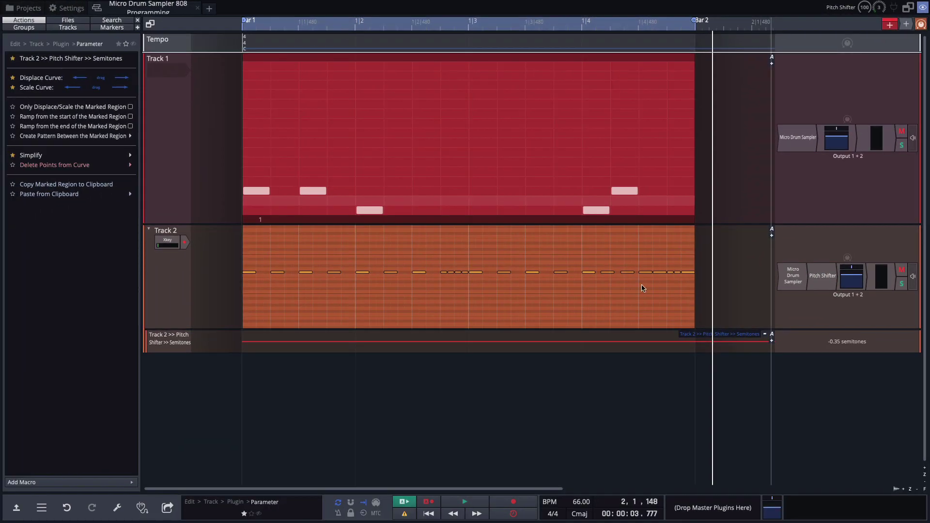
drag(201, 357, 204, 439)
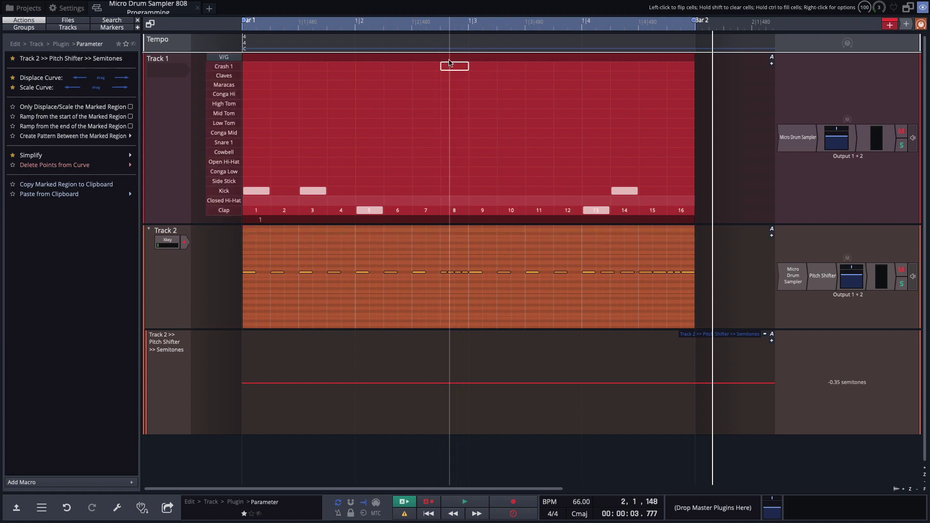
Zoom into bar 1, carve a sharp Semitones dip ramping back up, then open Track 2's notes and play.
drag(446, 28, 406, 136)
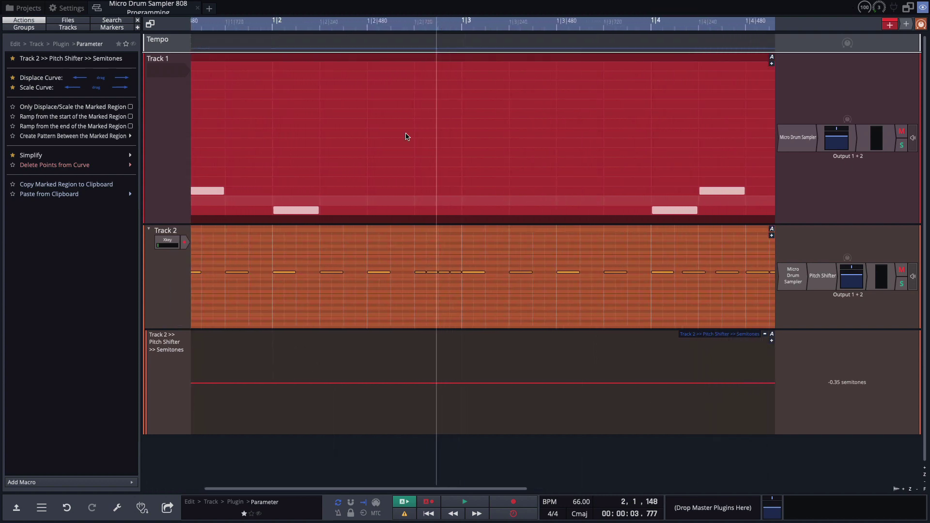
double_click(414, 383)
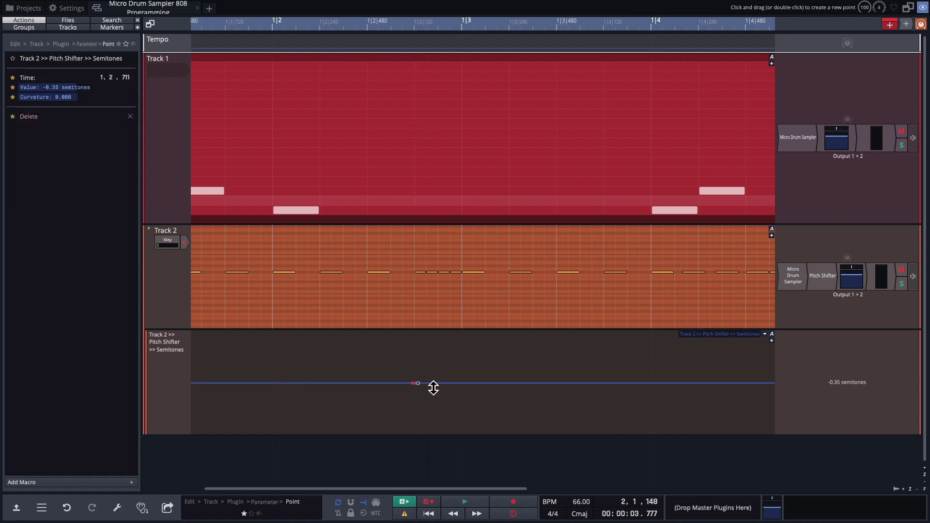
drag(432, 385, 432, 441)
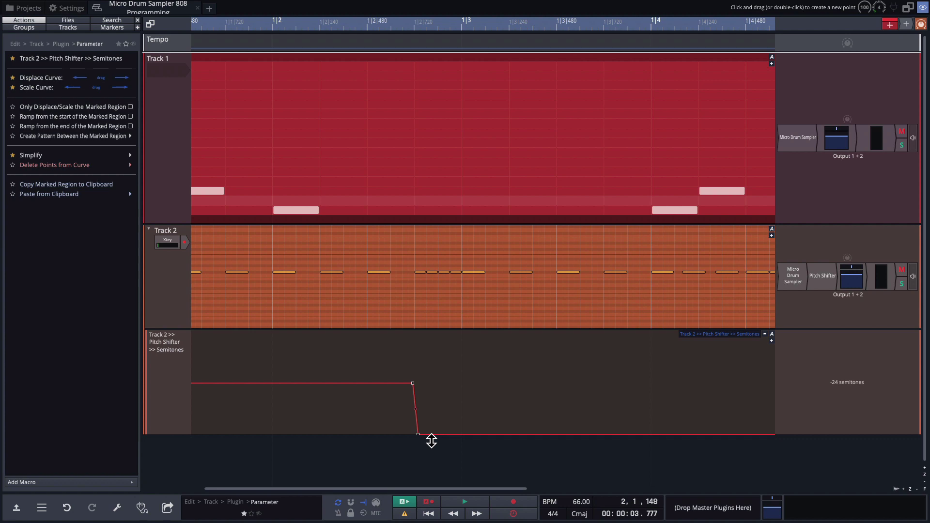
click(469, 438)
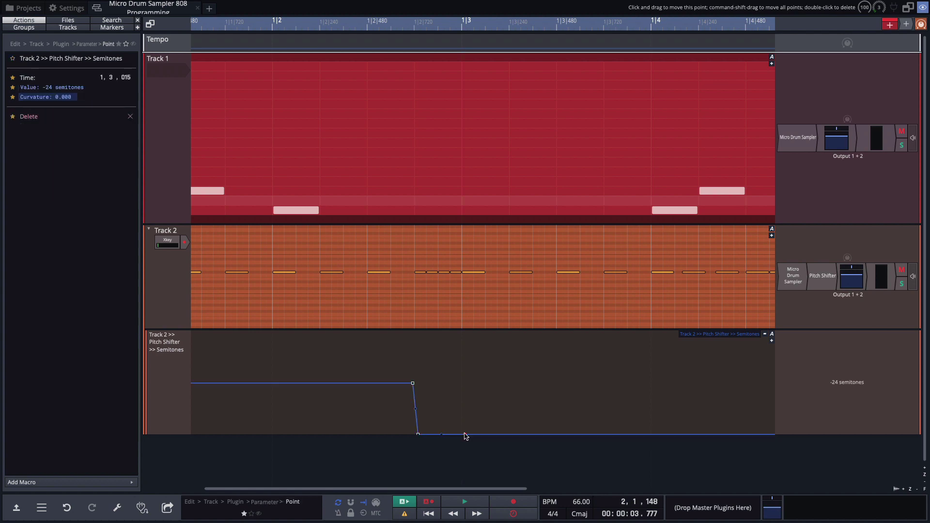
drag(465, 436, 466, 379)
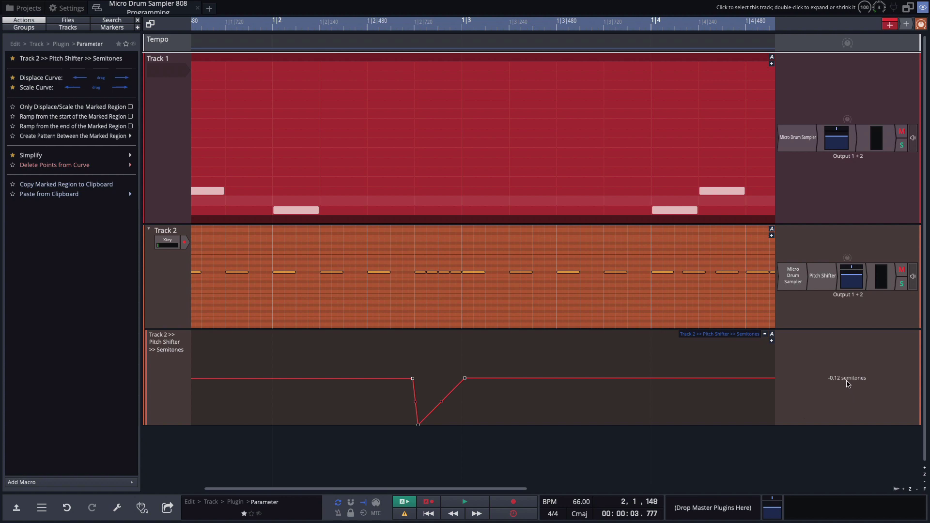
double_click(539, 318)
key(space)
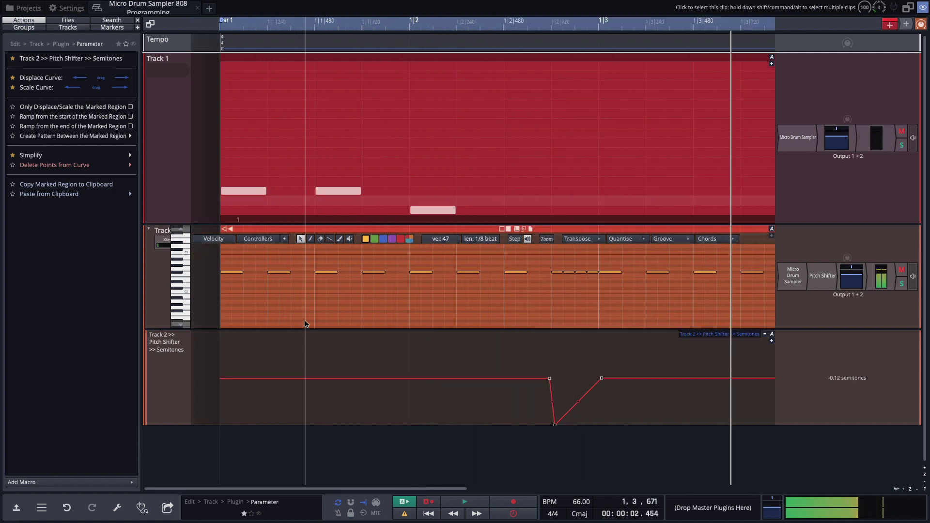
Raise the dip's lowest point to about -14 semitones, return the next point to original pitch, and play.
click(364, 373)
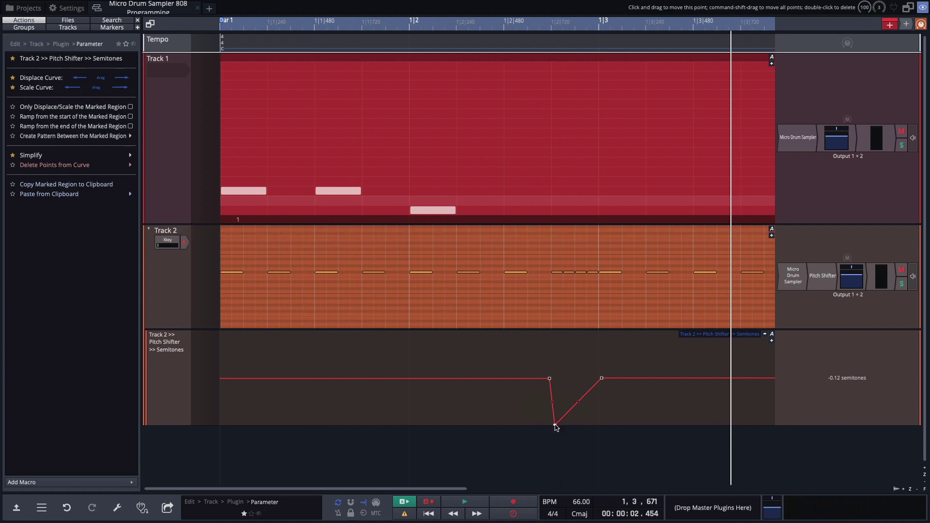
drag(556, 425, 556, 407)
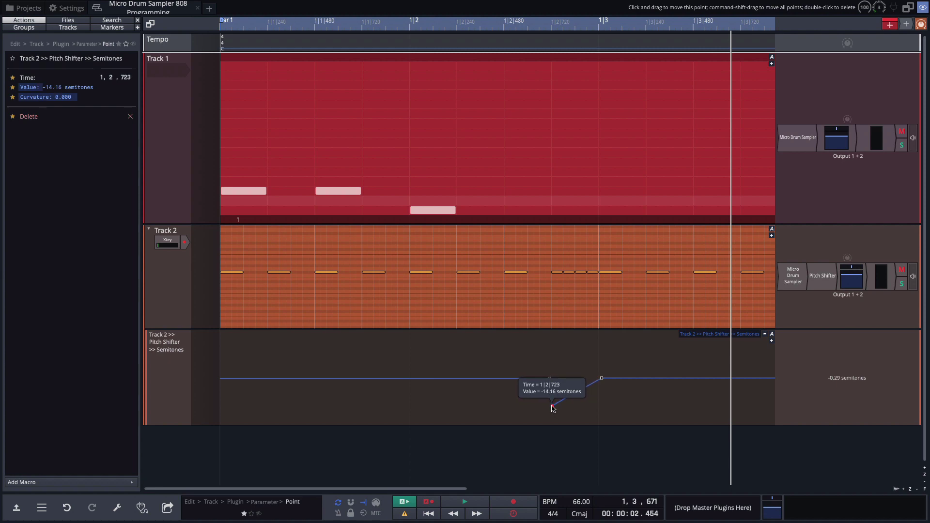
click(602, 380)
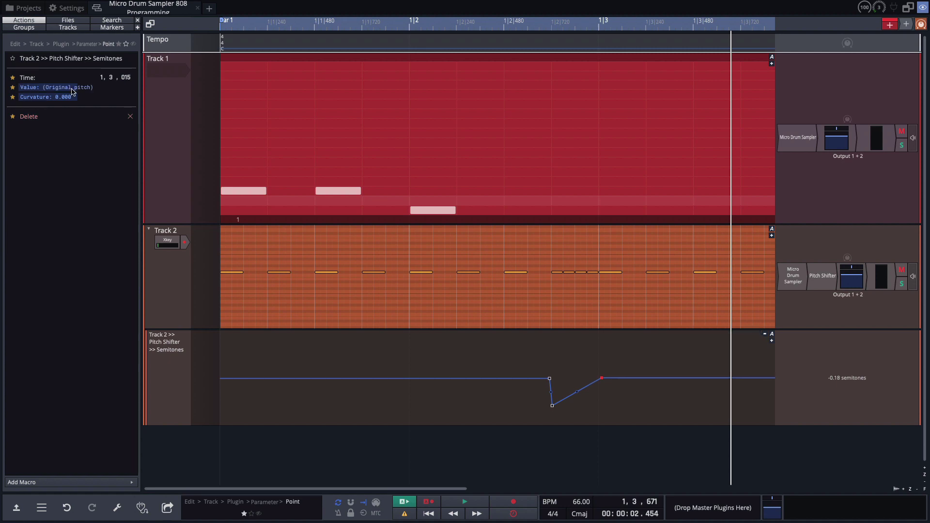
key(space)
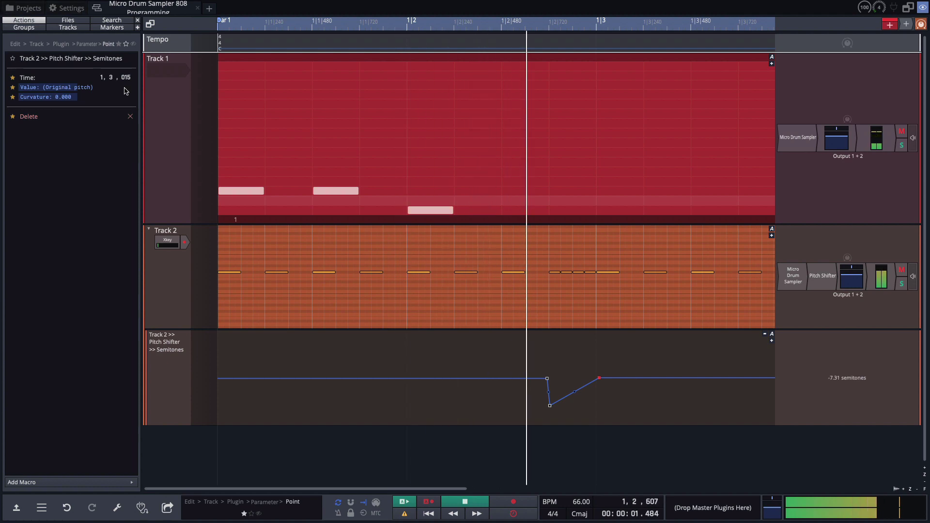
click(229, 142)
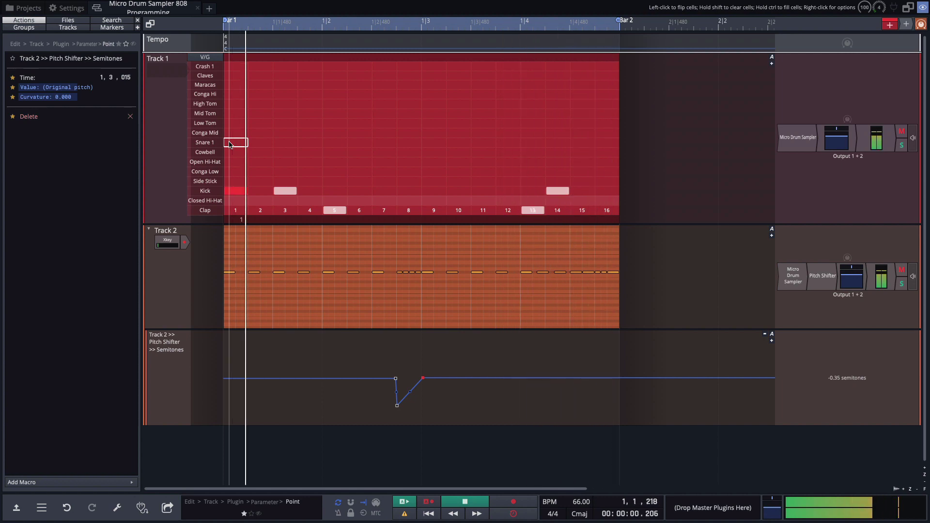
Add points at 1|4|488 and just after bar 2, pulling the pitch down in a curved fall.
key(space)
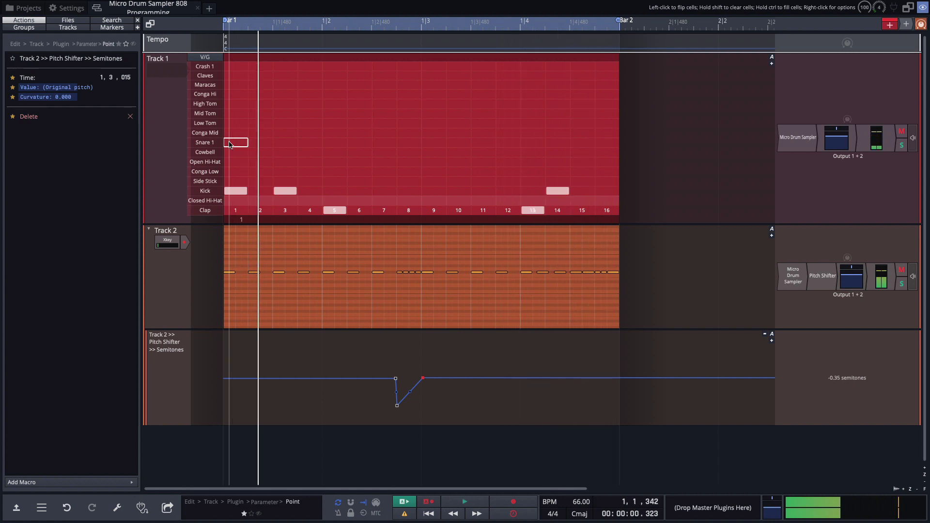
double_click(575, 384)
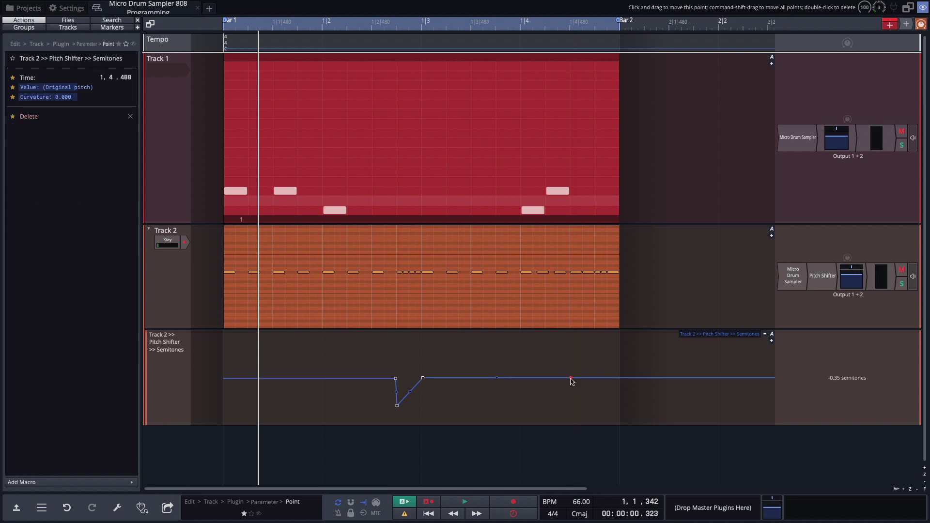
click(634, 383)
double_click(634, 383)
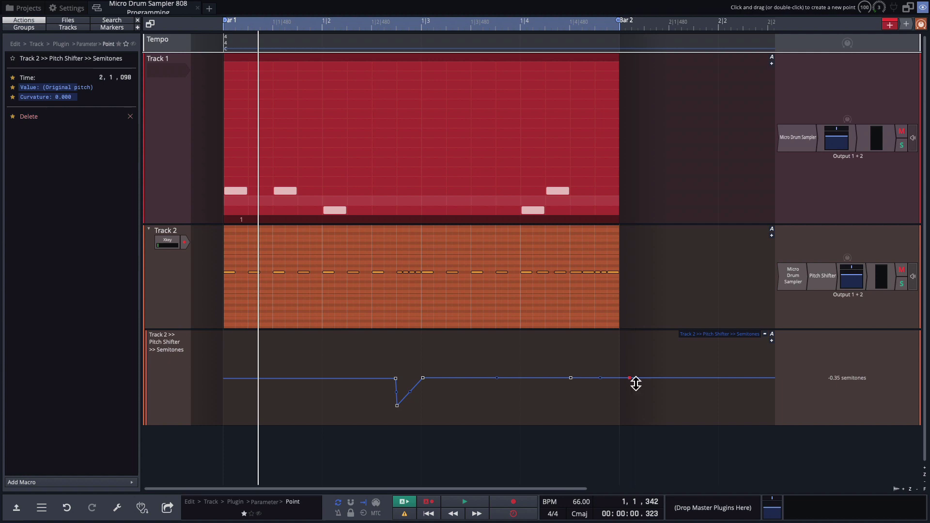
drag(635, 383, 631, 430)
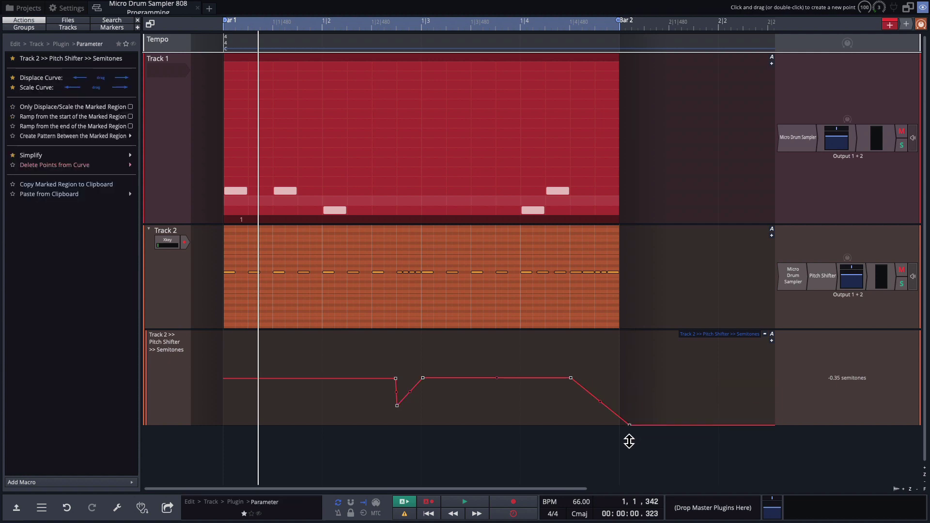
click(601, 406)
drag(600, 409, 596, 415)
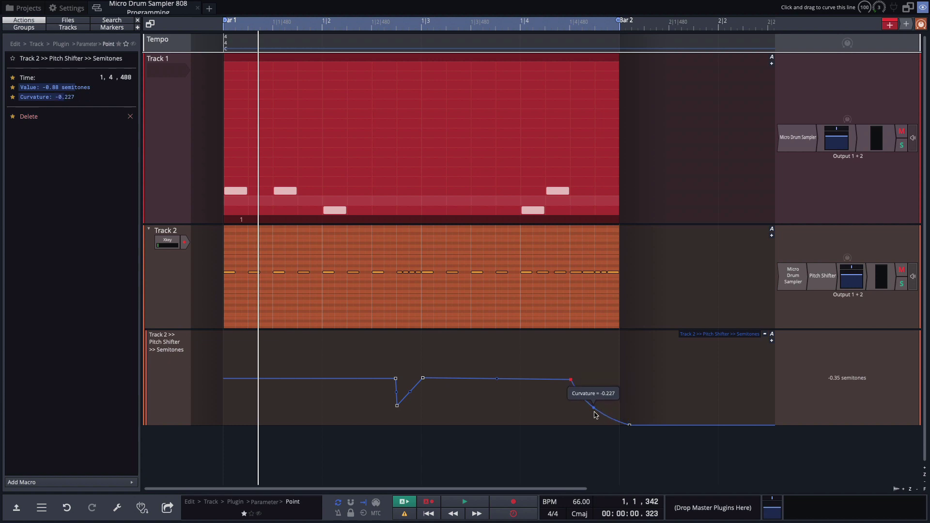
Play back, then raise the fall's end slightly and bend its curve a little upward.
key(space)
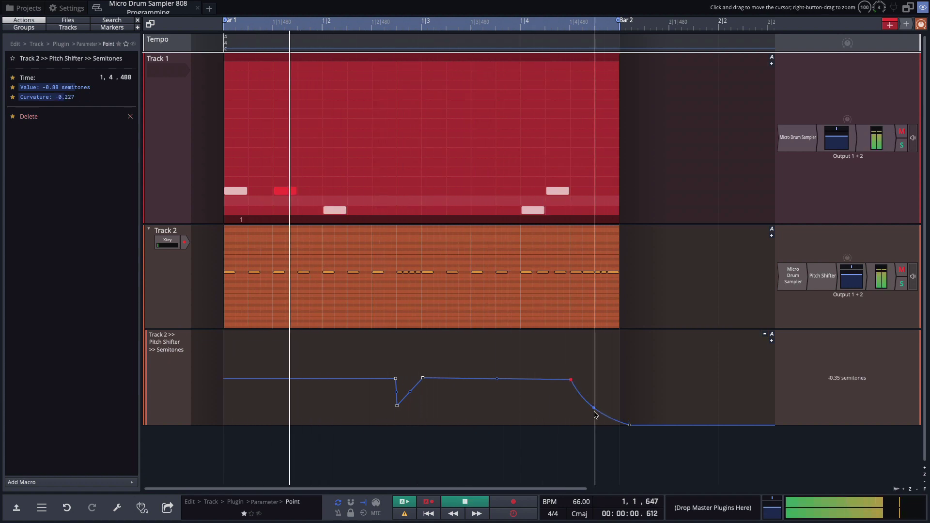
drag(635, 426, 636, 398)
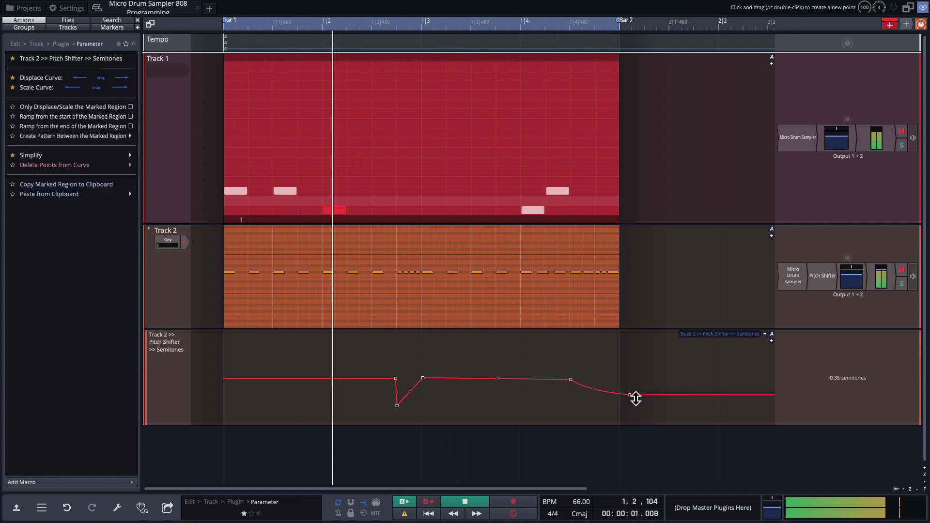
click(600, 385)
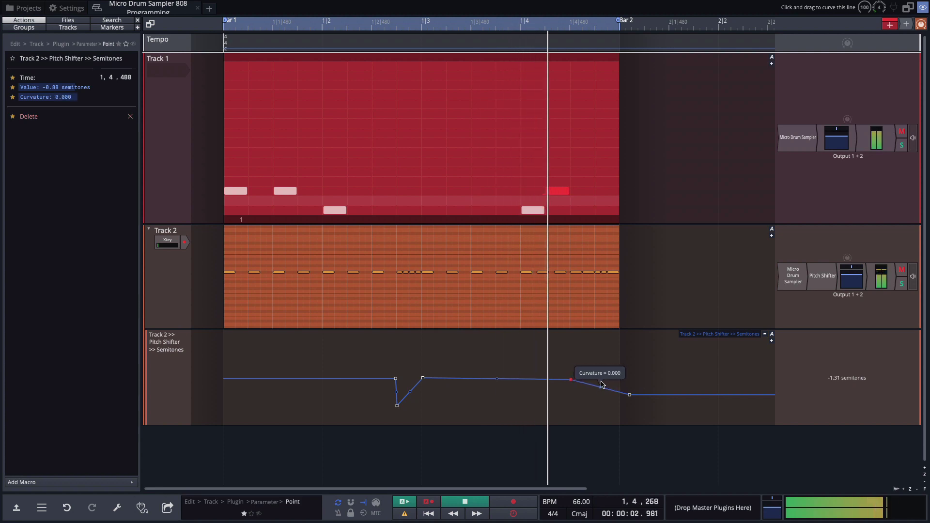
drag(601, 385, 604, 381)
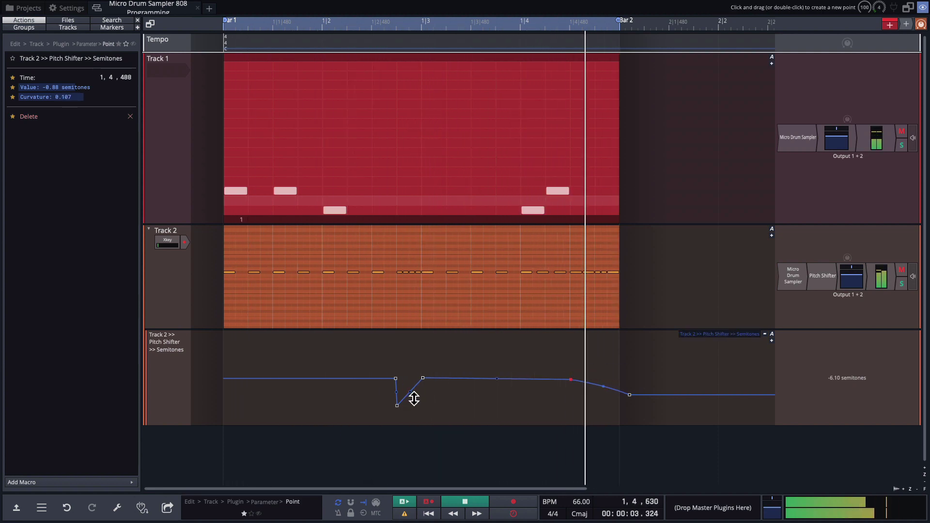
Move the dip's start point earlier to 1.2.427 at +0.59 semitones, widening it into a V.
click(414, 398)
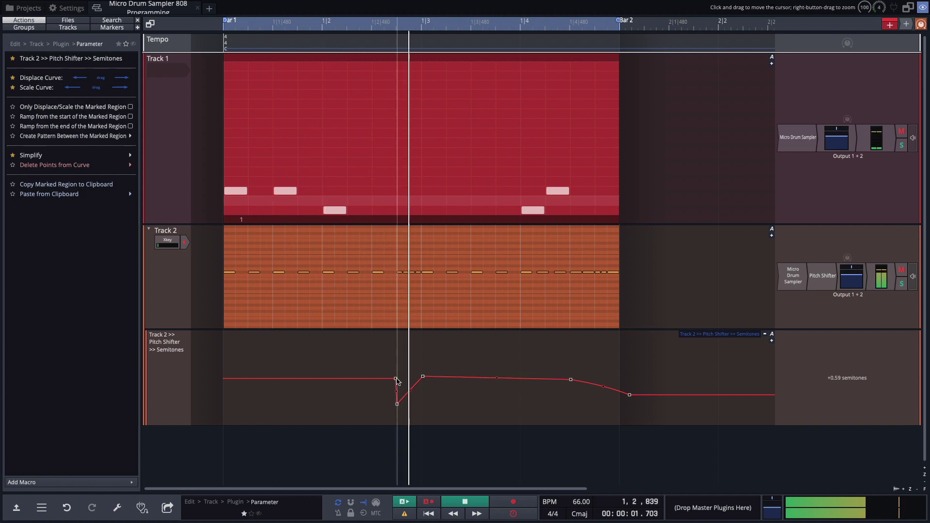
drag(396, 381, 367, 379)
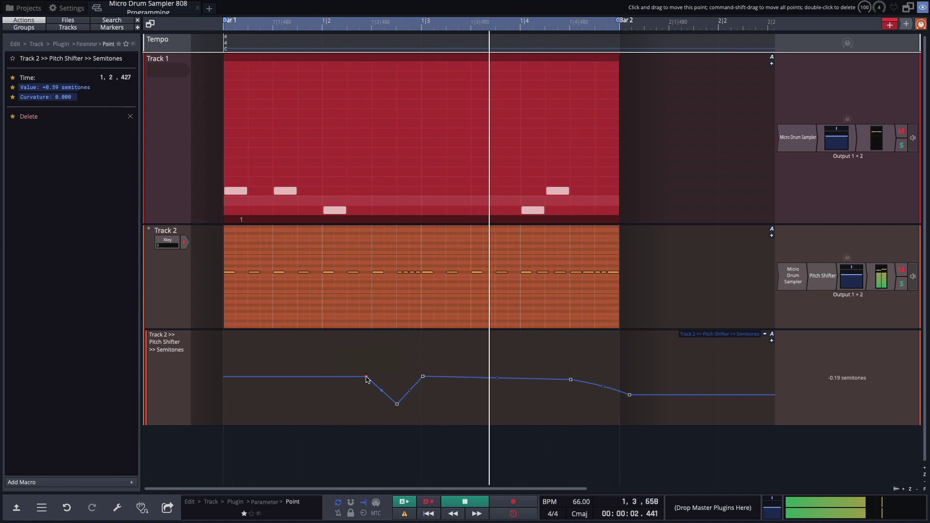
key(space)
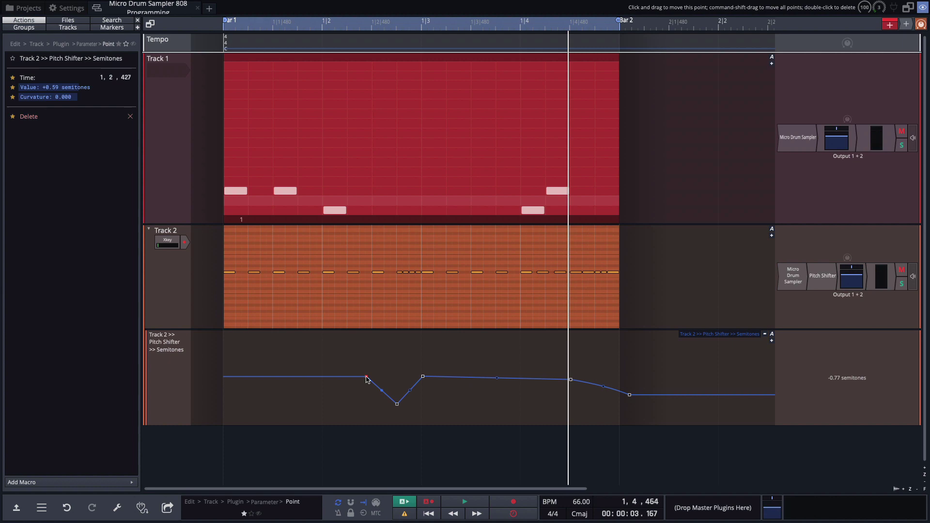